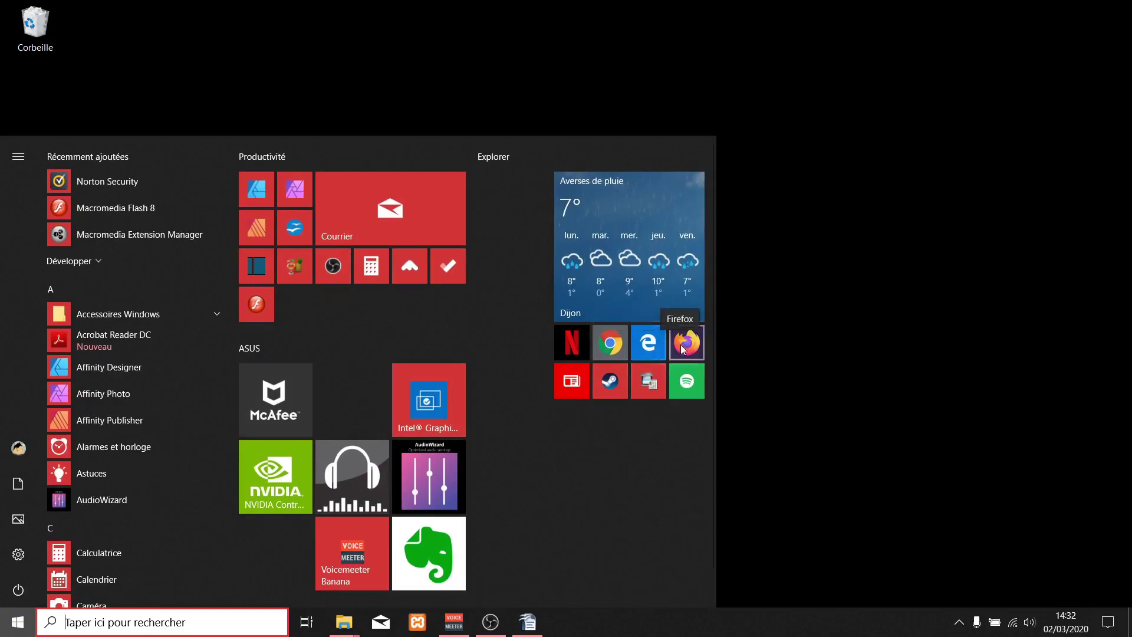
Step: Open Firefox and go to the scribus.net website
{"action": "left_click", "coordinate": [683, 348]}
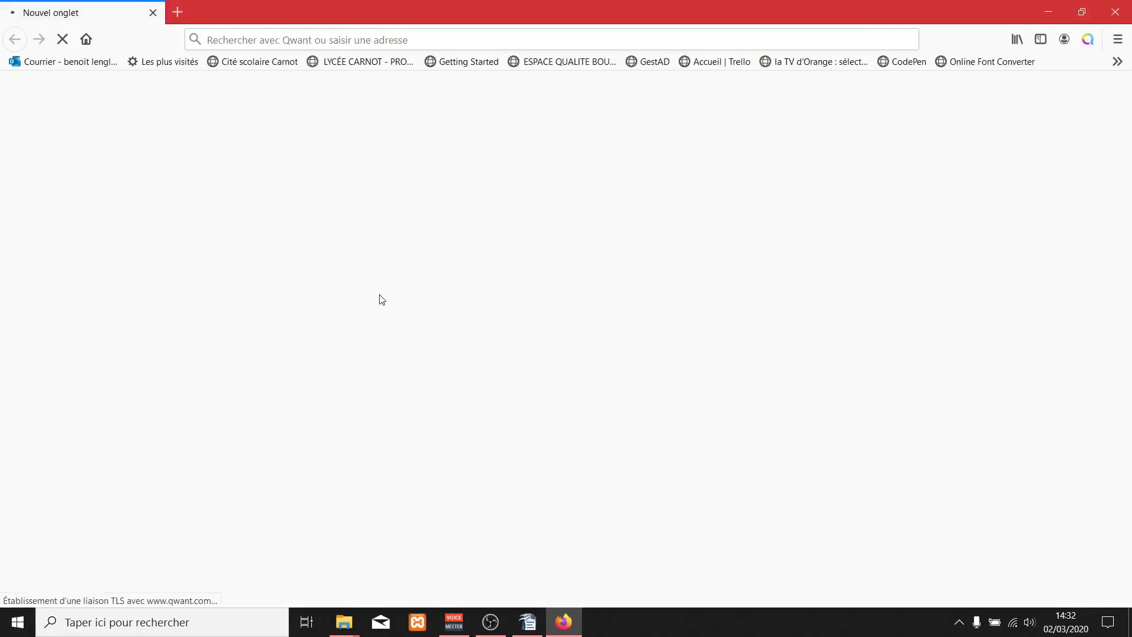
{"action": "left_click", "coordinate": [302, 40]}
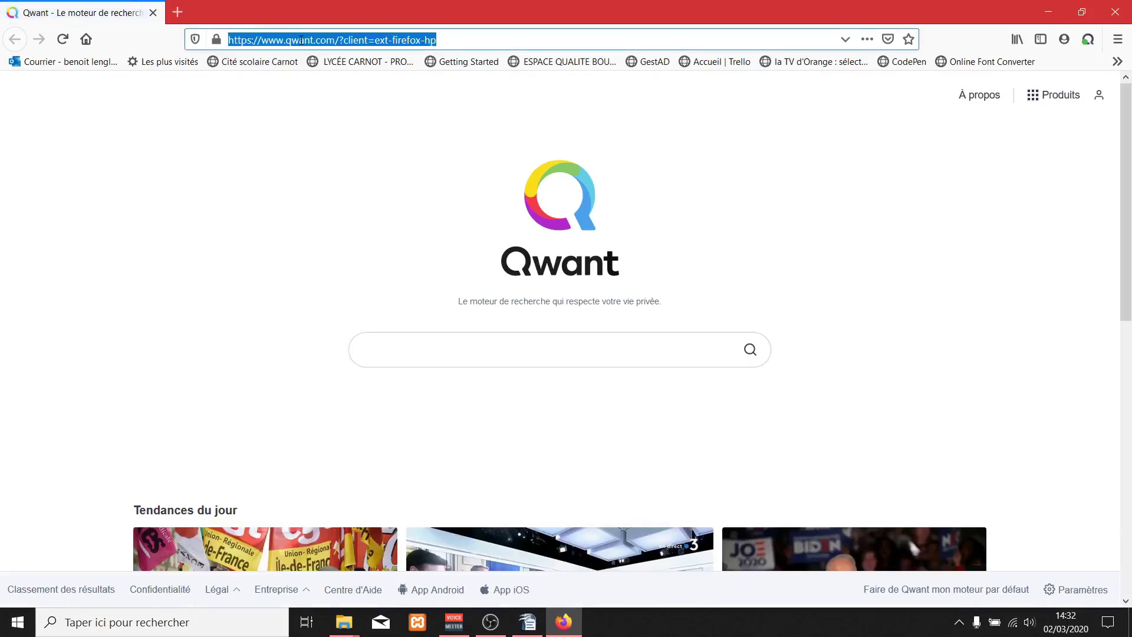
{"action": "type", "text": "scribus"}
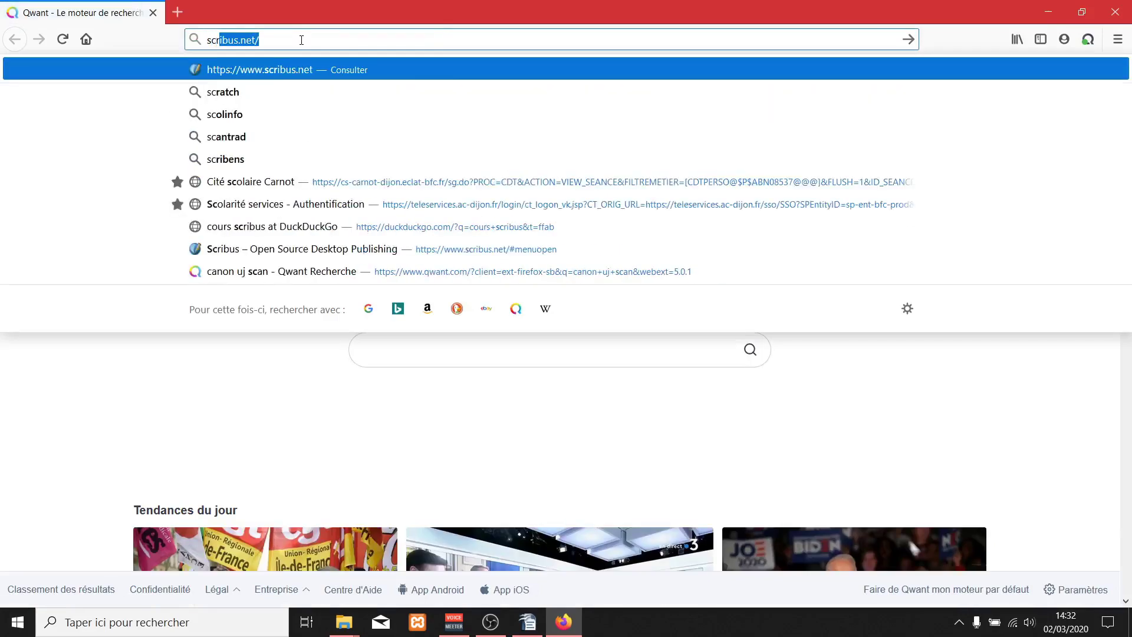
{"action": "type", "text": ".net"}
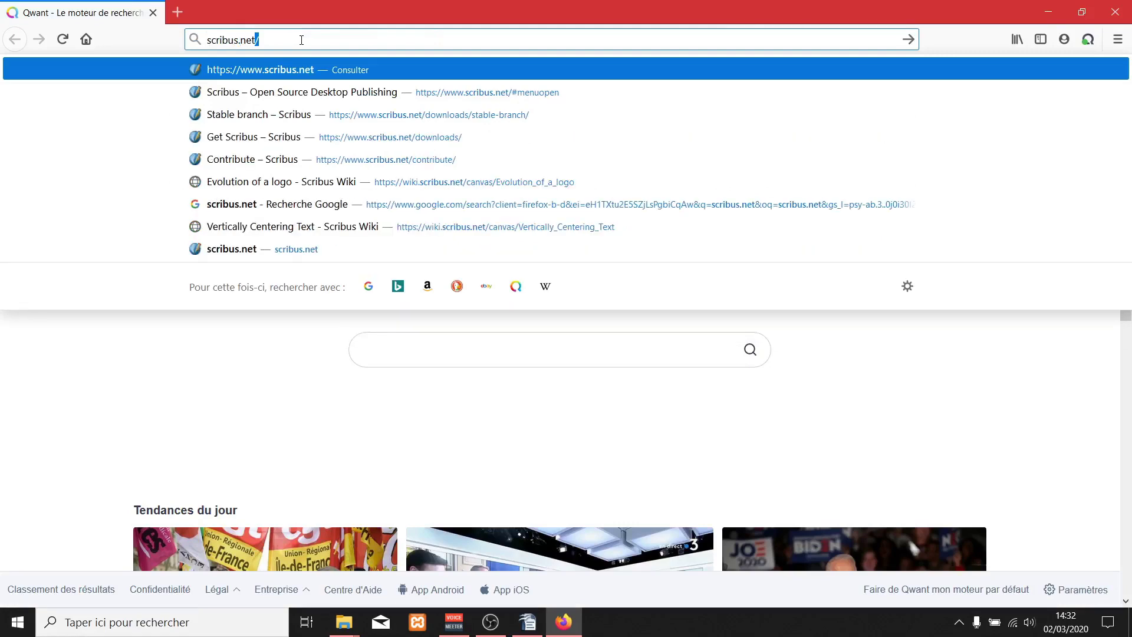
{"action": "key", "text": "Return"}
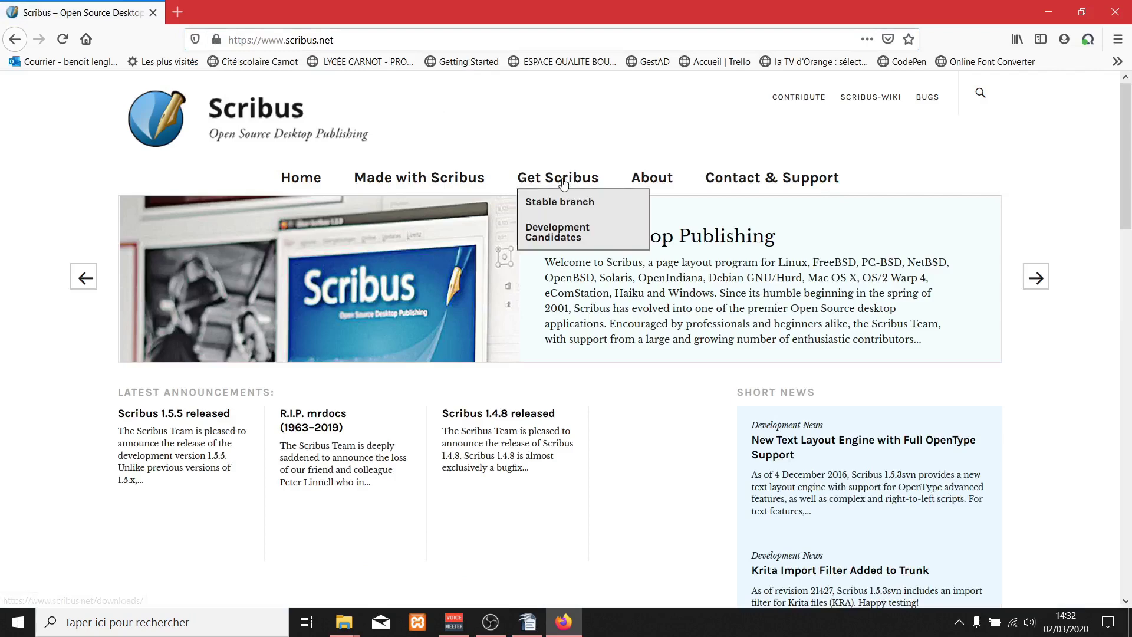
Step: Go to the Scribus stable branch downloads and open the SourceForge 1.4.8 link for Windows 64 Bit
{"action": "mouse_move", "coordinate": [563, 183]}
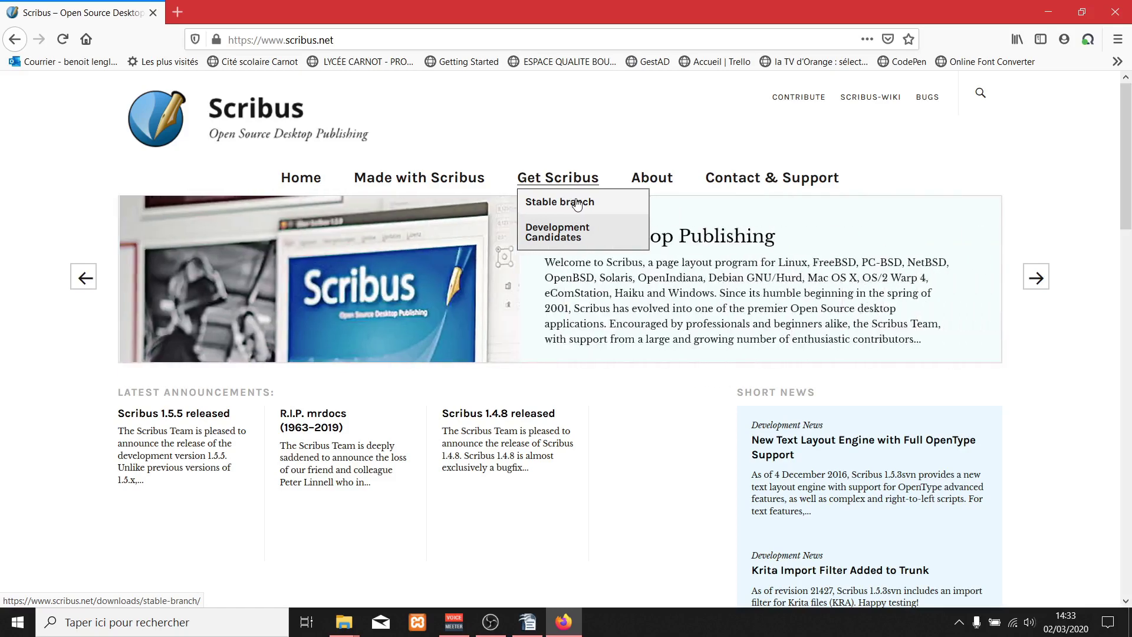
{"action": "left_click", "coordinate": [581, 202]}
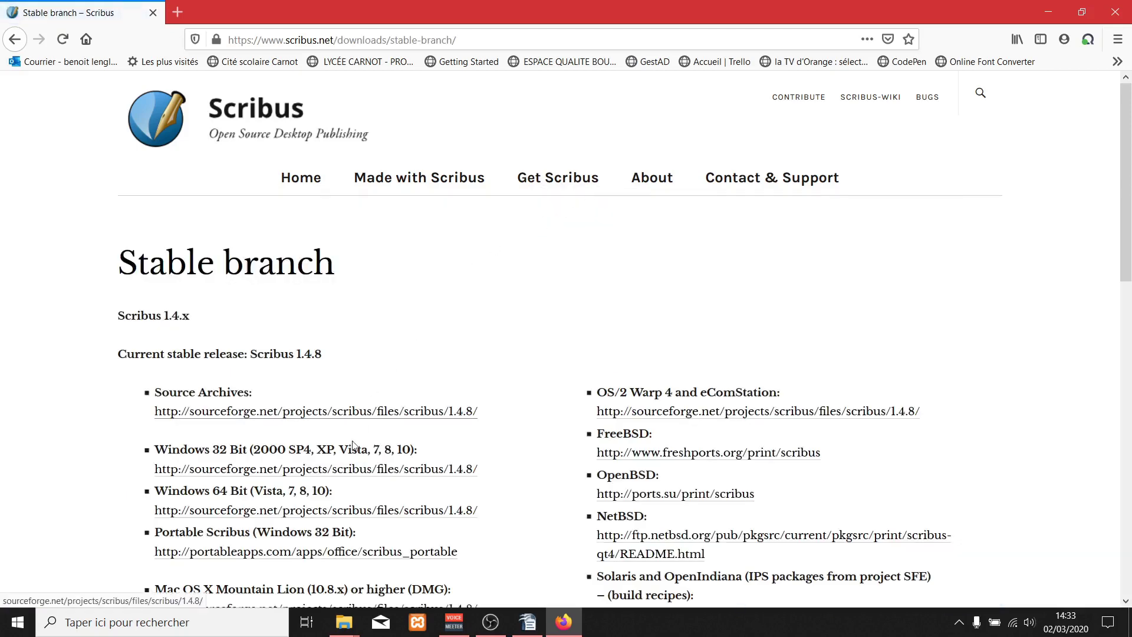
{"action": "left_click_drag", "start_coordinate": [180, 490], "coordinate": [247, 490]}
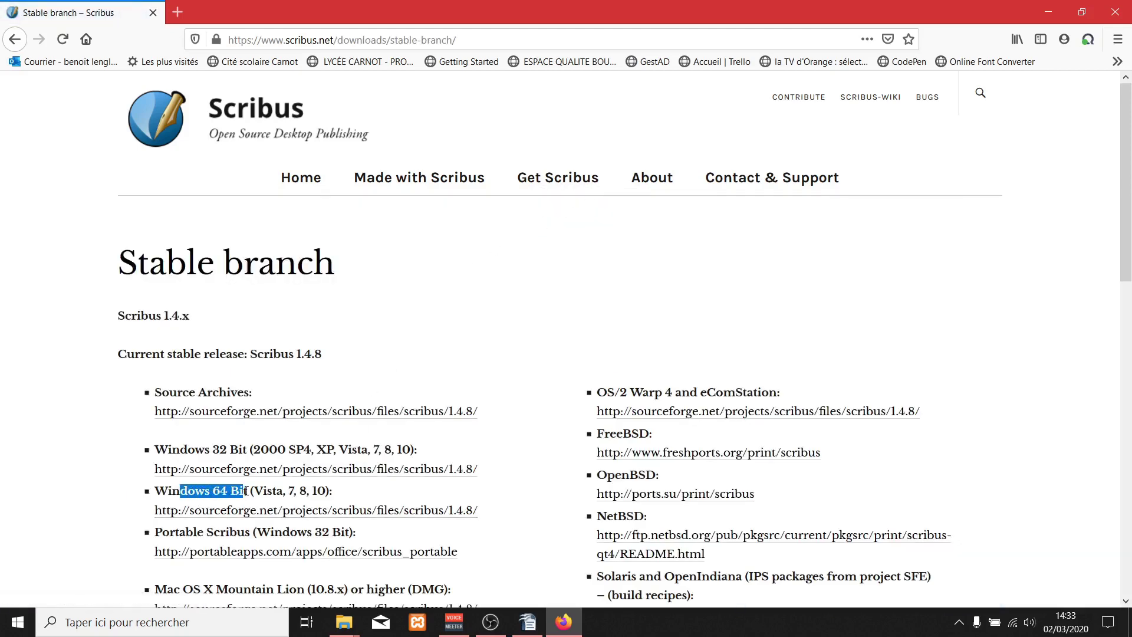
{"action": "left_click_drag", "start_coordinate": [316, 490], "coordinate": [325, 490]}
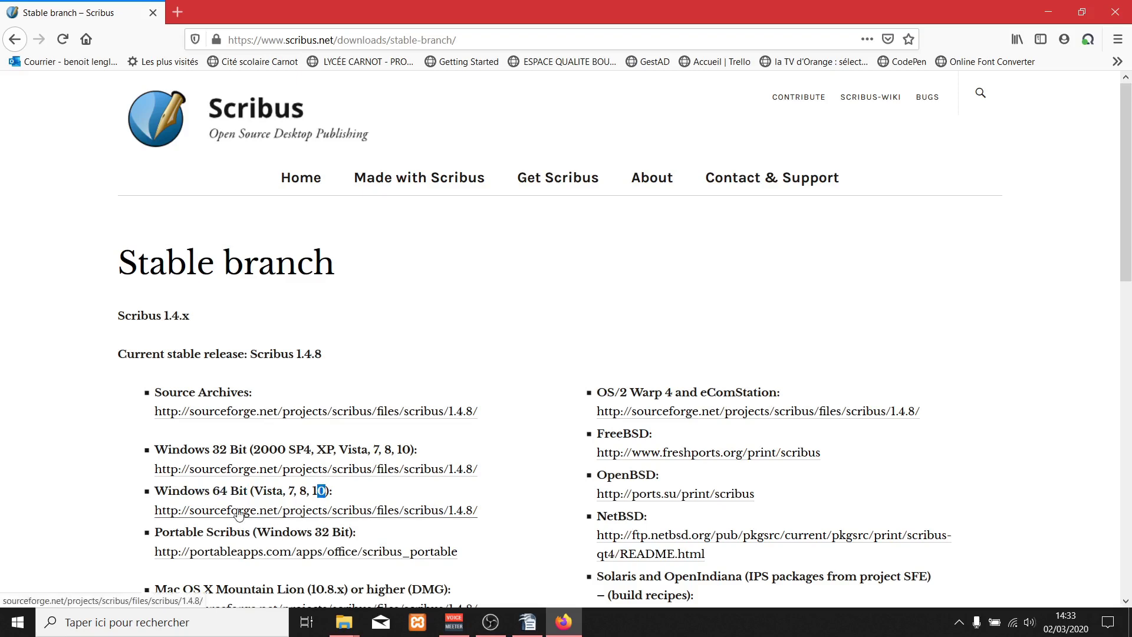
{"action": "scroll", "coordinate": [239, 513], "scroll_direction": "down", "scroll_amount": 3}
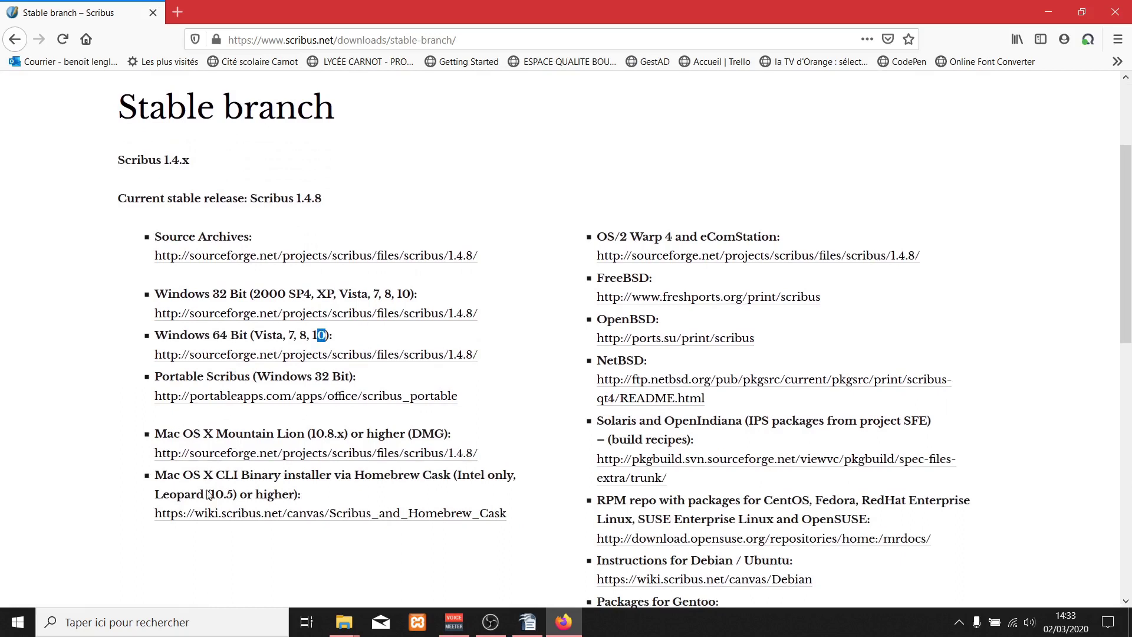
{"action": "left_click", "coordinate": [250, 357]}
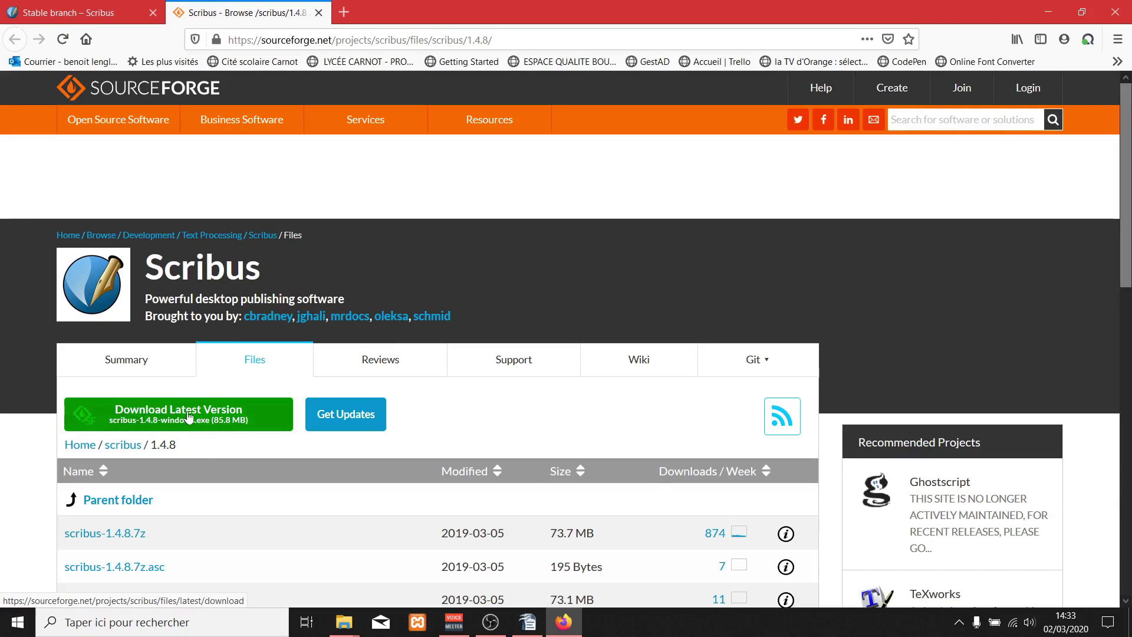
Step: Download the latest version, saving scribus-1.4.8-windows.exe, and show the downloaded file in its folder
{"action": "left_click", "coordinate": [258, 416]}
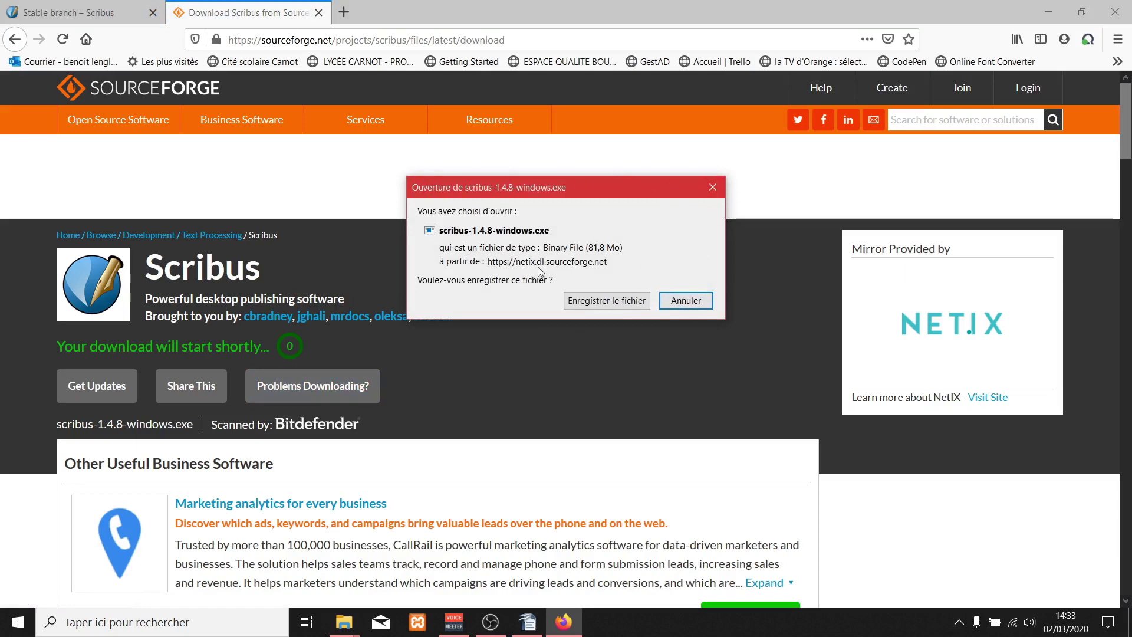
{"action": "left_click", "coordinate": [604, 301]}
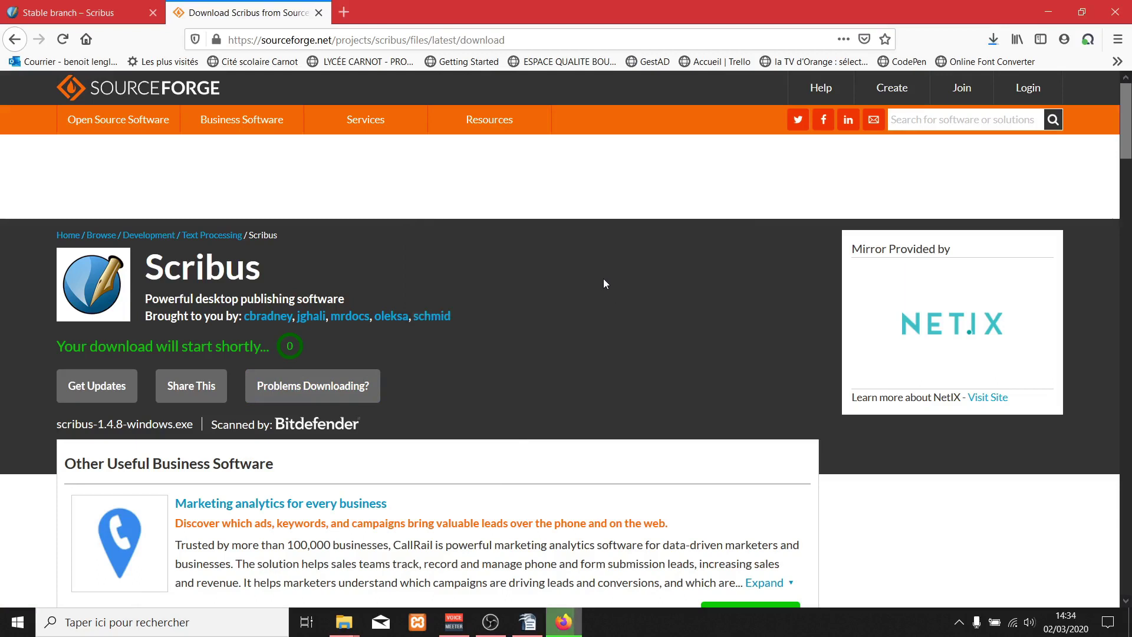
{"action": "left_click", "coordinate": [995, 44]}
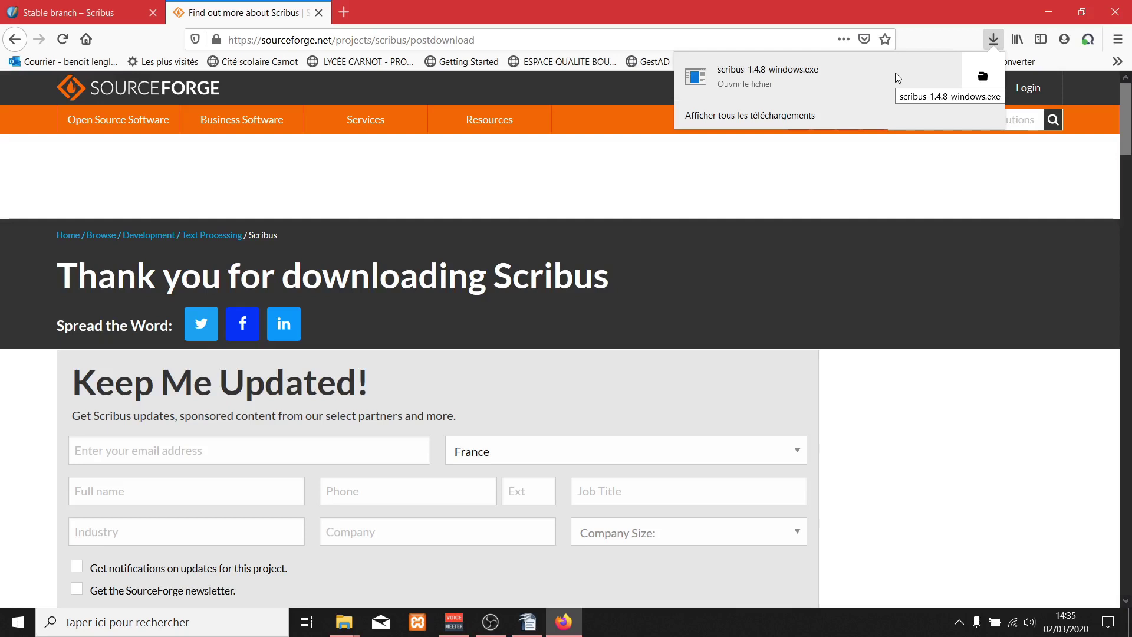
{"action": "left_click", "coordinate": [895, 73]}
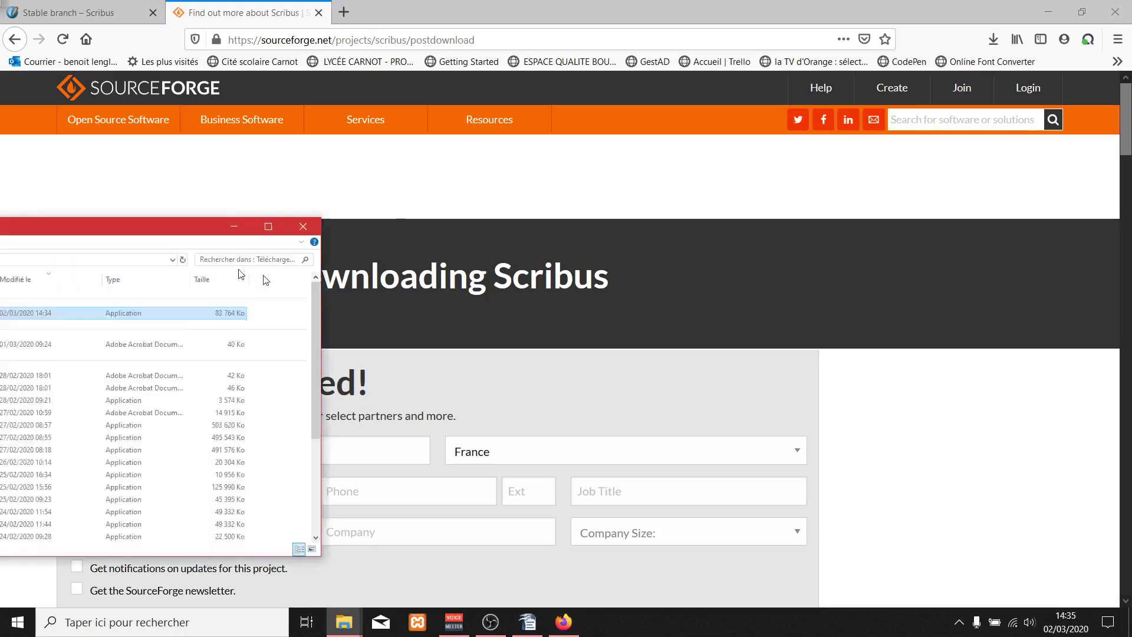
Step: Move the downloads folder window fully into view and run scribus-1.4.8-windows.exe
{"action": "left_click_drag", "start_coordinate": [148, 226], "coordinate": [560, 115]}
{"action": "right_click", "coordinate": [554, 119]}
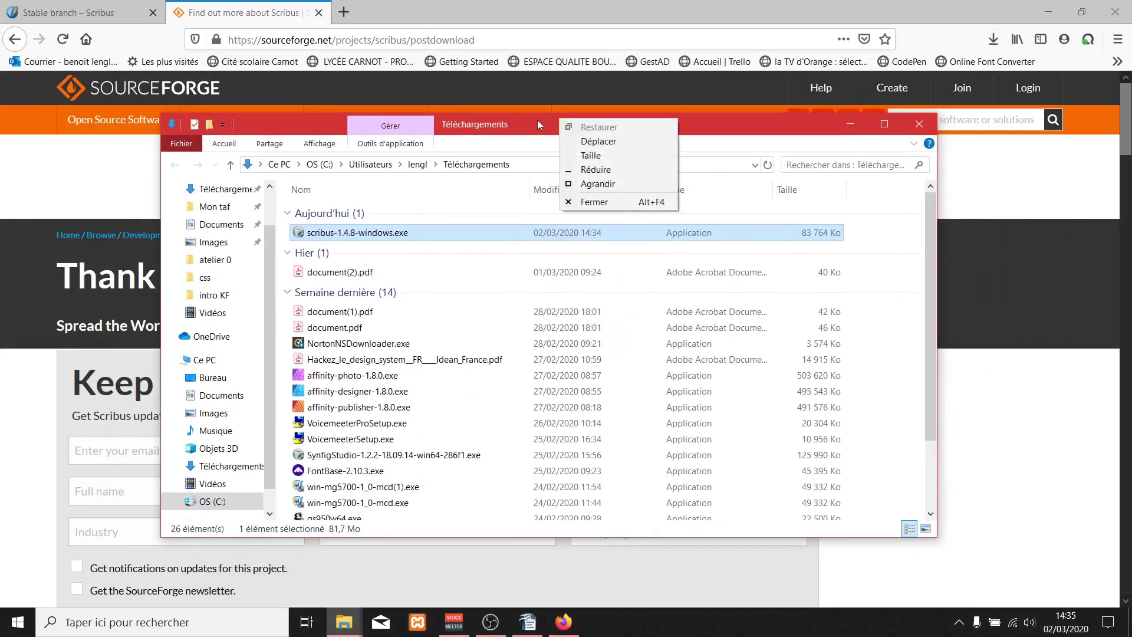
{"action": "left_click", "coordinate": [363, 232]}
{"action": "key", "text": "Escape"}
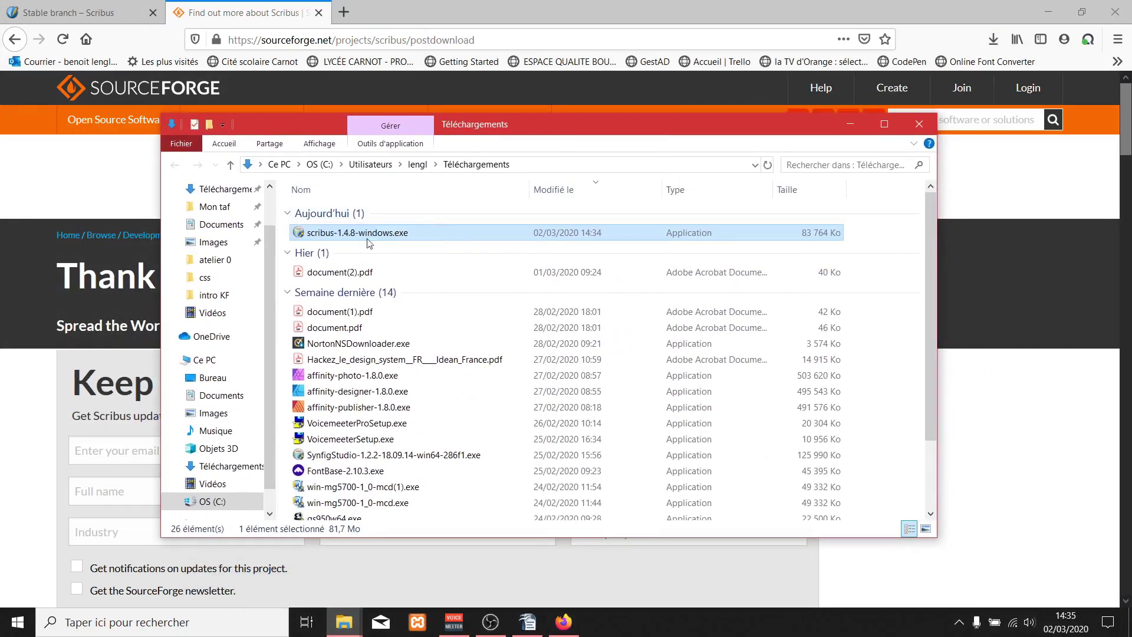
{"action": "double_click", "coordinate": [339, 234]}
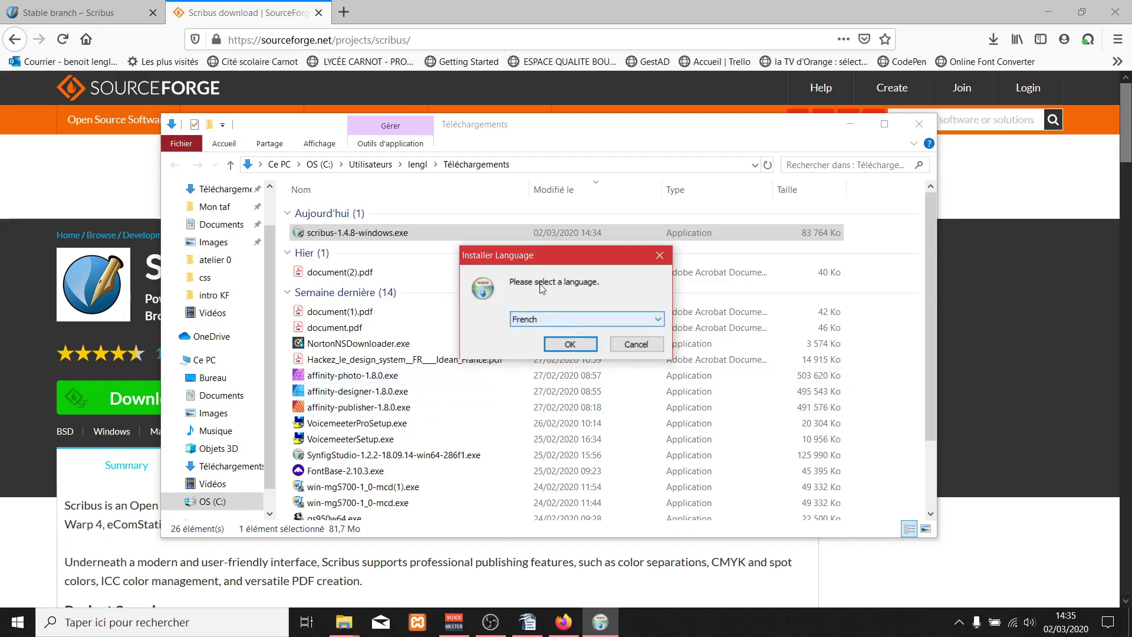
Step: Start the Scribus 1.4.8 setup in French and accept the licence terms
{"action": "left_click", "coordinate": [568, 345]}
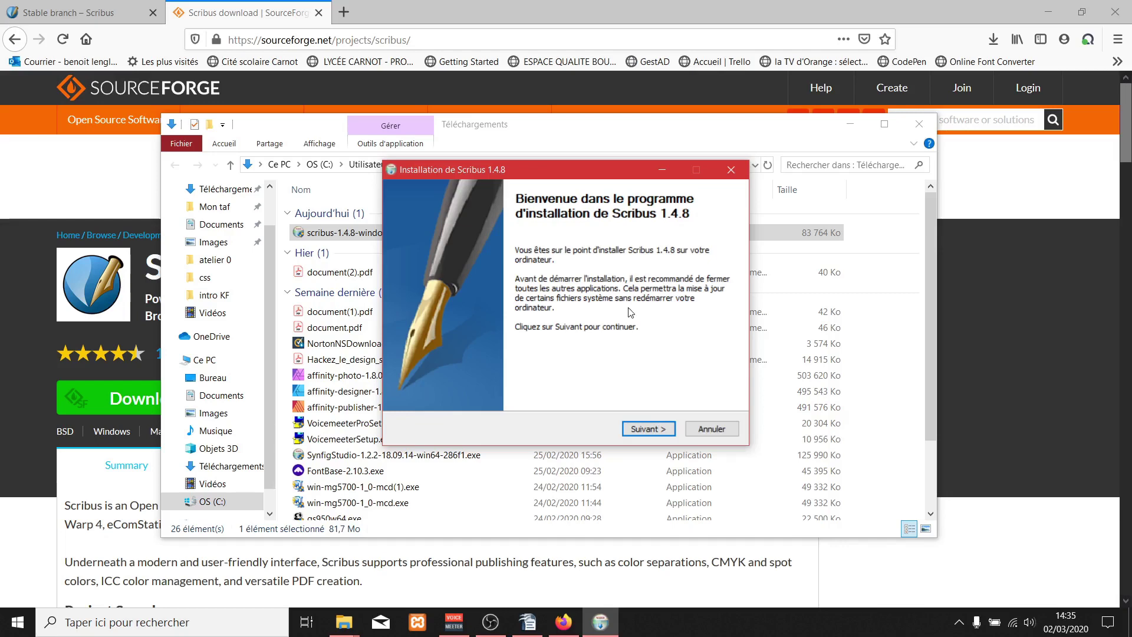
{"action": "left_click", "coordinate": [649, 429]}
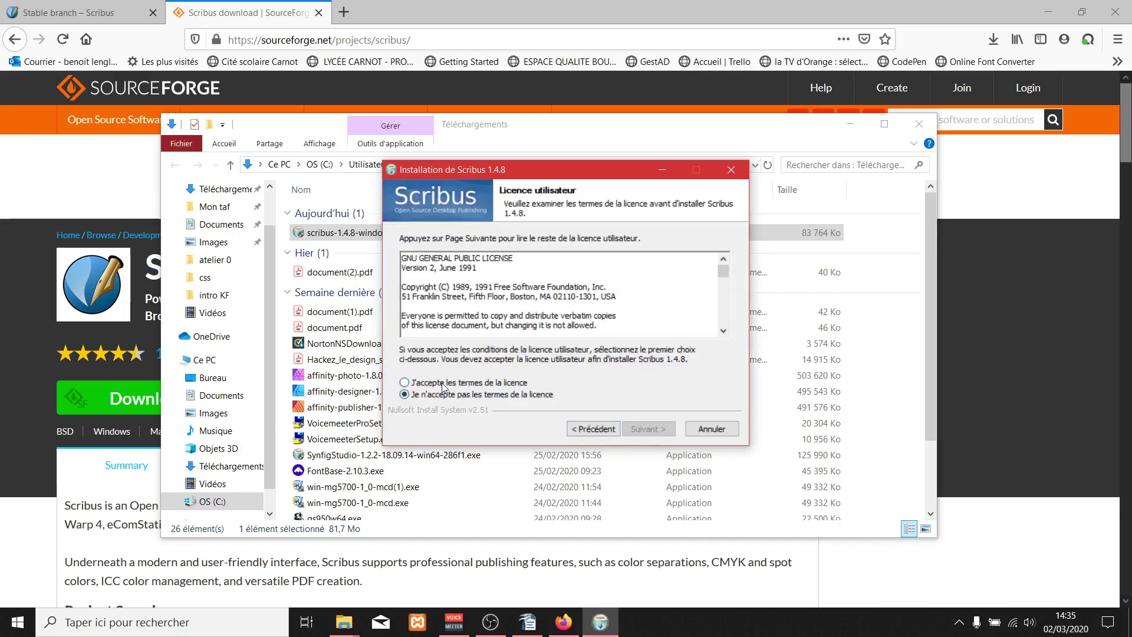
{"action": "scroll", "coordinate": [457, 384], "scroll_direction": "down", "scroll_amount": 5}
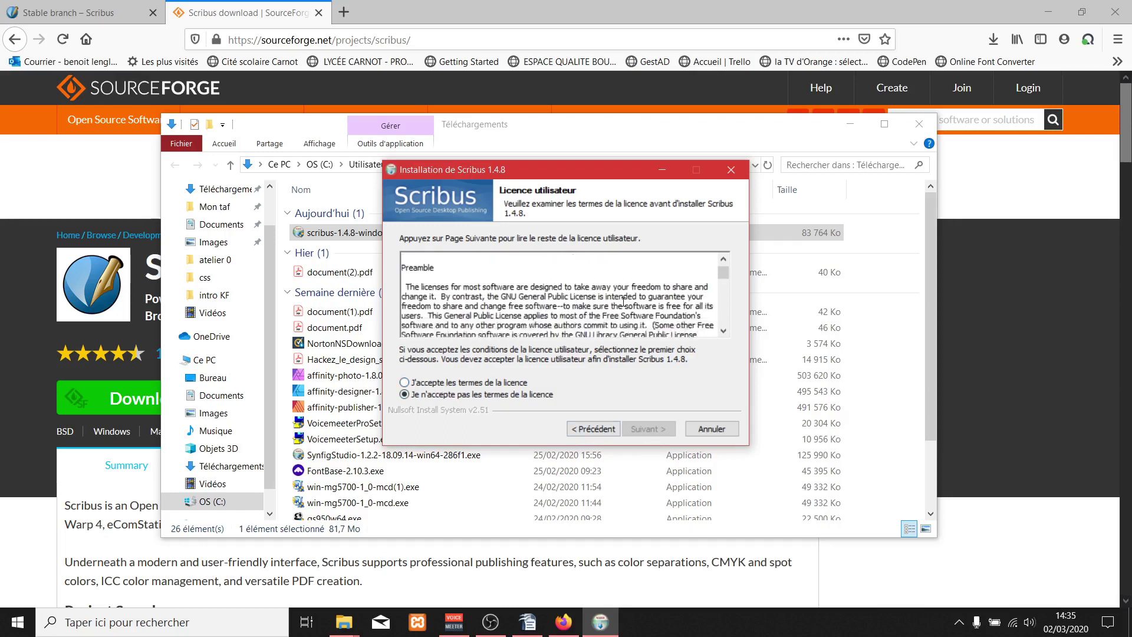
{"action": "left_click", "coordinate": [475, 383]}
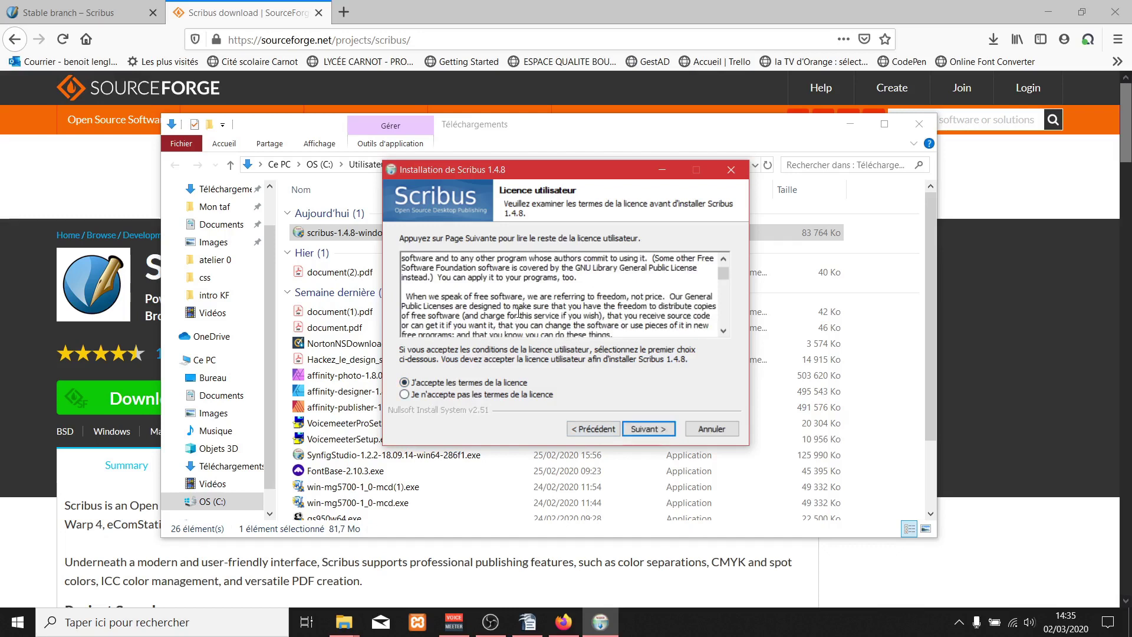
{"action": "left_click", "coordinate": [648, 429]}
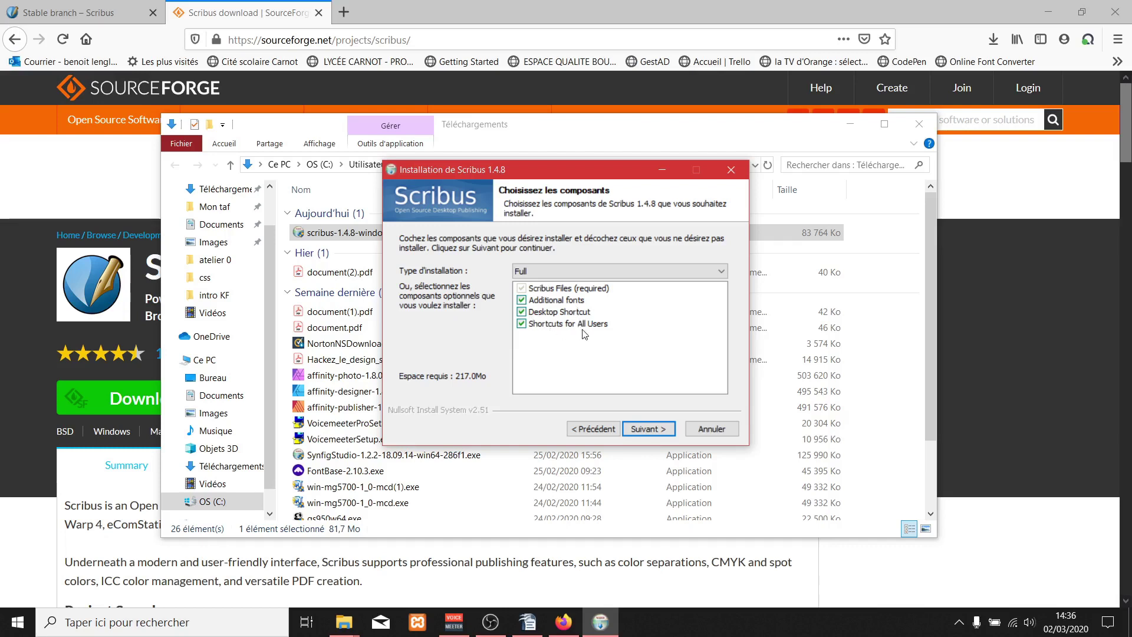
Step: Install the Full component set to C:\Program Files (x86)\Scribus 1.4.8 with the Start menu folder Scribus 1.4.8
{"action": "left_click", "coordinate": [657, 431]}
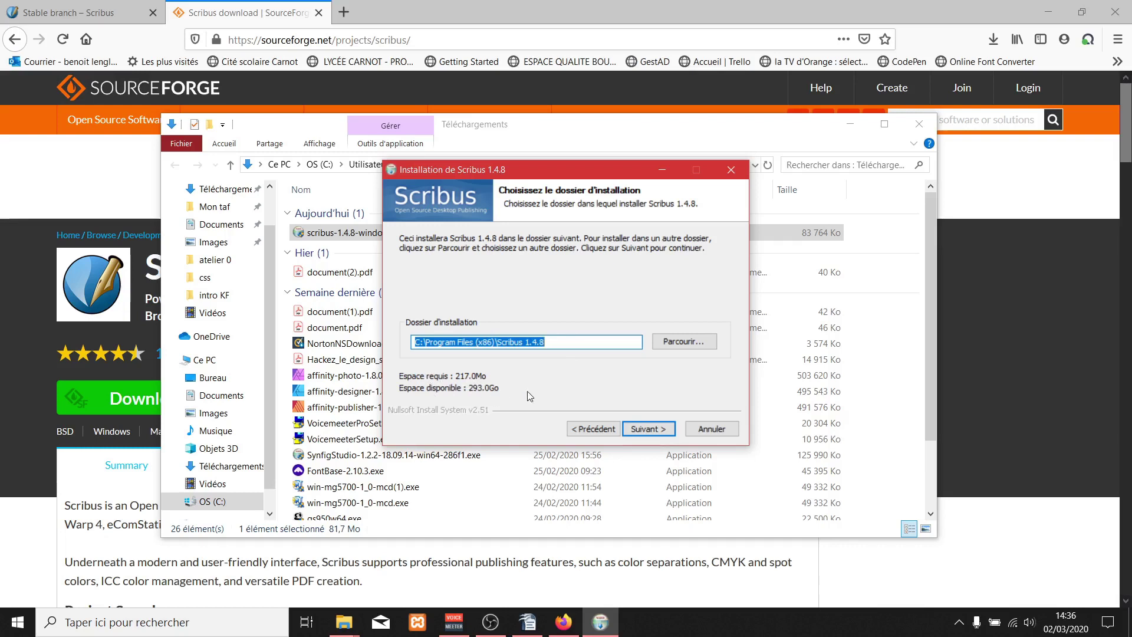
{"action": "left_click", "coordinate": [655, 429]}
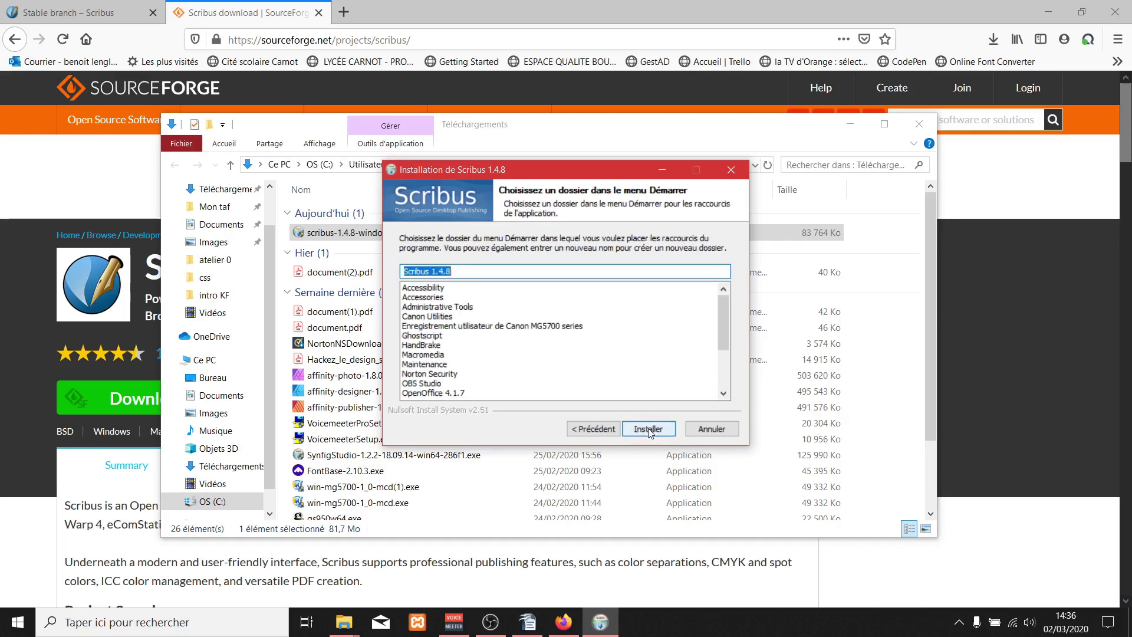
{"action": "left_click", "coordinate": [649, 429]}
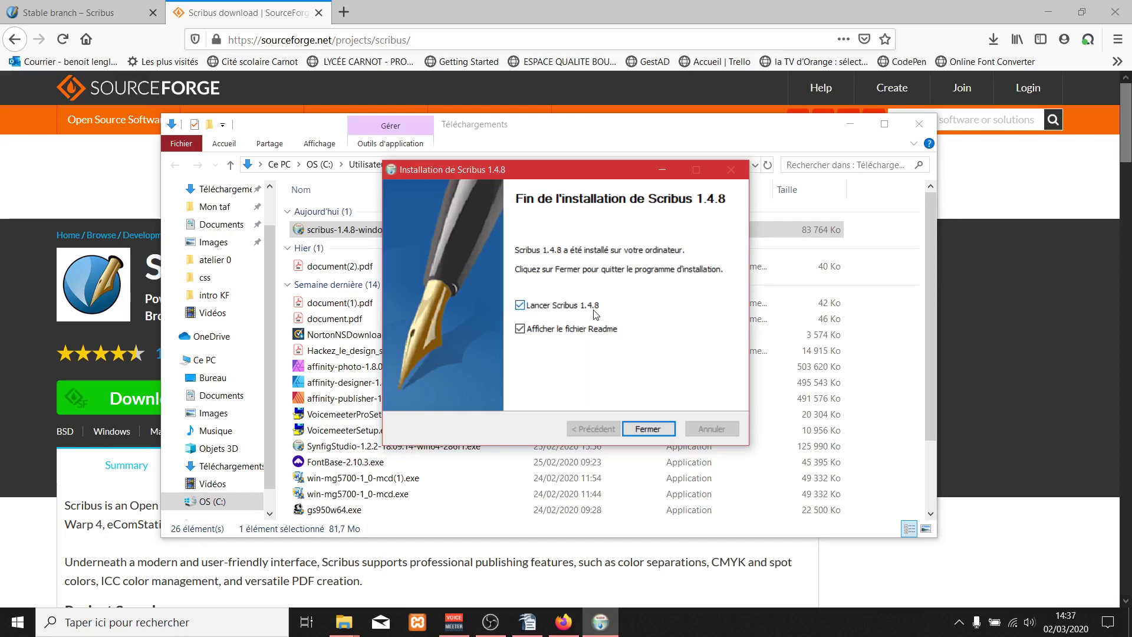
Step: Finish the setup without launching Scribus or displaying the Readme file, and minimise the downloads folder window
{"action": "left_click", "coordinate": [521, 306]}
{"action": "left_click", "coordinate": [559, 333]}
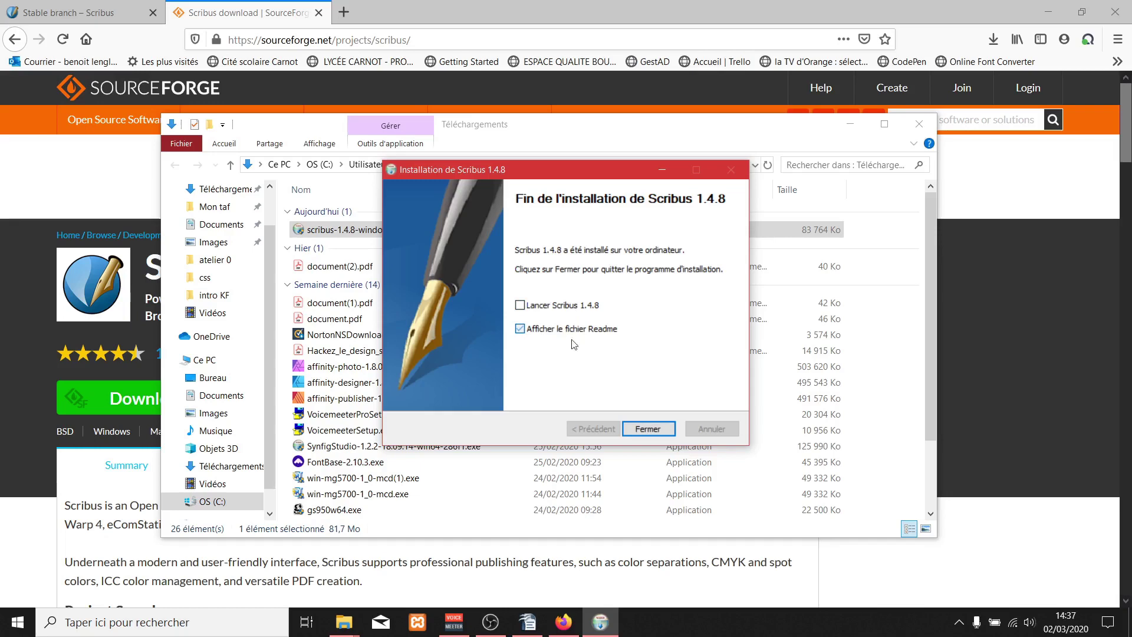
{"action": "left_click", "coordinate": [656, 432]}
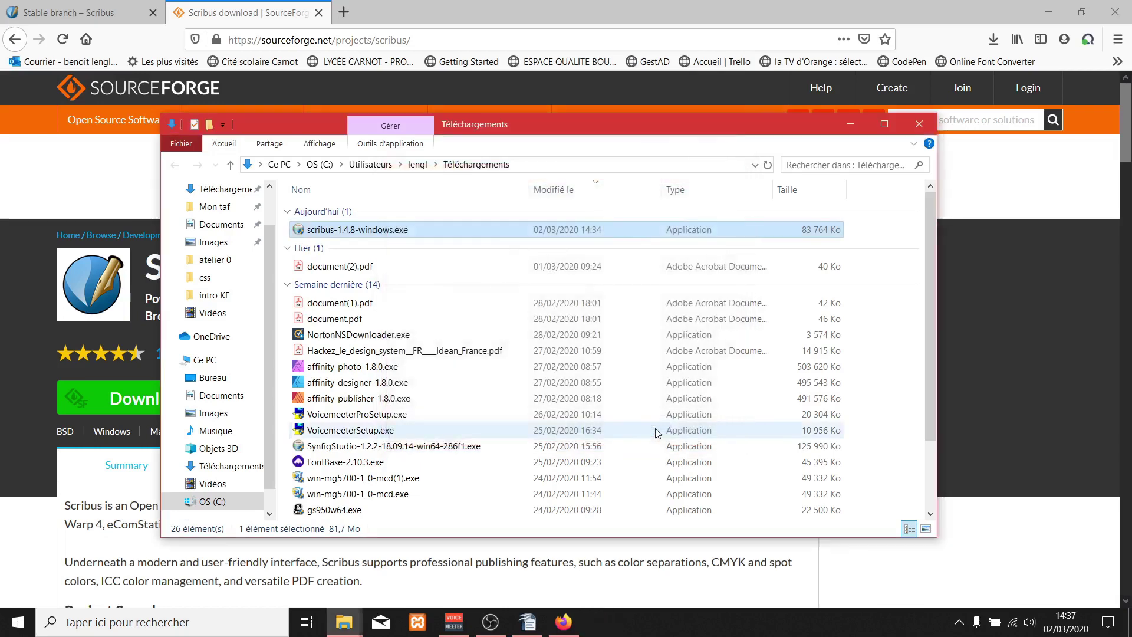
{"action": "left_click", "coordinate": [848, 126]}
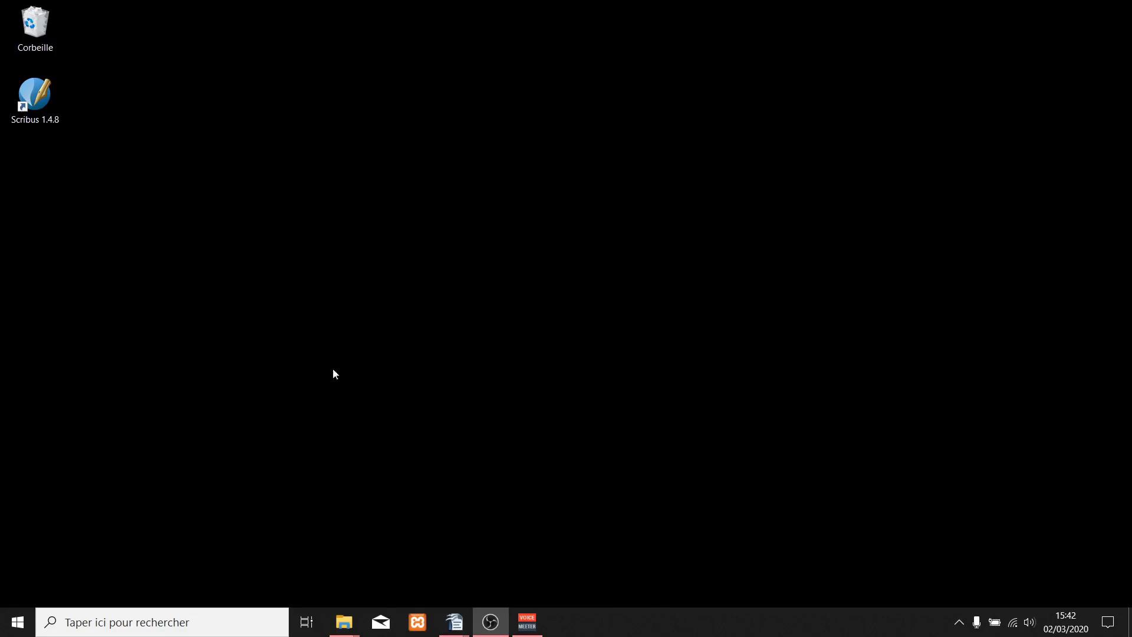
Step: Open Firefox, search the web for ghostscript and open the Ghostscript: Downloads page on ghostscript.com
{"action": "left_click", "coordinate": [17, 622]}
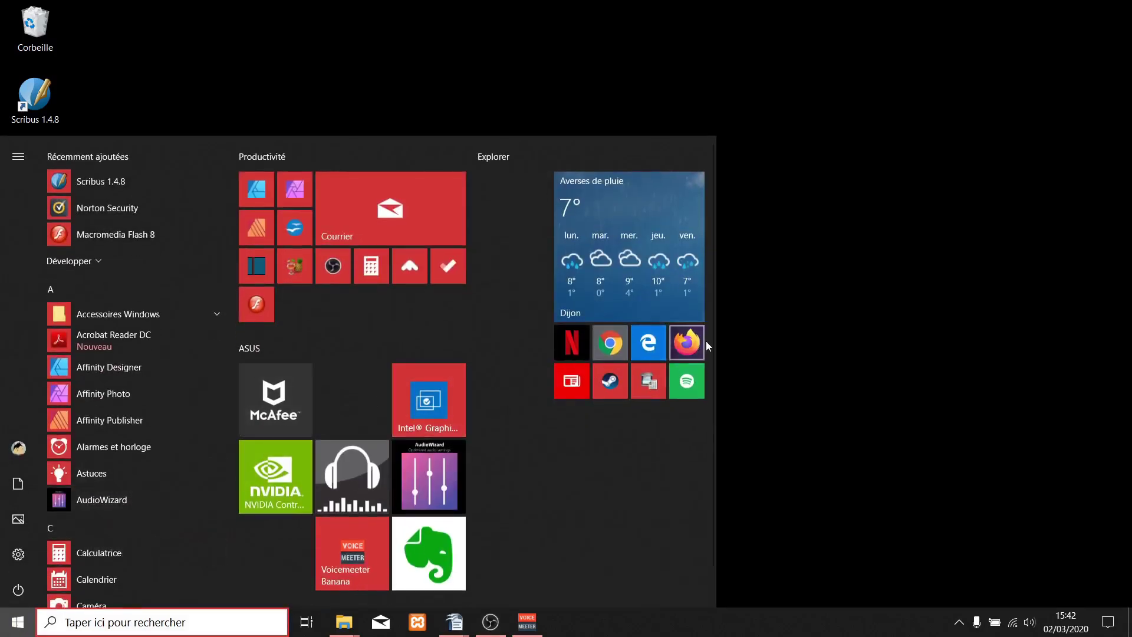
{"action": "left_click", "coordinate": [691, 342]}
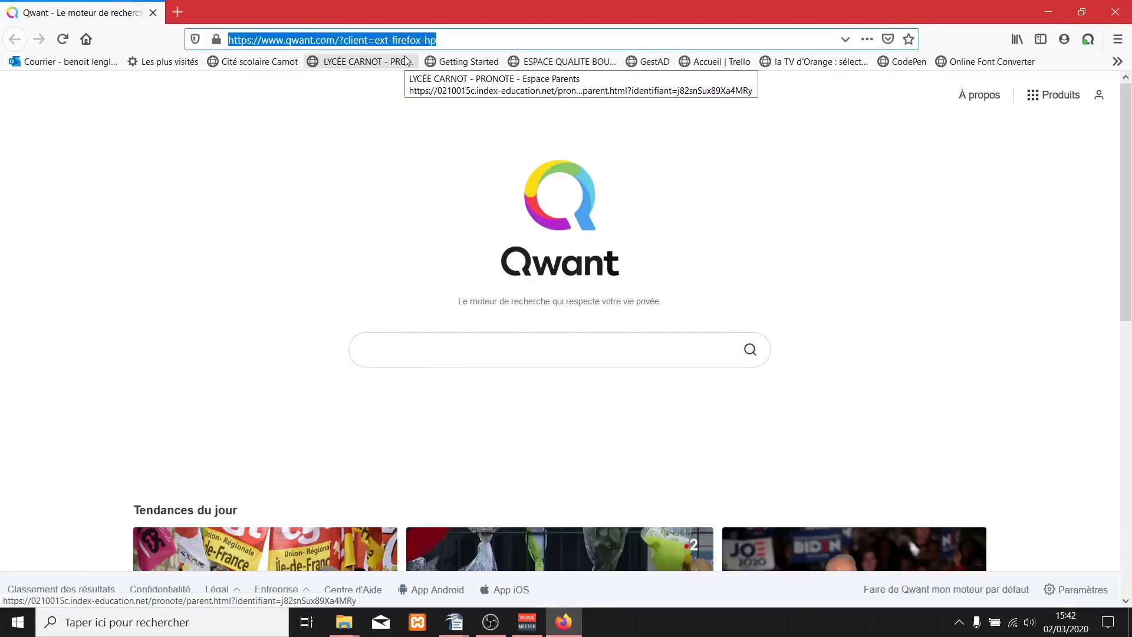
{"action": "type", "text": "ghostscri"}
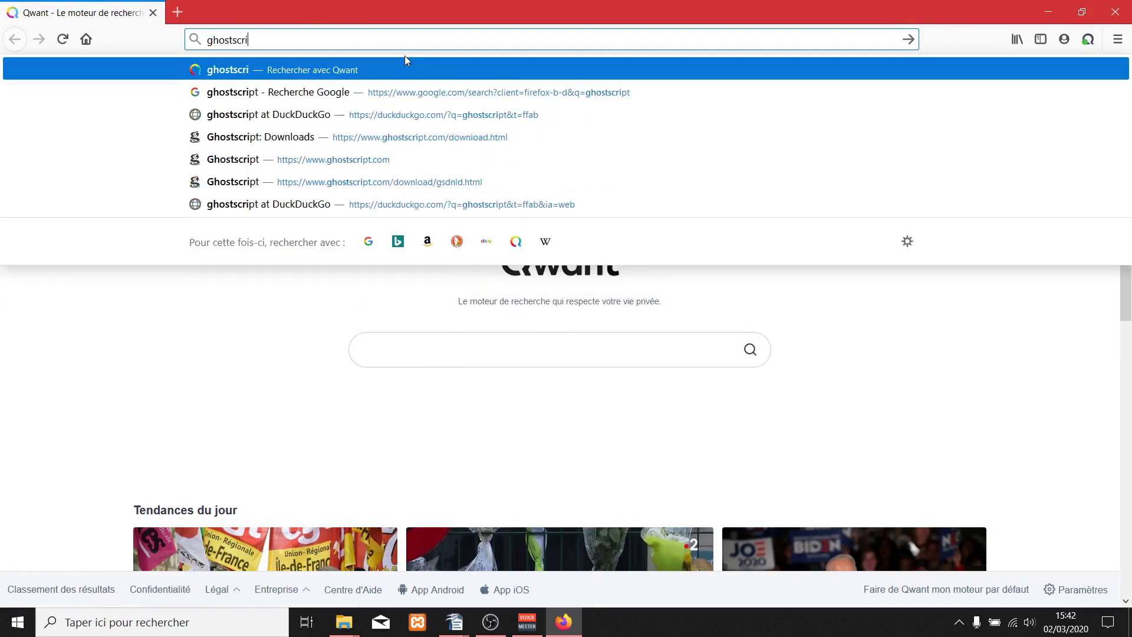
{"action": "type", "text": "pt"}
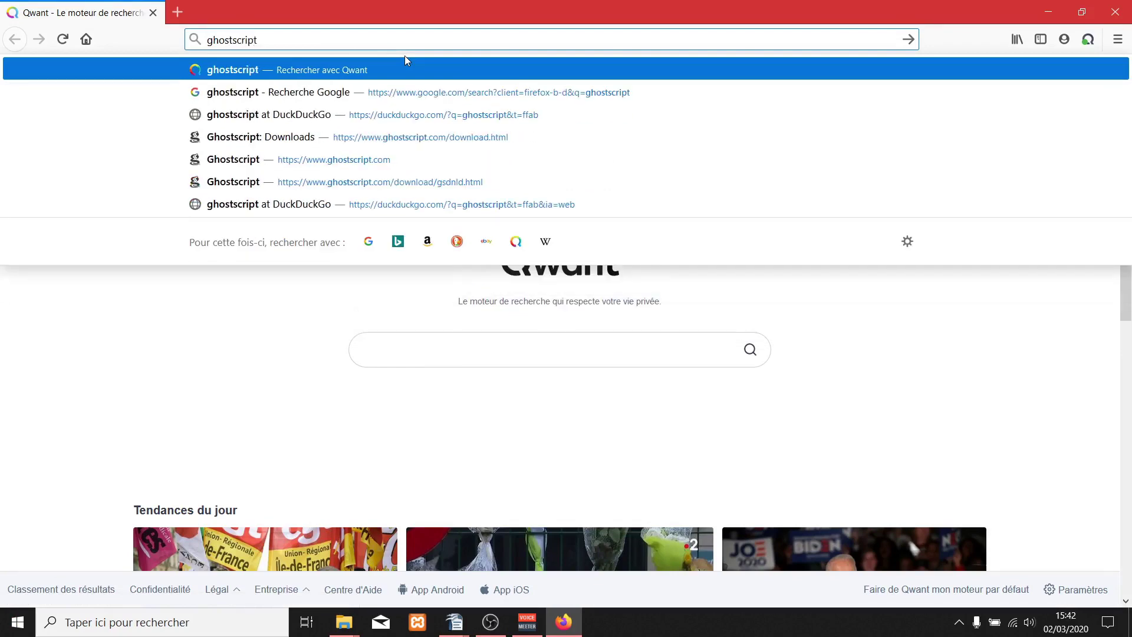
{"action": "key", "text": "Return"}
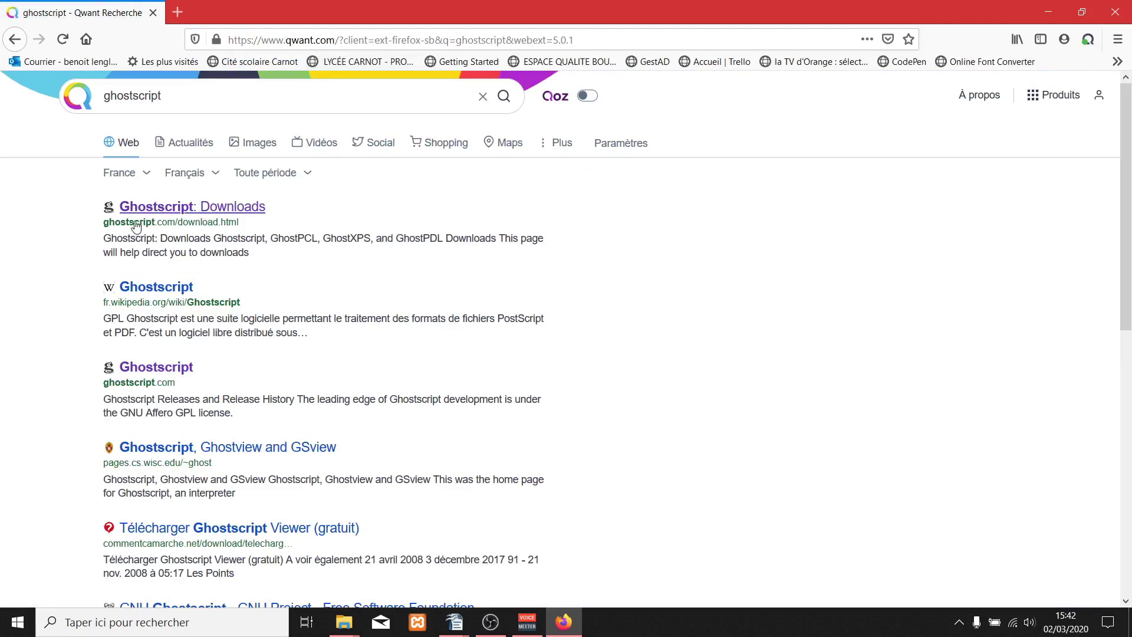
{"action": "left_click", "coordinate": [217, 209]}
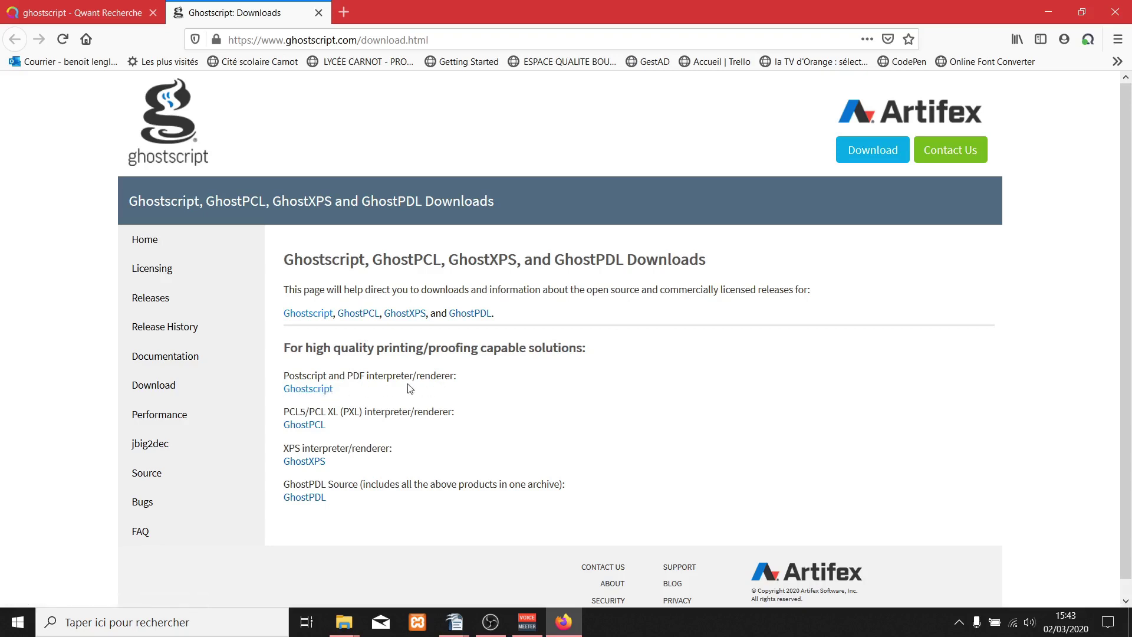
Step: Download the AGPL release of Ghostscript 9.50 for Windows (64 bit) and save the gs950w64.exe installer
{"action": "left_click", "coordinate": [316, 391]}
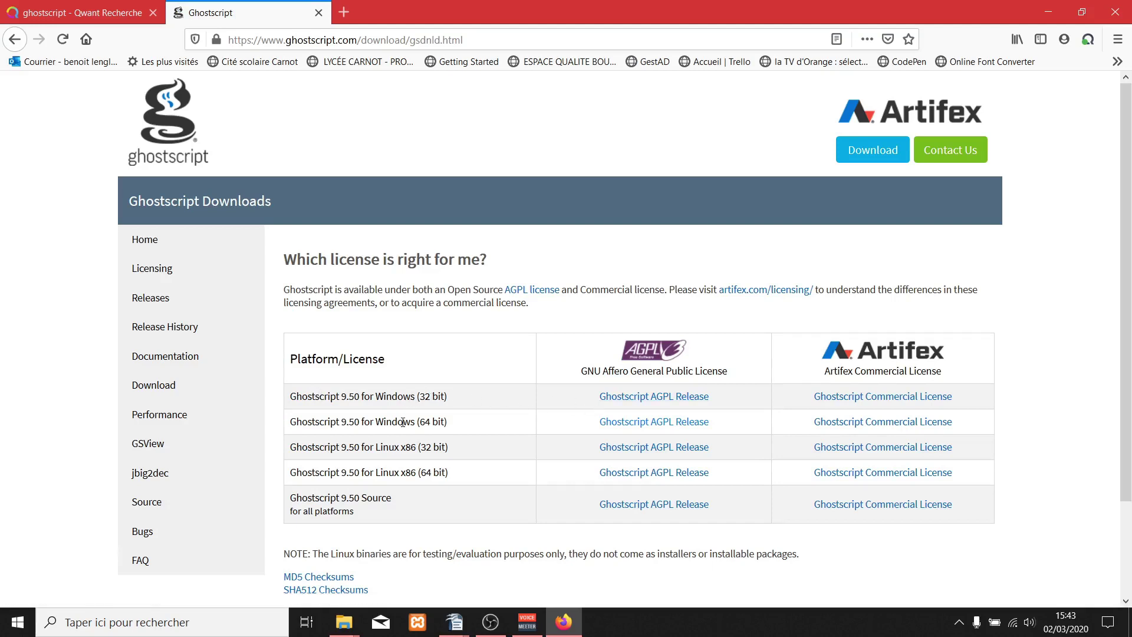
{"action": "left_click_drag", "start_coordinate": [334, 422], "coordinate": [464, 434]}
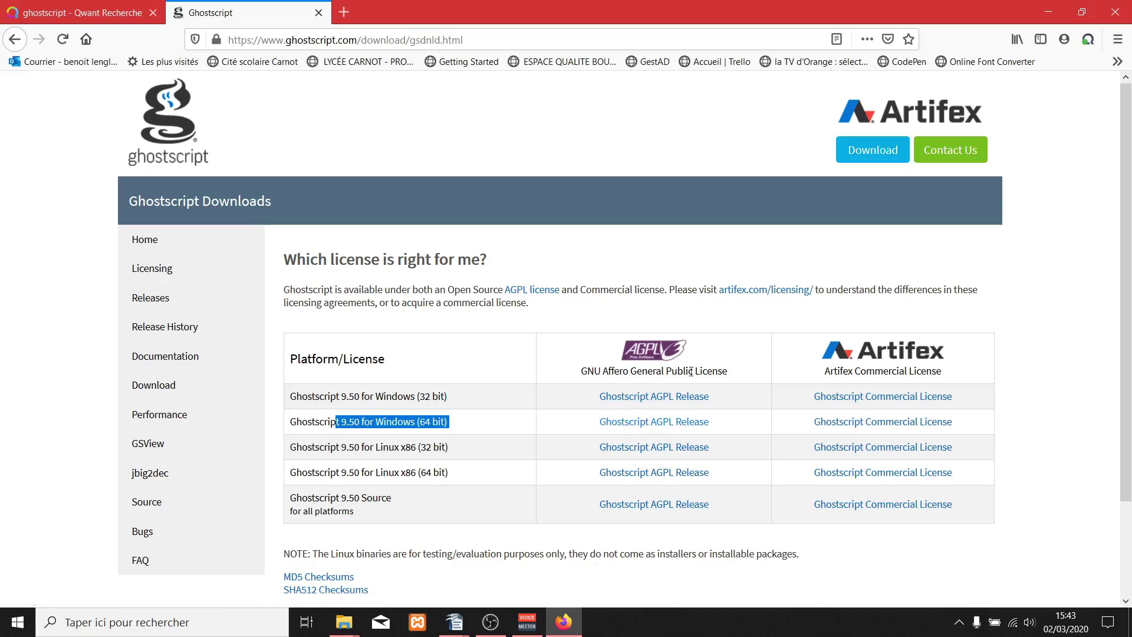
{"action": "left_click", "coordinate": [682, 430]}
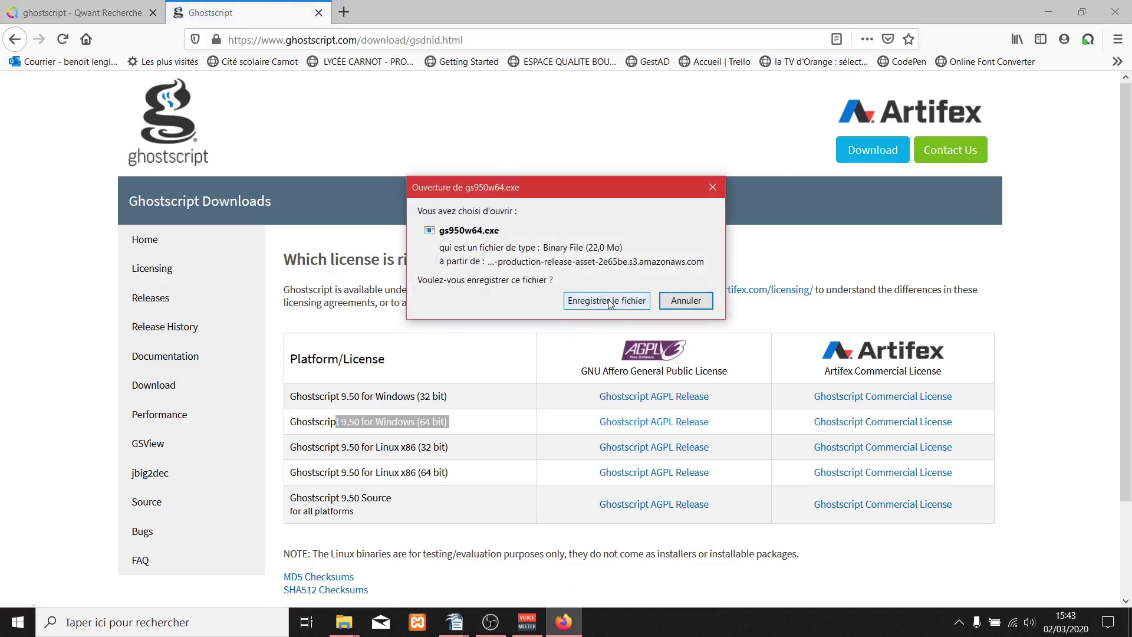
{"action": "left_click", "coordinate": [608, 302]}
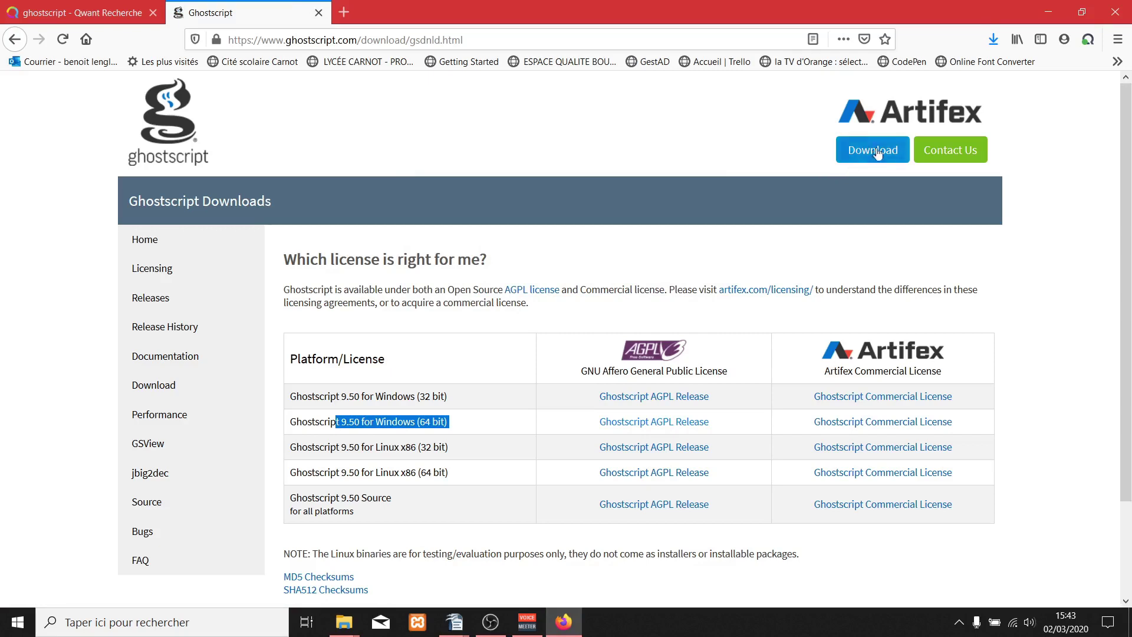
Step: Run the downloaded gs950w64(1).exe installer, allow it to start, and accept the GPL Ghostscript licence agreement
{"action": "left_click", "coordinate": [993, 40]}
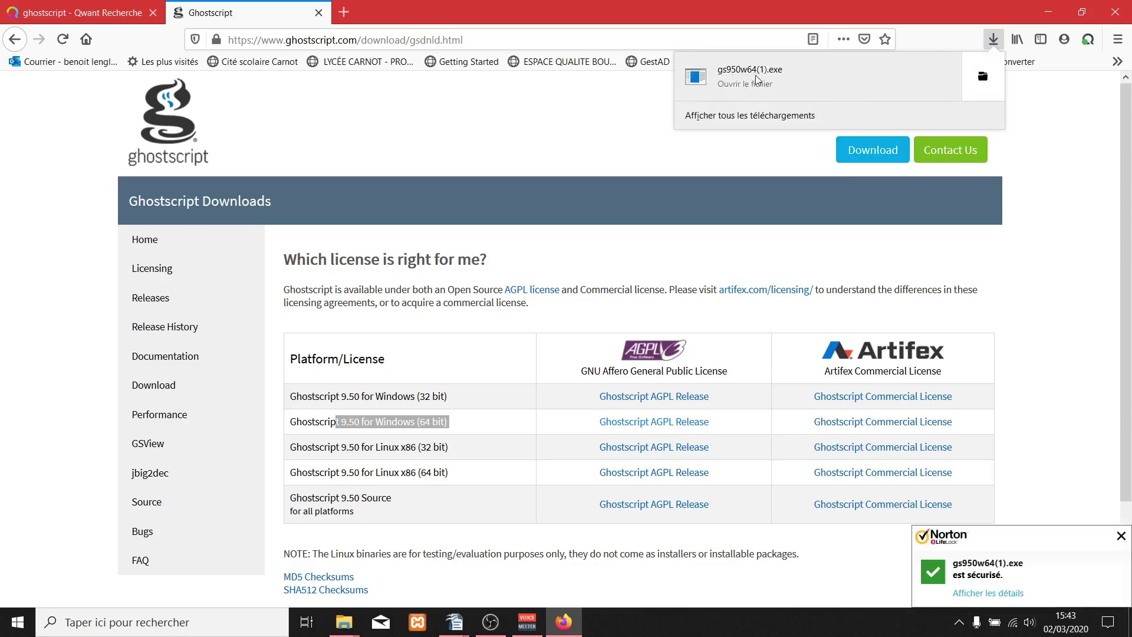
{"action": "left_click", "coordinate": [808, 79]}
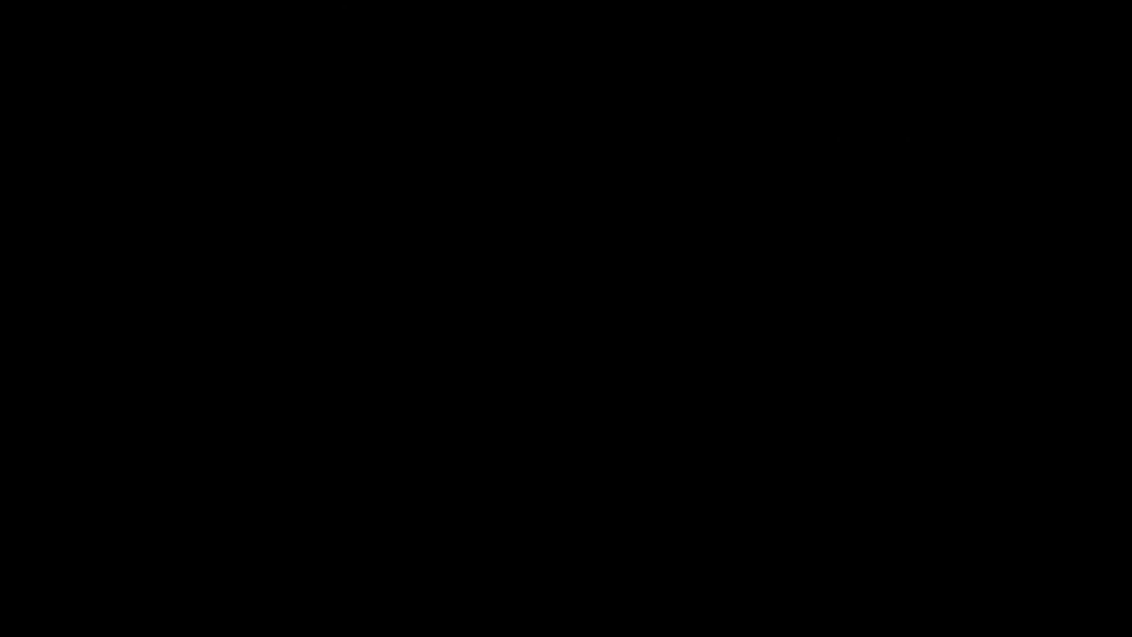
{"action": "left_click", "coordinate": [629, 387]}
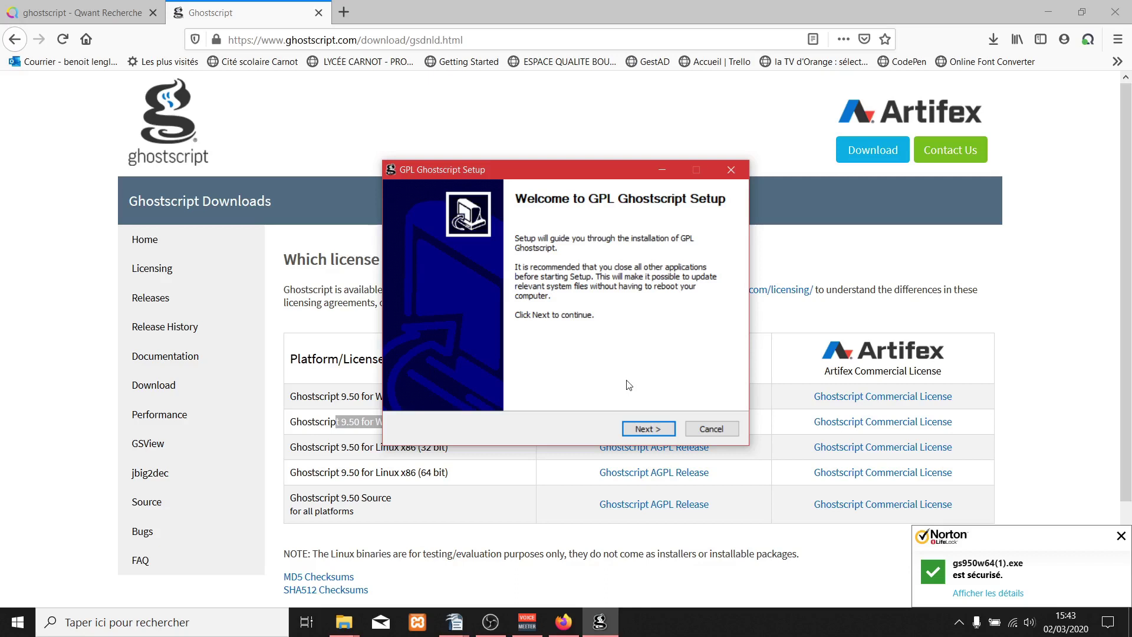
{"action": "left_click", "coordinate": [649, 428]}
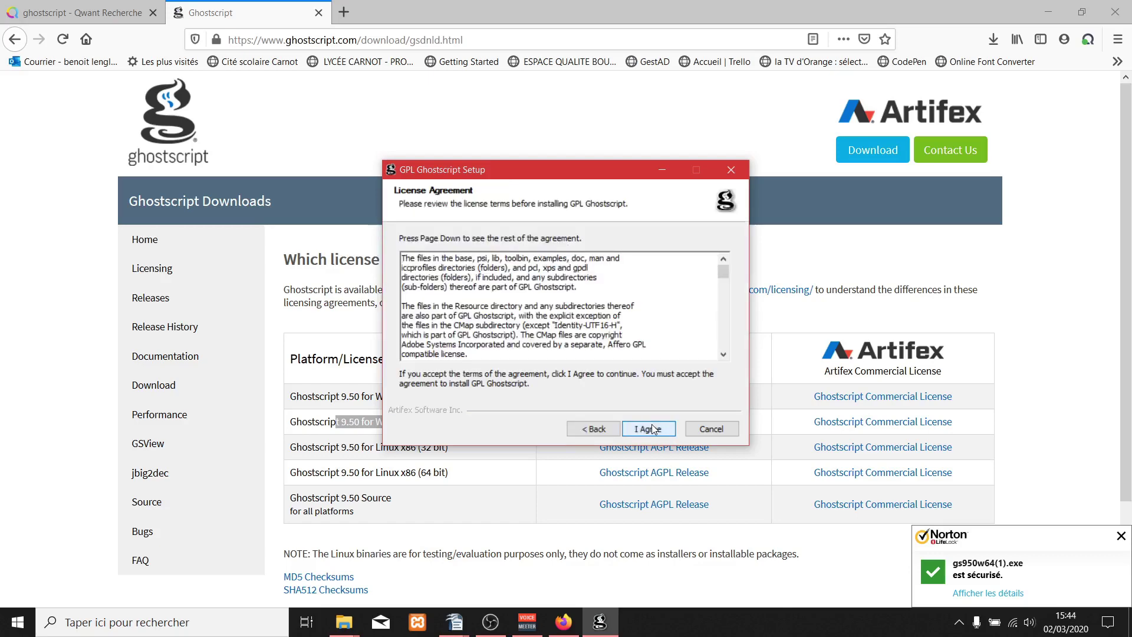
{"action": "left_click_drag", "start_coordinate": [723, 272], "coordinate": [725, 340]}
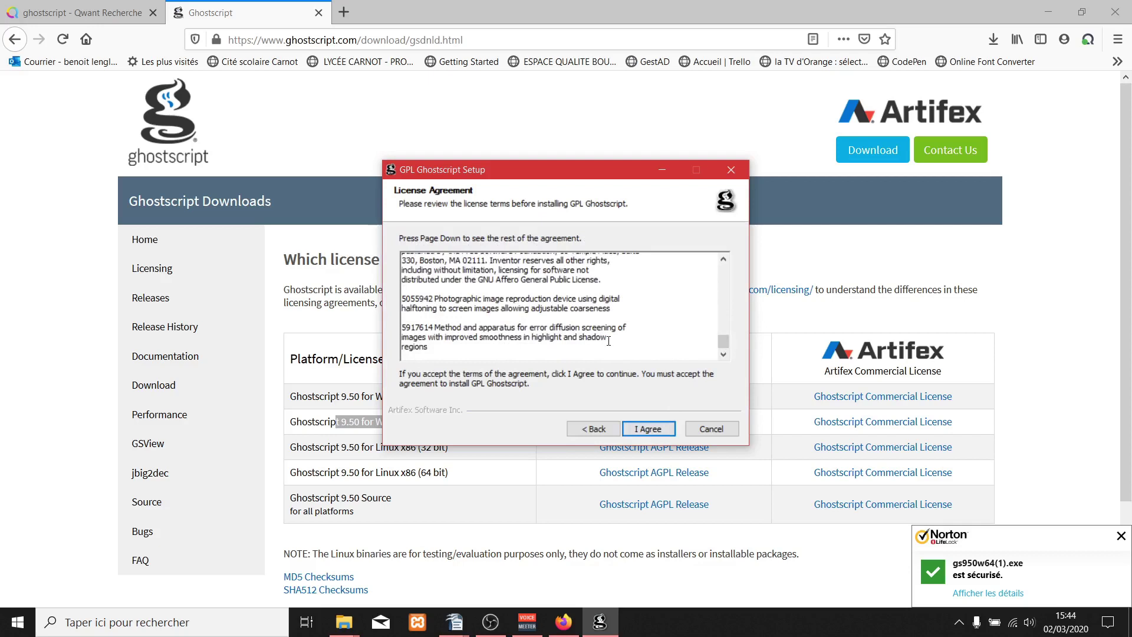
{"action": "left_click", "coordinate": [648, 429]}
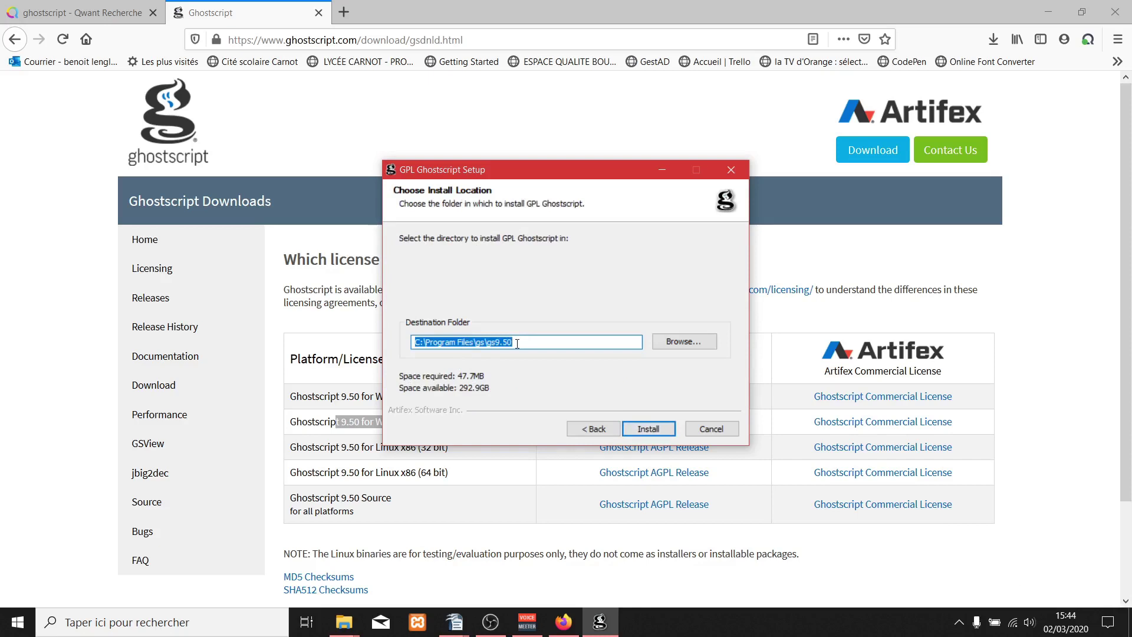
Step: Install Ghostscript to C:\Program Files\gs\gs9.50 and finish the setup with cidfmap generation and Show Readme turned off
{"action": "left_click", "coordinate": [652, 429]}
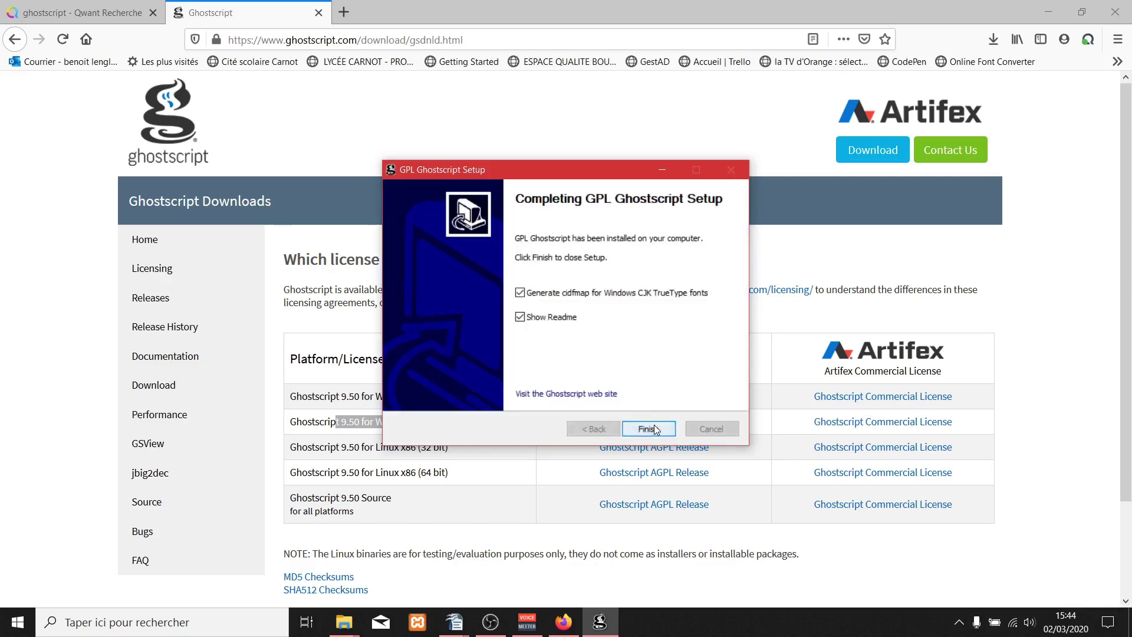
{"action": "left_click", "coordinate": [556, 295]}
{"action": "left_click", "coordinate": [548, 319]}
{"action": "left_click", "coordinate": [648, 428]}
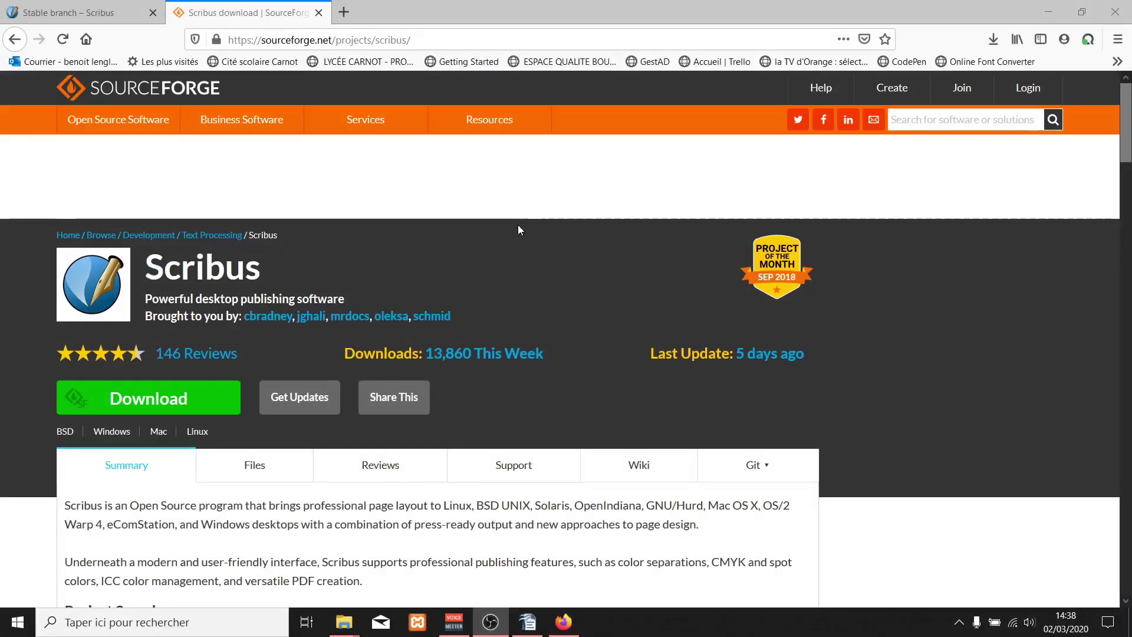
Step: Minimise the browser and launch Scribus 1.4.8 from its desktop shortcut
{"action": "left_click", "coordinate": [1052, 12]}
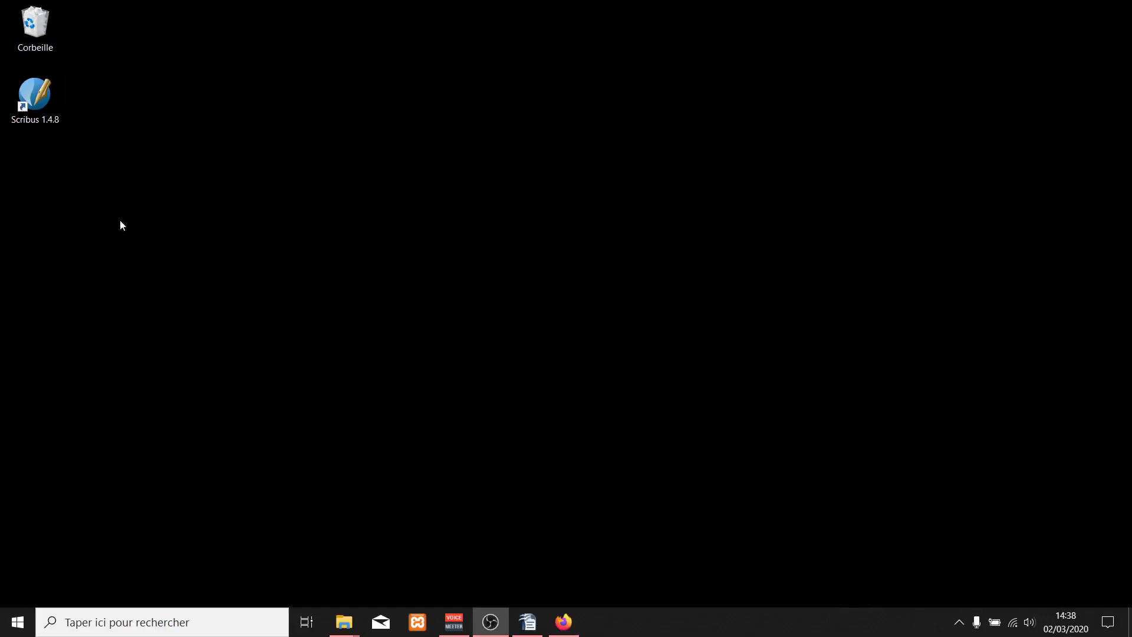
{"action": "double_click", "coordinate": [38, 97]}
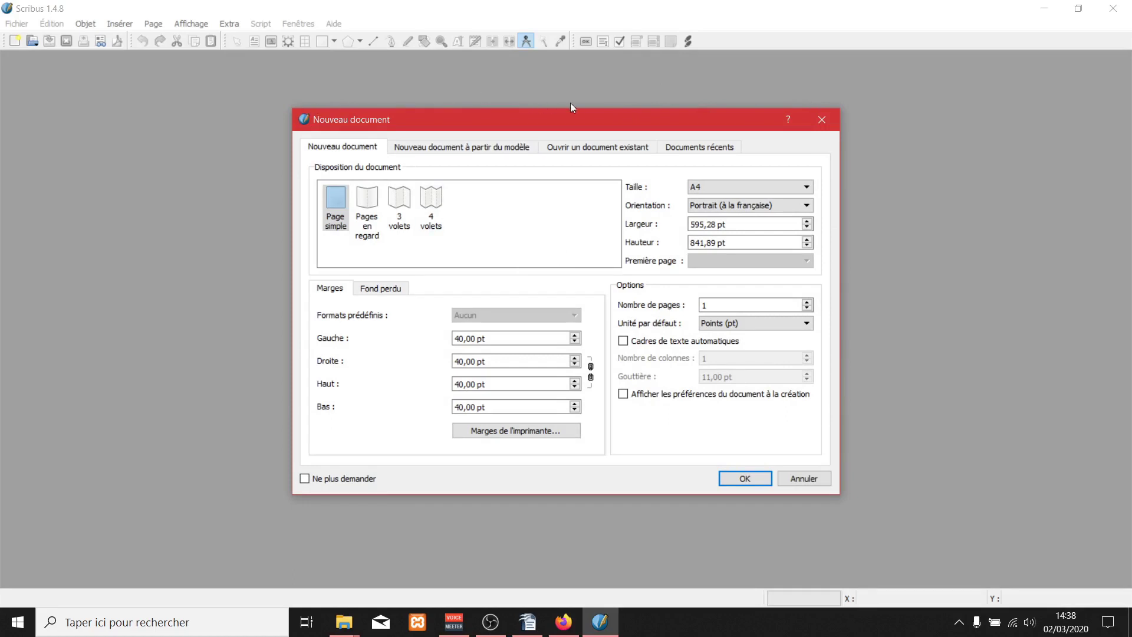
Step: Examine the template, existing-document and recent-document options of the Nouveau document dialog, then dismiss it without creating a document
{"action": "left_click", "coordinate": [485, 148]}
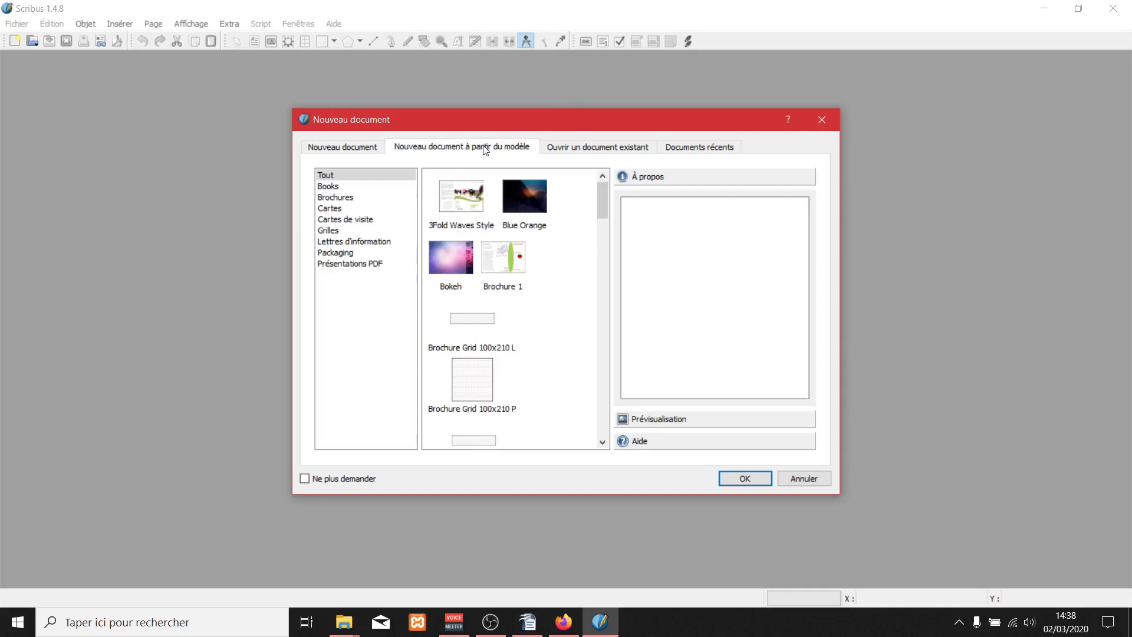
{"action": "left_click", "coordinate": [607, 151]}
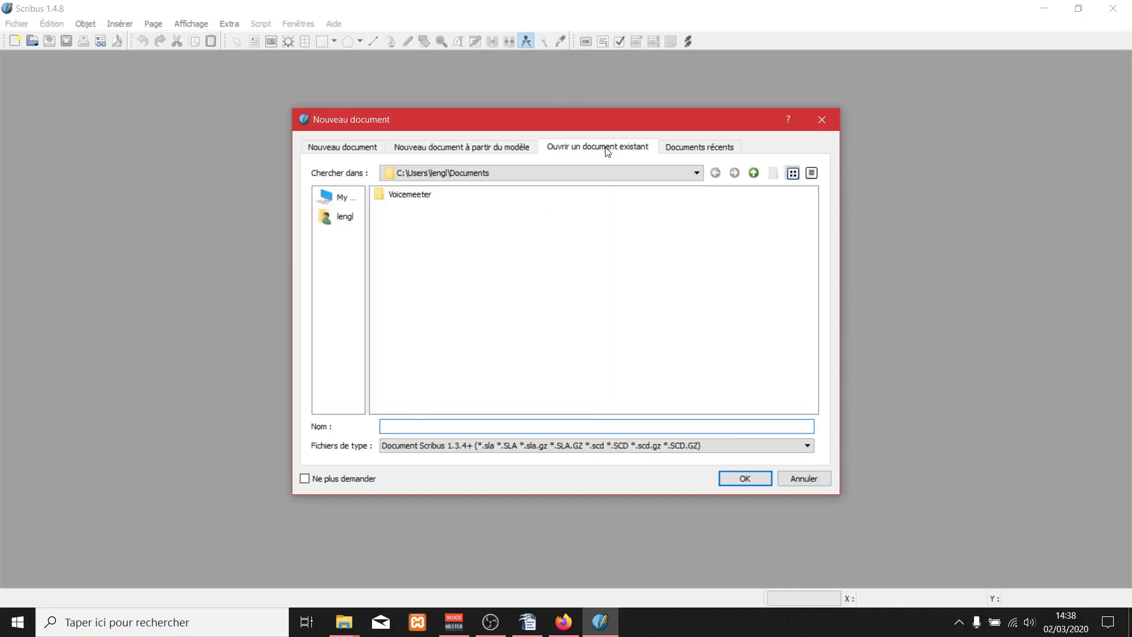
{"action": "left_click", "coordinate": [698, 147]}
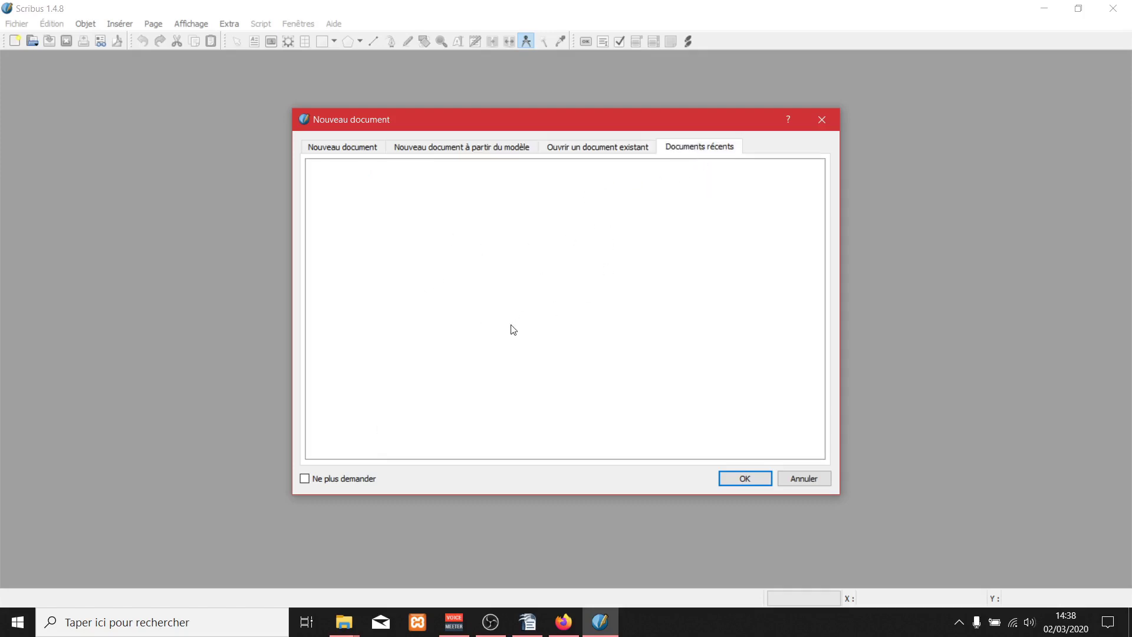
{"action": "left_click", "coordinate": [600, 146]}
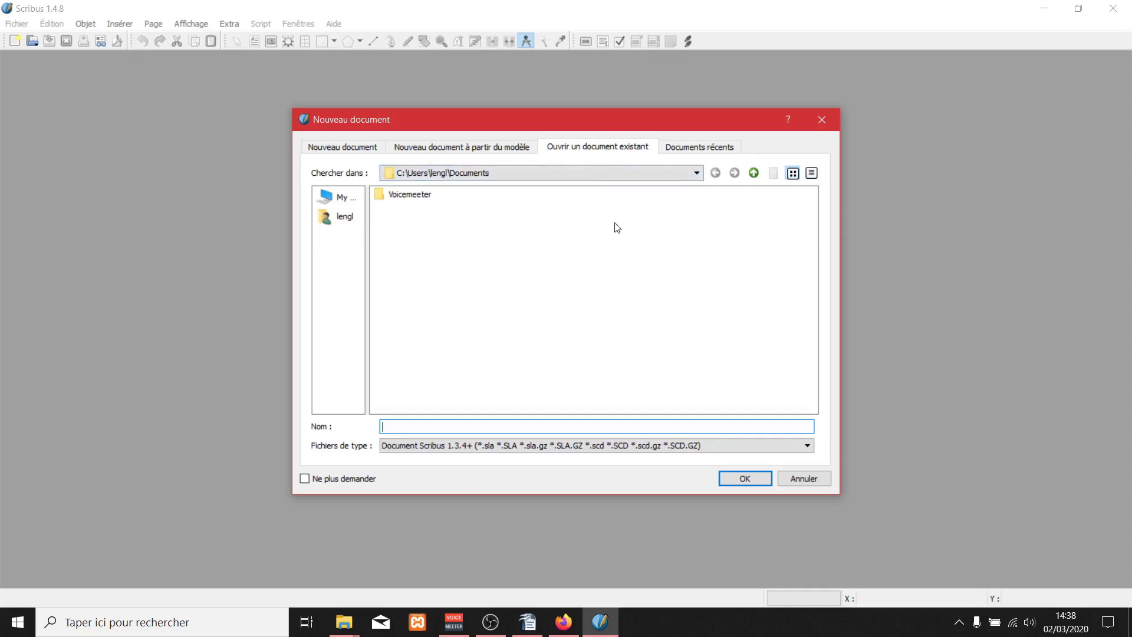
{"action": "left_click", "coordinate": [698, 147]}
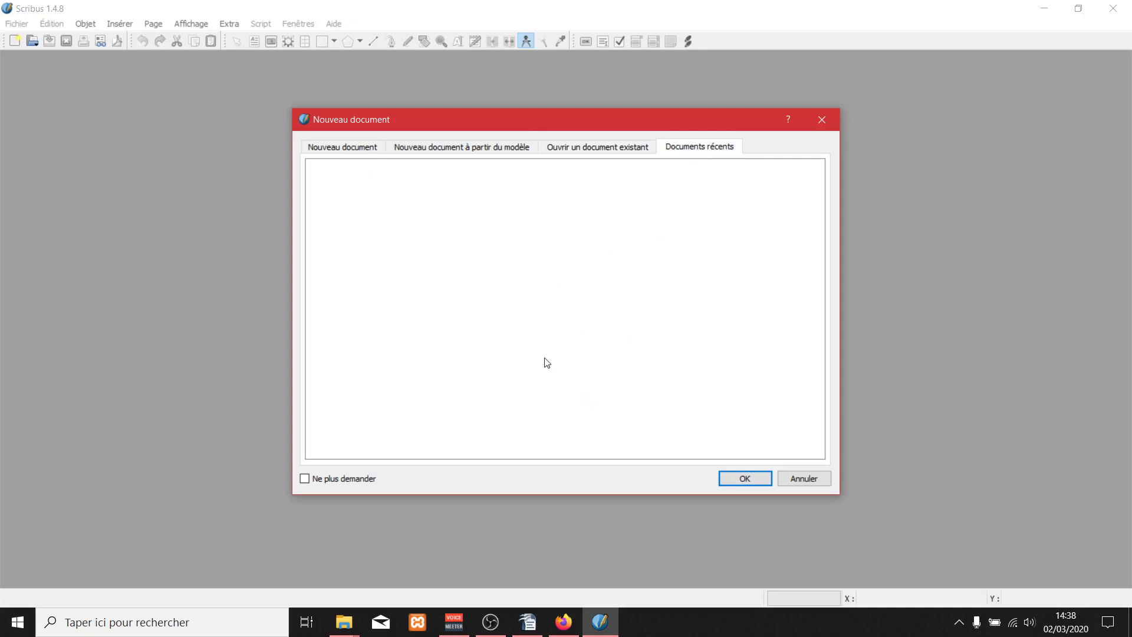
{"action": "left_click", "coordinate": [345, 148]}
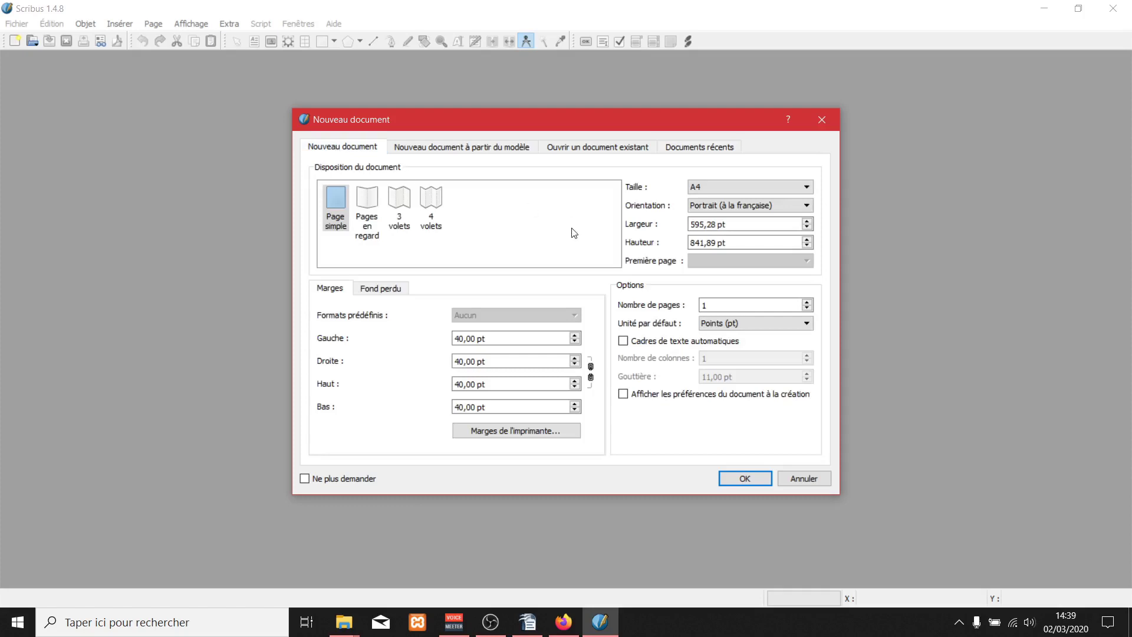
{"action": "left_click", "coordinate": [797, 478]}
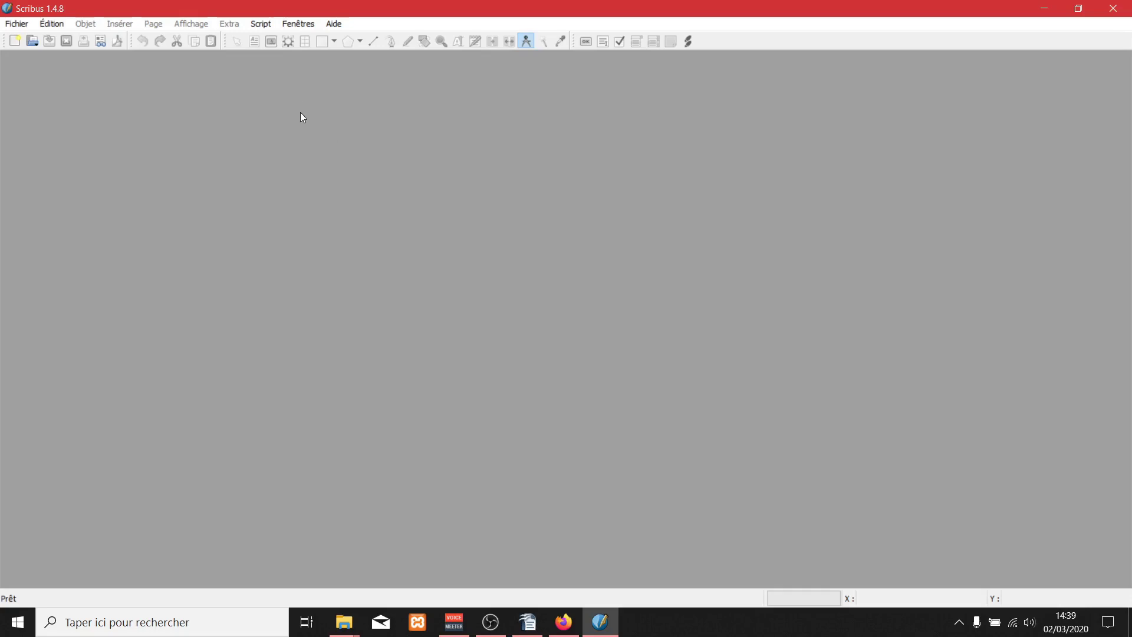
Step: Show the Propriétés and Historique des actions palettes and stack them along the right side of the Scribus workspace
{"action": "left_click", "coordinate": [294, 25]}
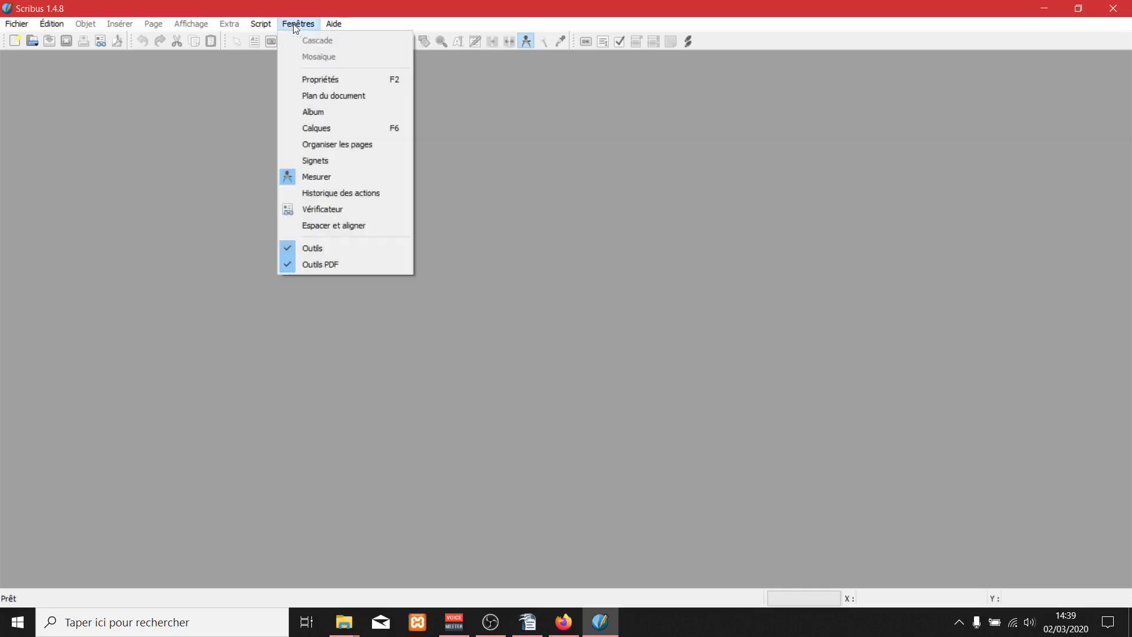
{"action": "left_click", "coordinate": [341, 81]}
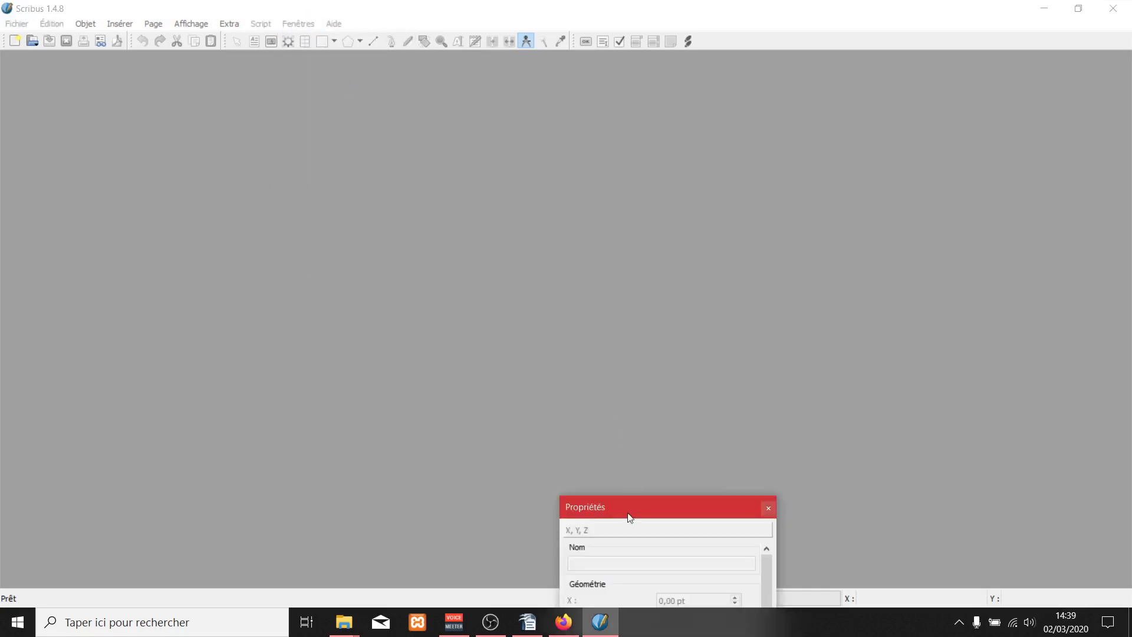
{"action": "left_click_drag", "start_coordinate": [629, 515], "coordinate": [978, 43]}
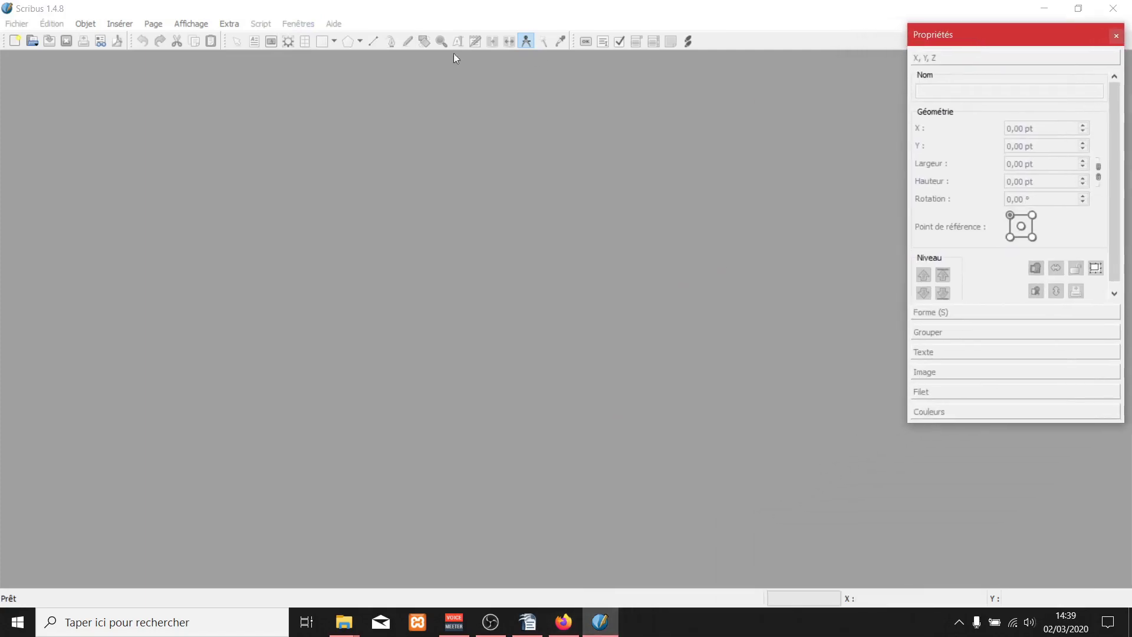
{"action": "left_click", "coordinate": [301, 26]}
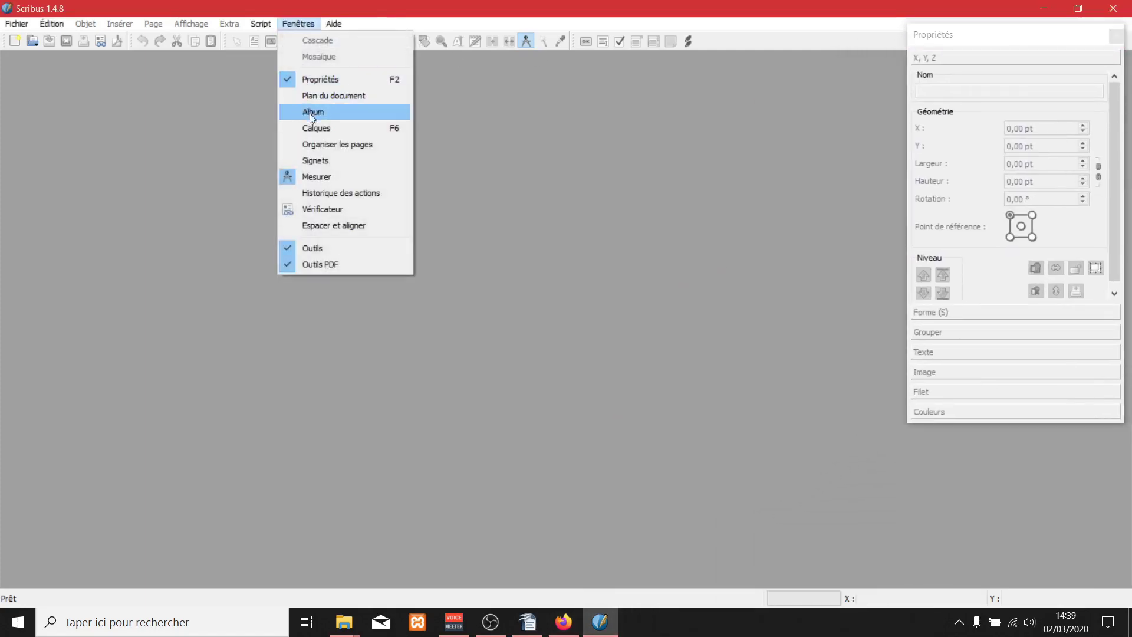
{"action": "left_click", "coordinate": [348, 193]}
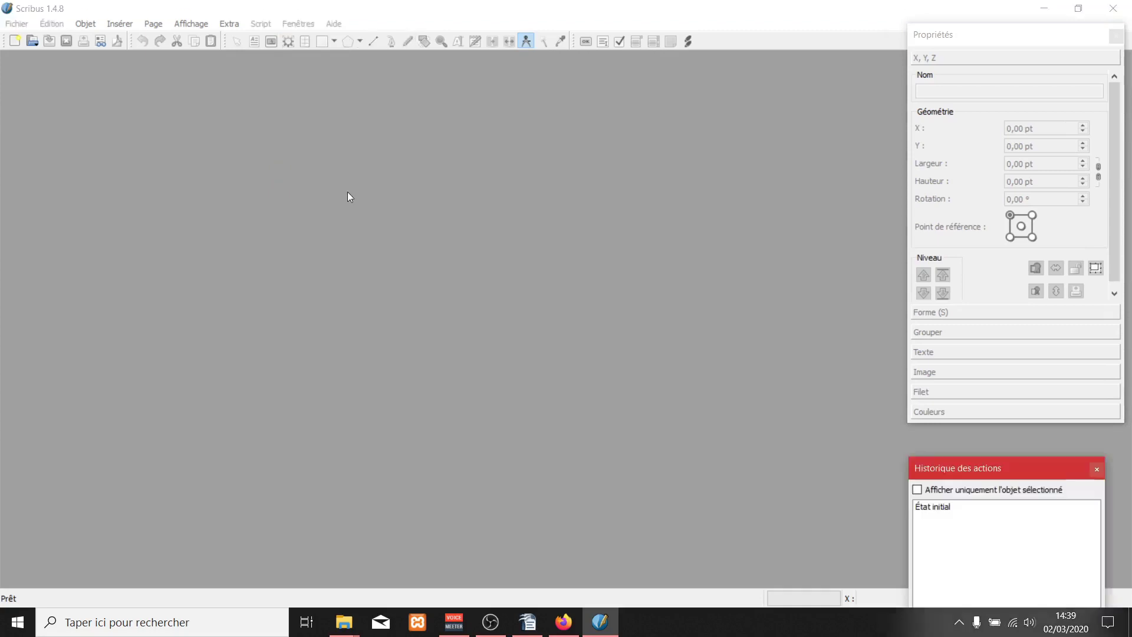
{"action": "left_click_drag", "start_coordinate": [990, 469], "coordinate": [994, 418]}
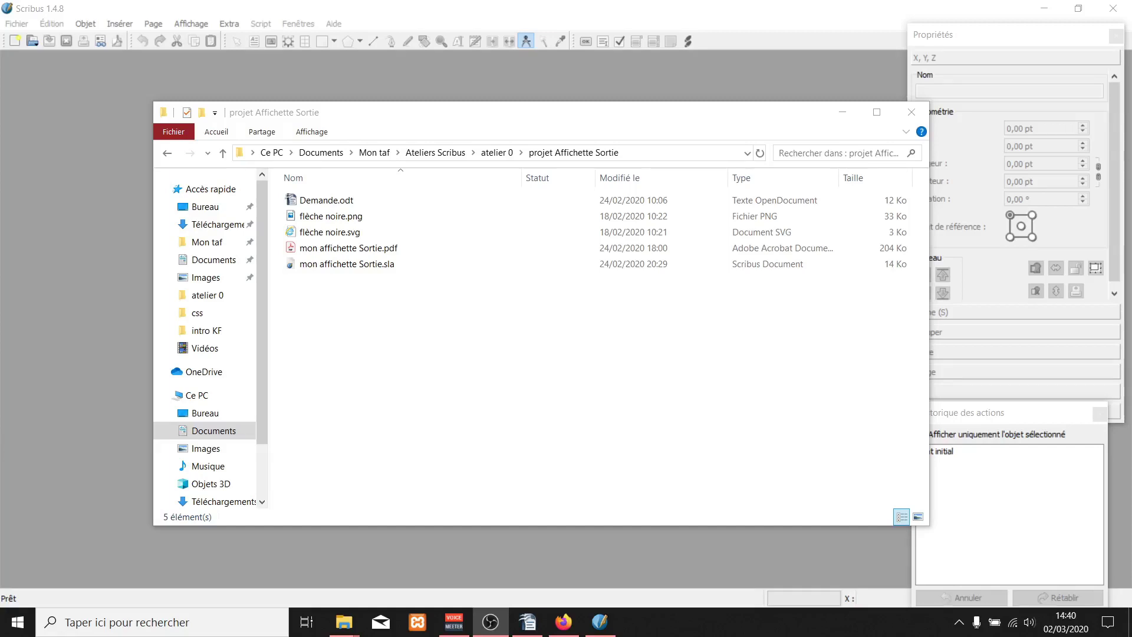
Step: Review the files in the projet Affichette Sortie folder: Demande.odt, the flèche noire PNG and SVG images, and mon affichette Sortie as PDF and SLA
{"action": "left_click", "coordinate": [318, 202]}
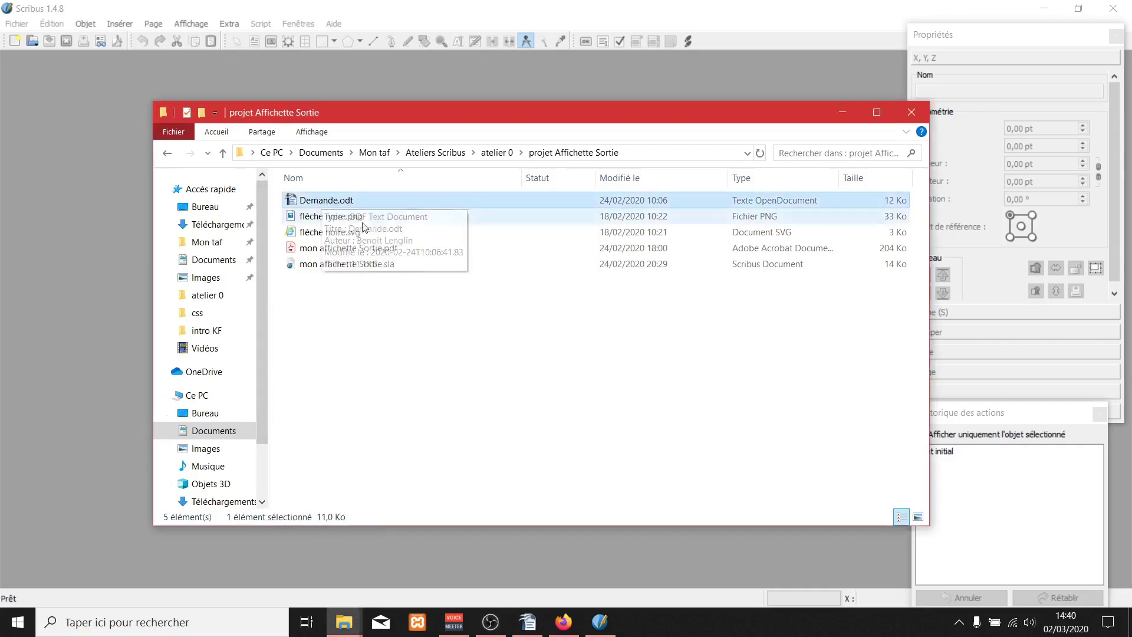
{"action": "left_click", "coordinate": [338, 218]}
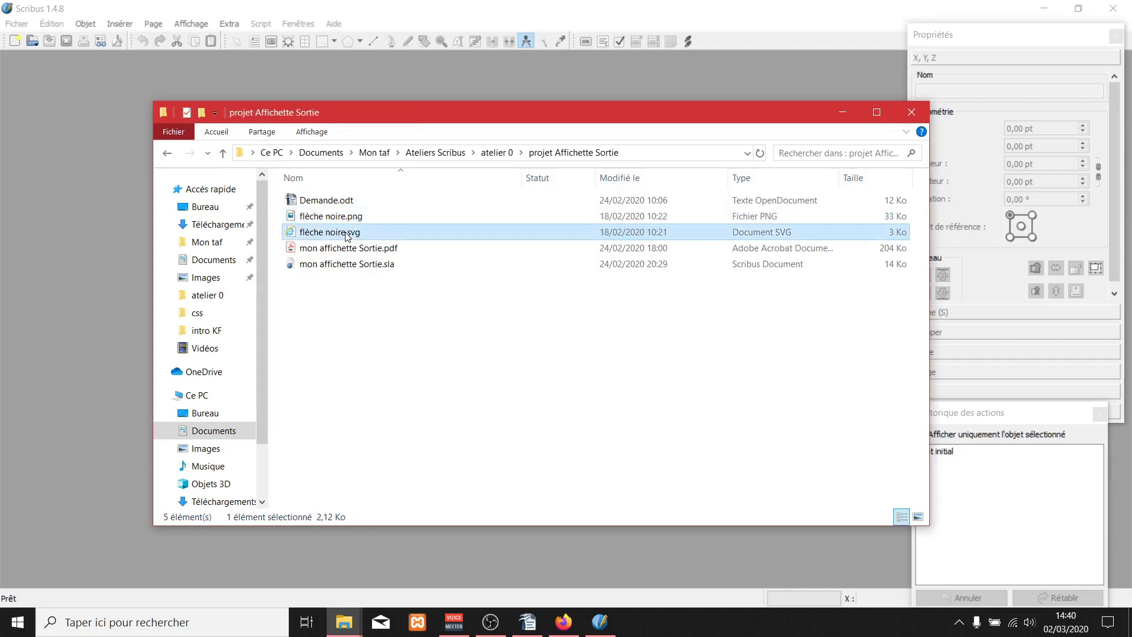
{"action": "left_click", "coordinate": [347, 233]}
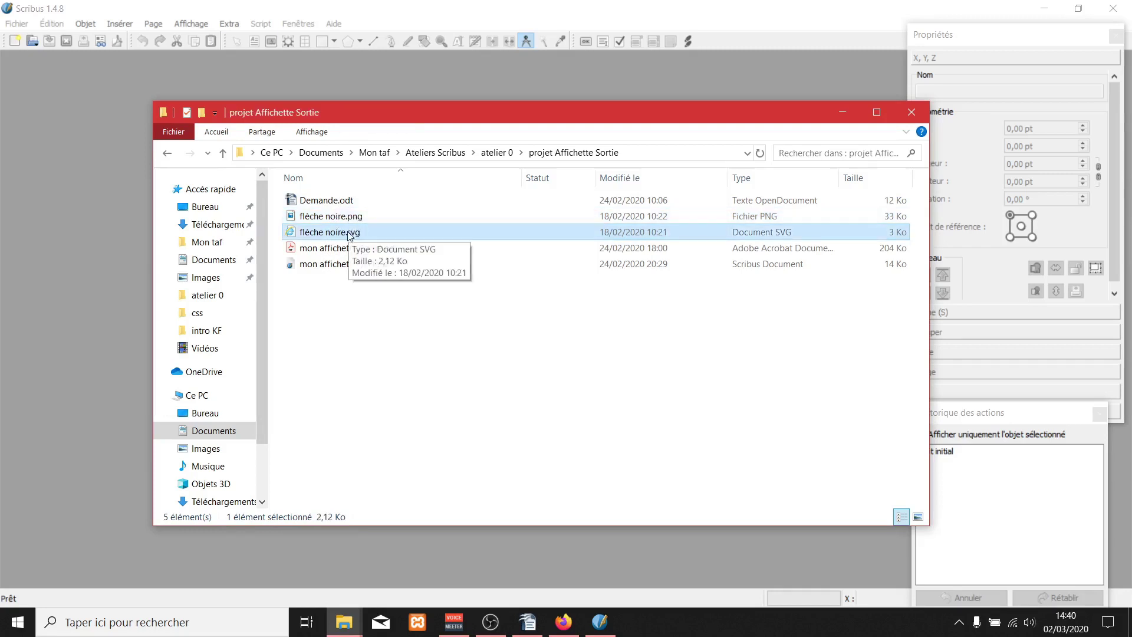
{"action": "left_click", "coordinate": [341, 252]}
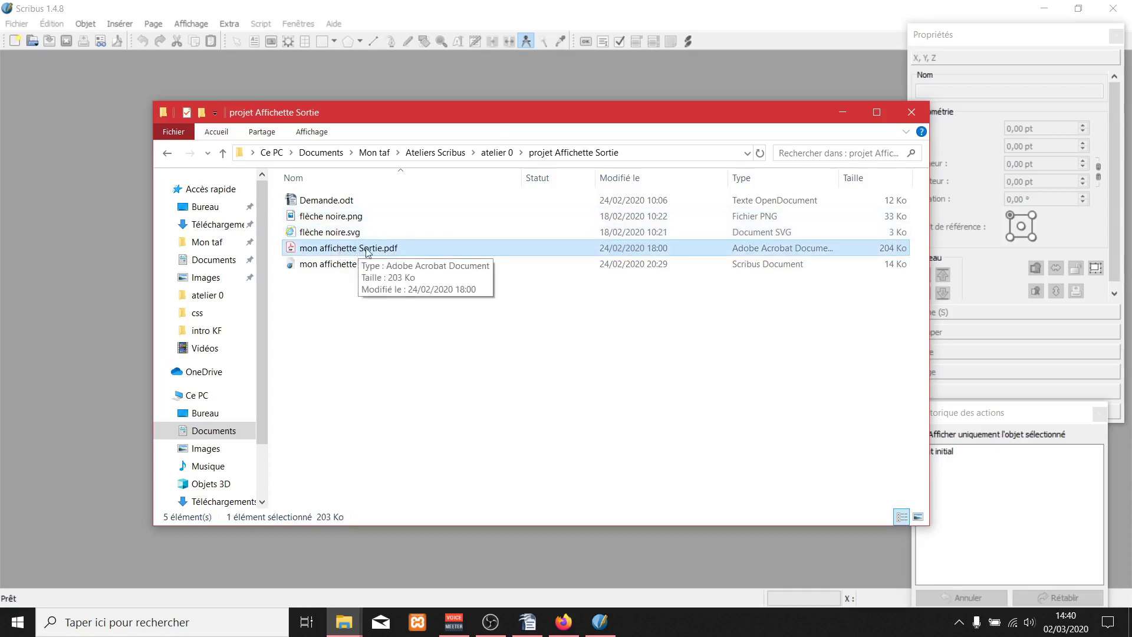
{"action": "left_click", "coordinate": [352, 266]}
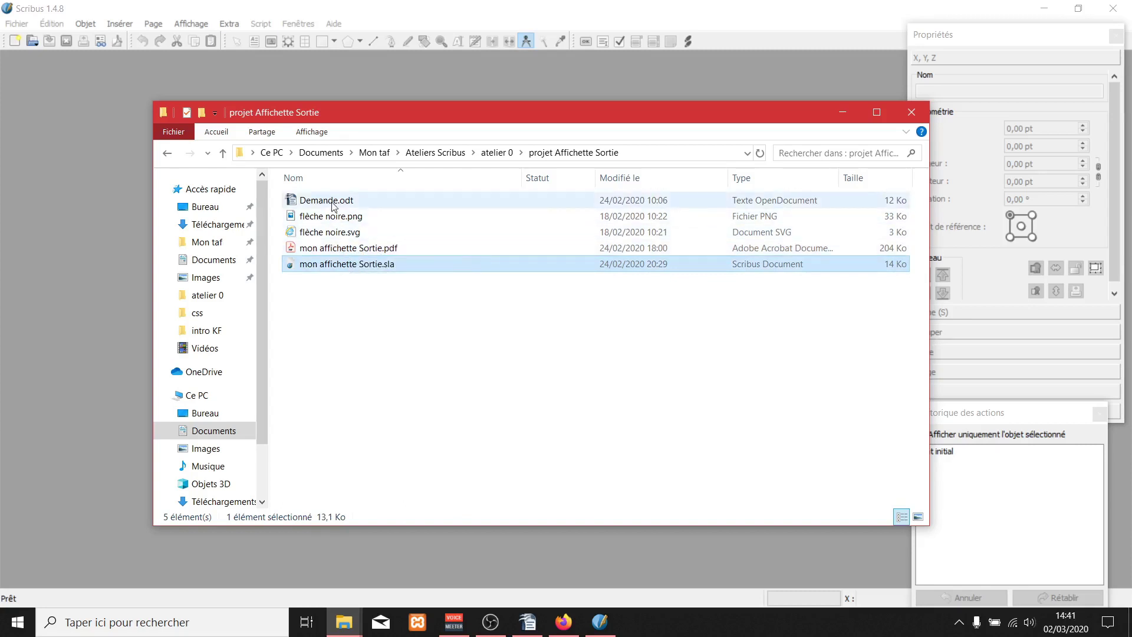
Step: Open Demande.odt in OpenOffice Writer, read the poster request, and minimise the document window
{"action": "double_click", "coordinate": [311, 203]}
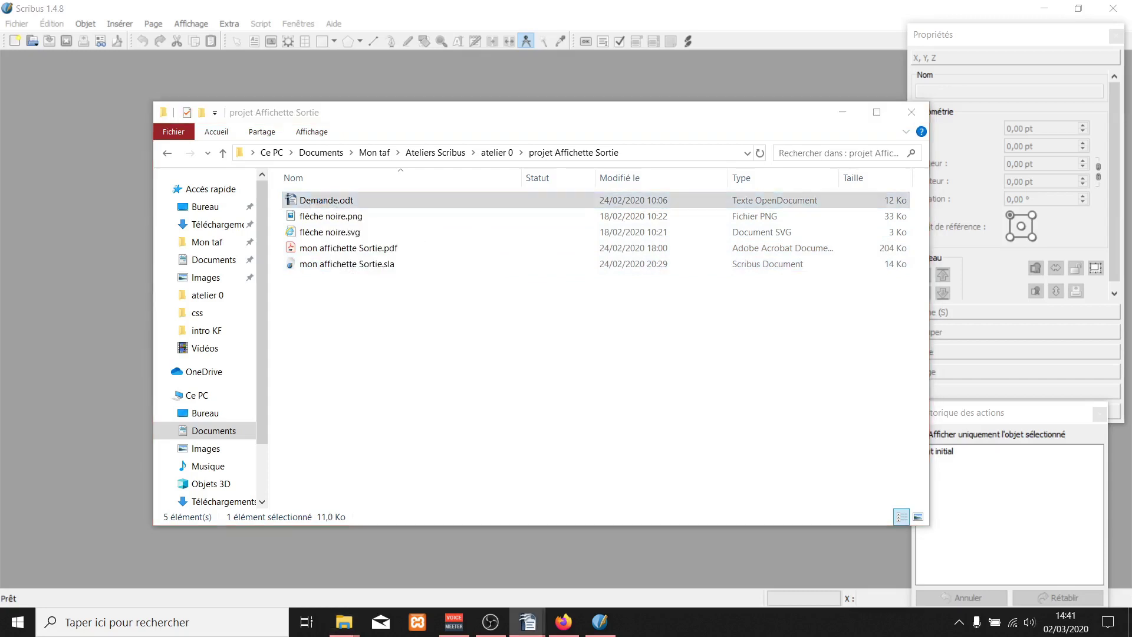
{"action": "left_click_drag", "start_coordinate": [296, 117], "coordinate": [684, 18]}
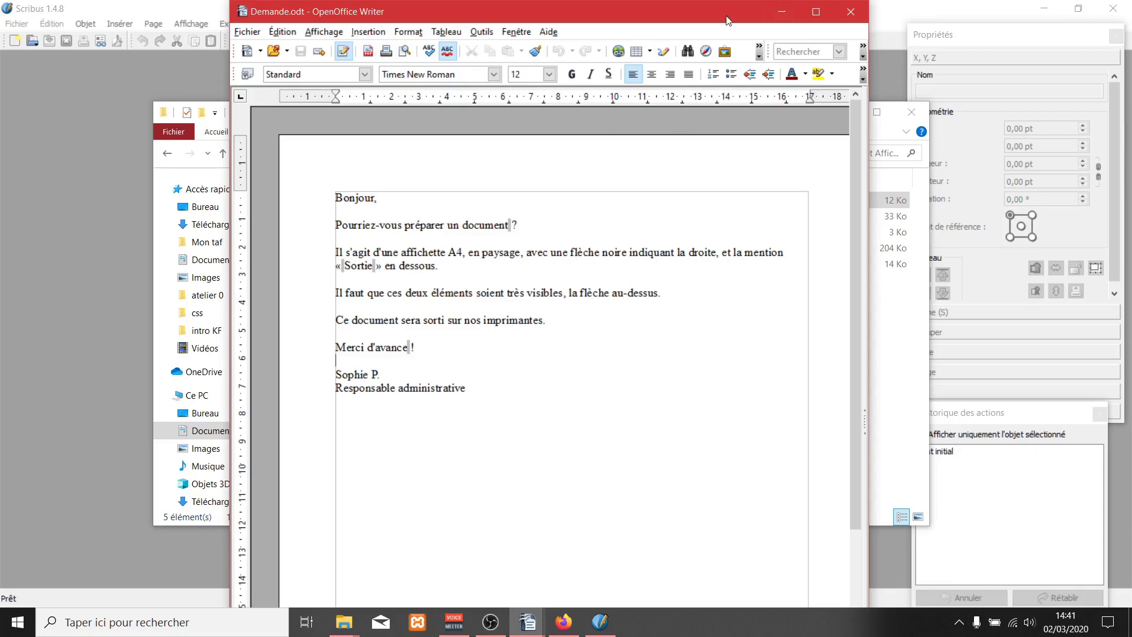
{"action": "left_click", "coordinate": [782, 12]}
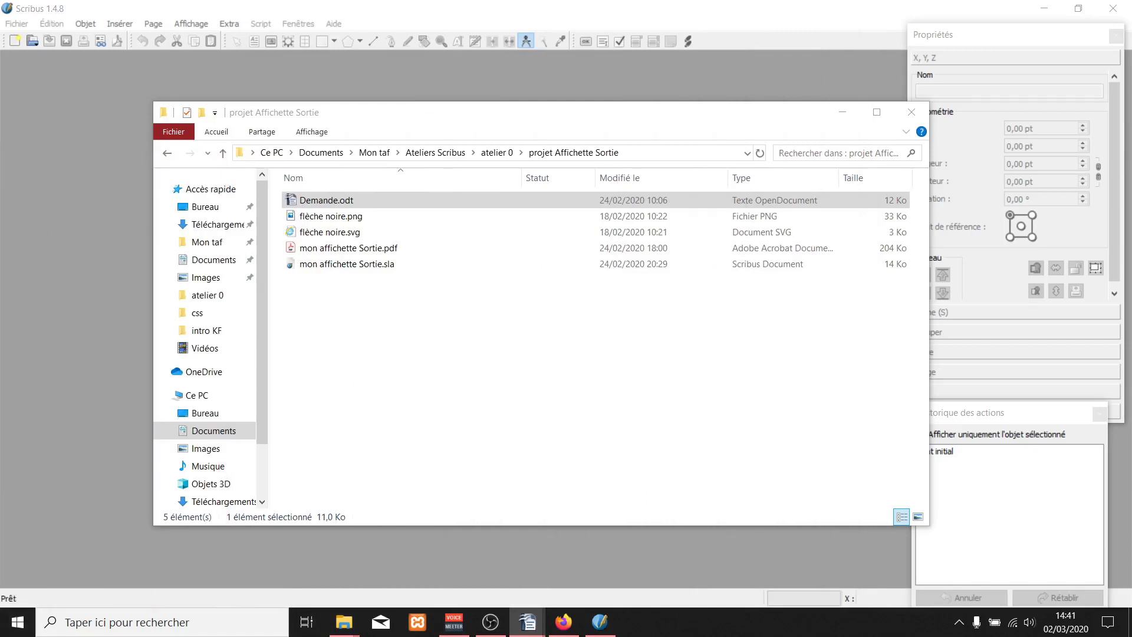
Step: Switch to Scribus and set up a new single-page A4 document in landscape (Paysage) orientation with centimetres as the default unit
{"action": "left_click", "coordinate": [98, 206]}
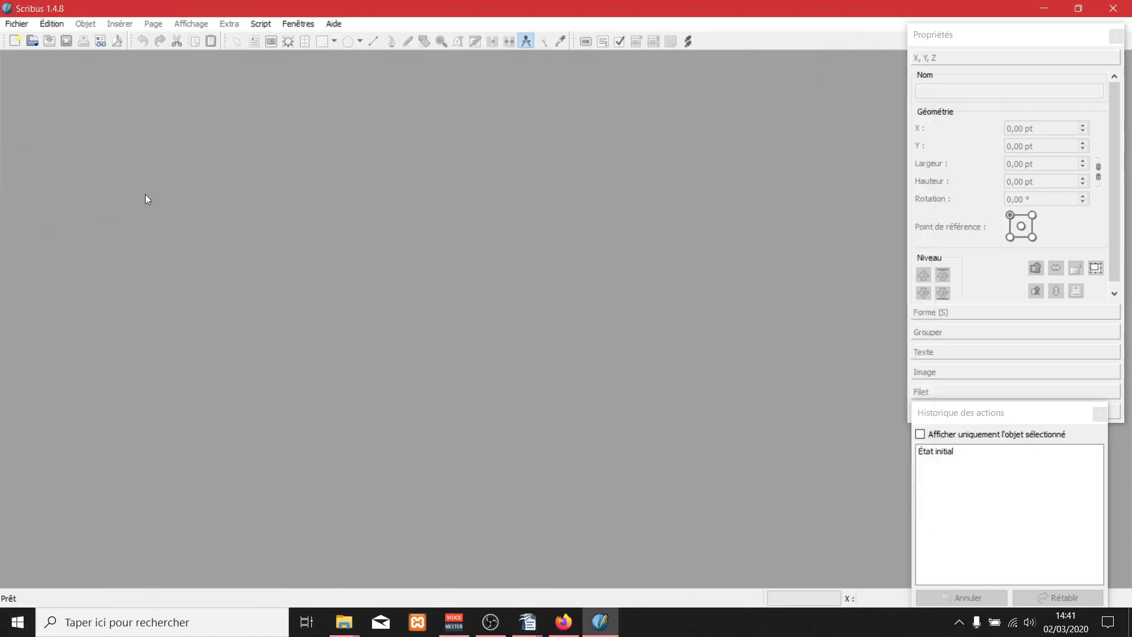
{"action": "left_click", "coordinate": [16, 24]}
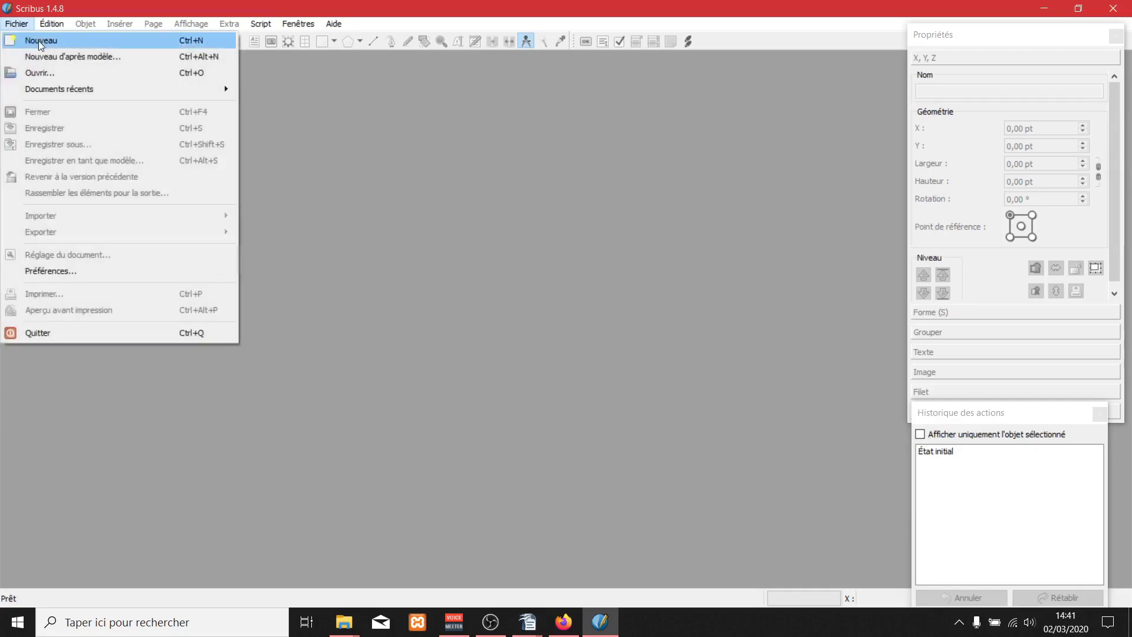
{"action": "left_click", "coordinate": [38, 41]}
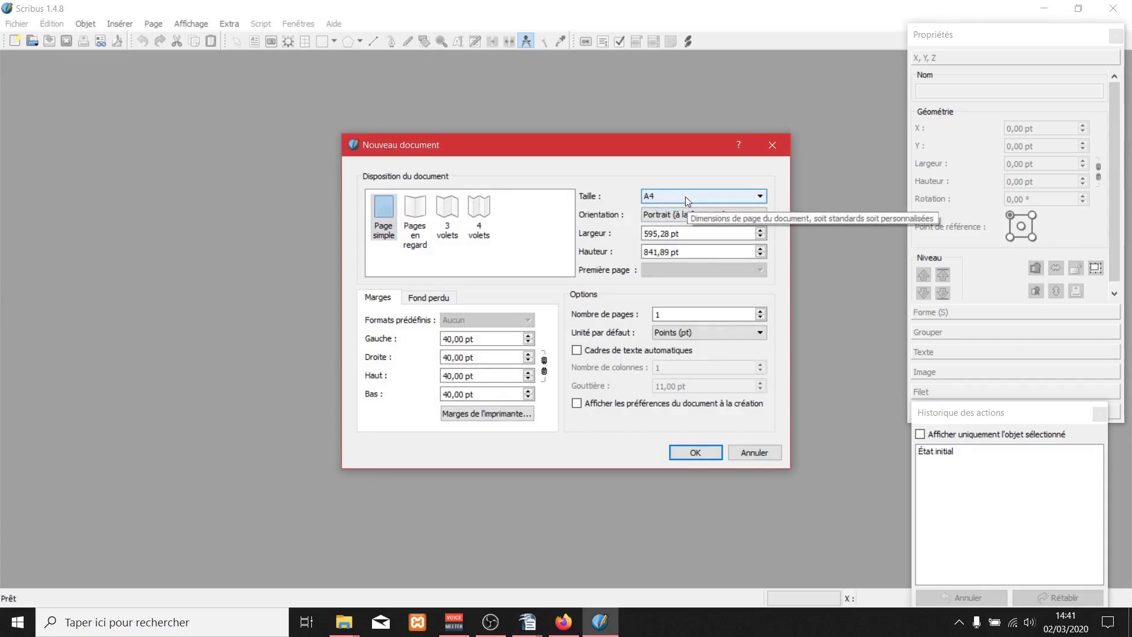
{"action": "left_click", "coordinate": [693, 214]}
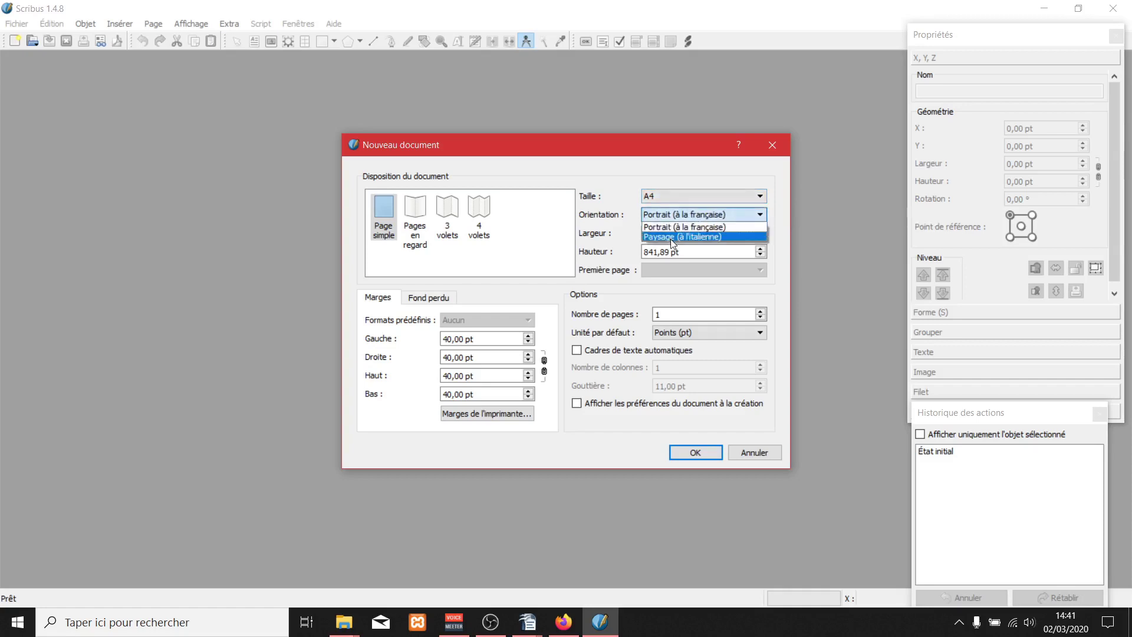
{"action": "left_click", "coordinate": [673, 235]}
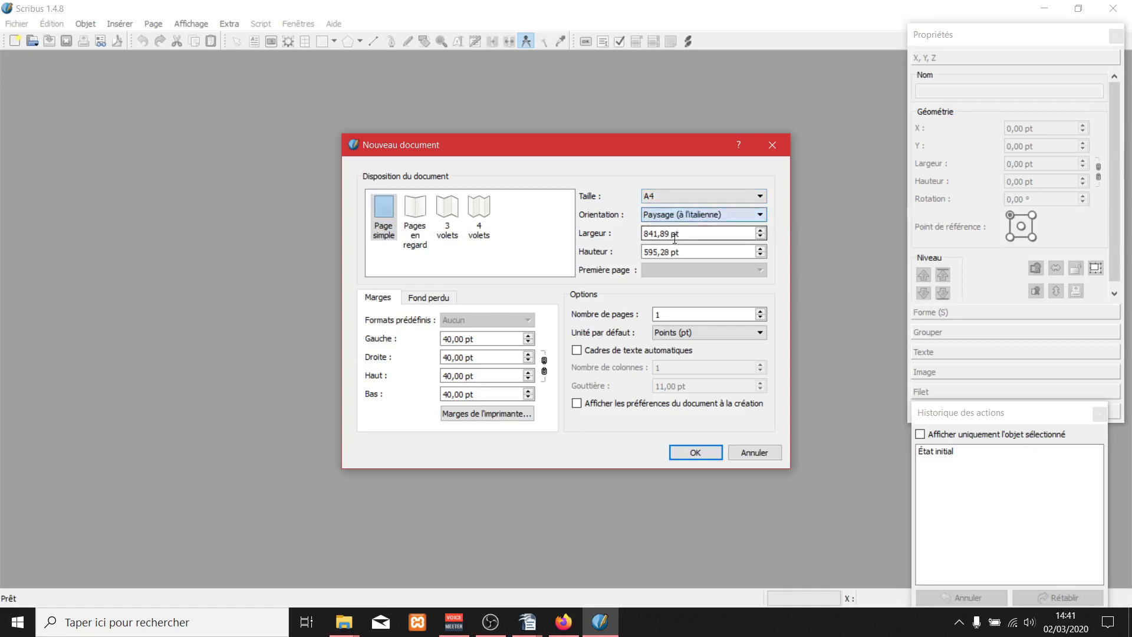
{"action": "left_click", "coordinate": [686, 334]}
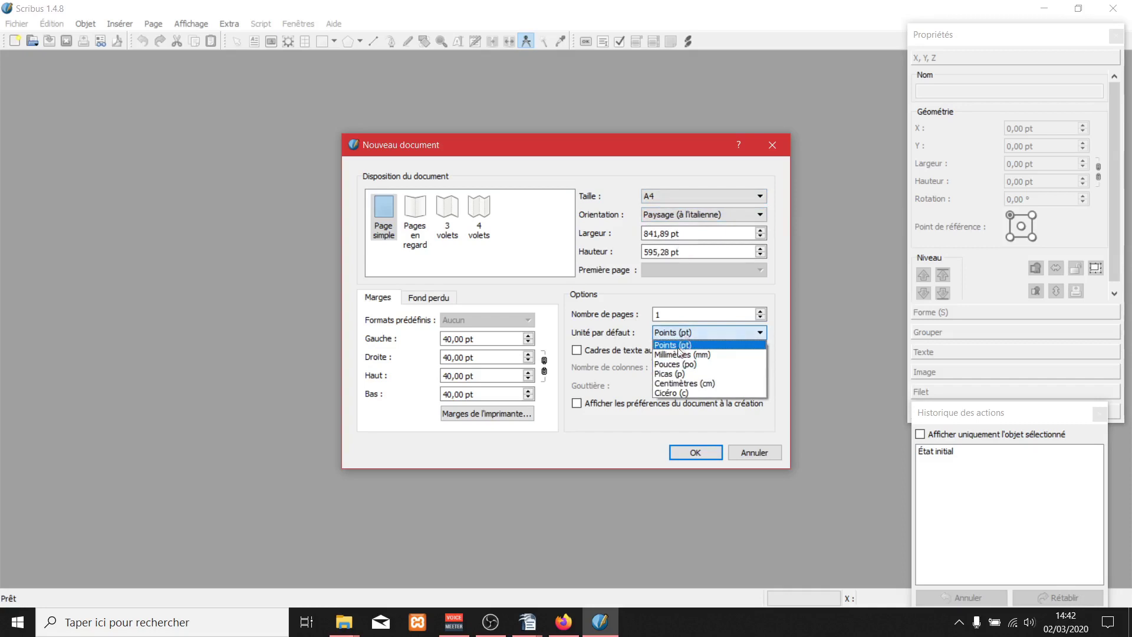
{"action": "left_click", "coordinate": [681, 383]}
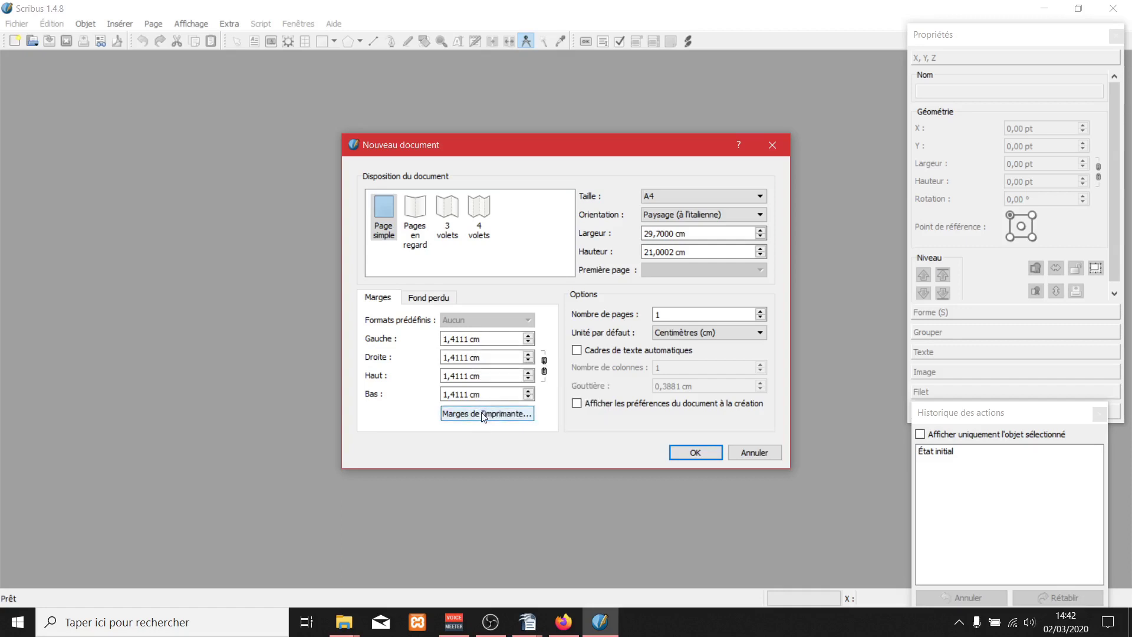
Step: Set the margins to the Canon MG5700 series Printer's minimums, check the bleed settings and create the document
{"action": "left_click", "coordinate": [482, 413]}
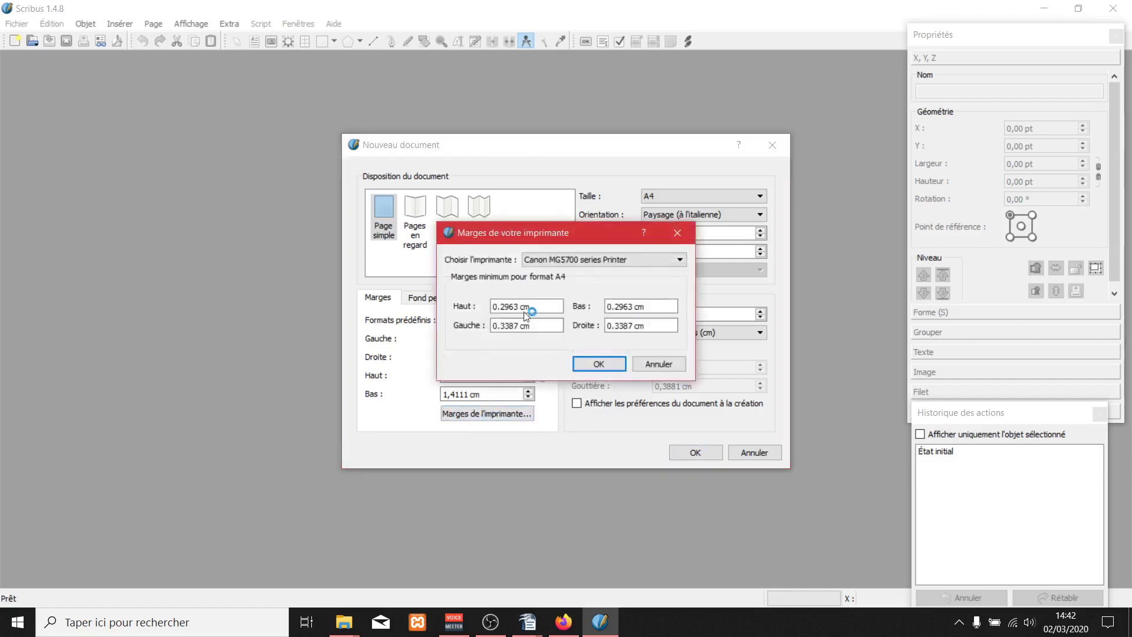
{"action": "left_click", "coordinate": [599, 364]}
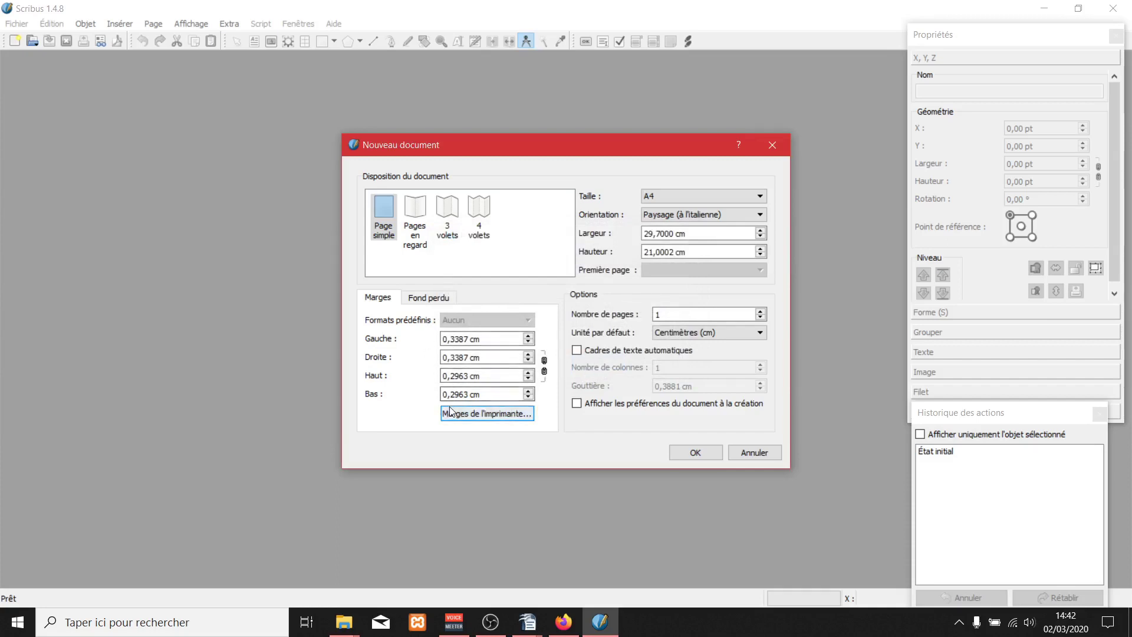
{"action": "left_click", "coordinate": [430, 298]}
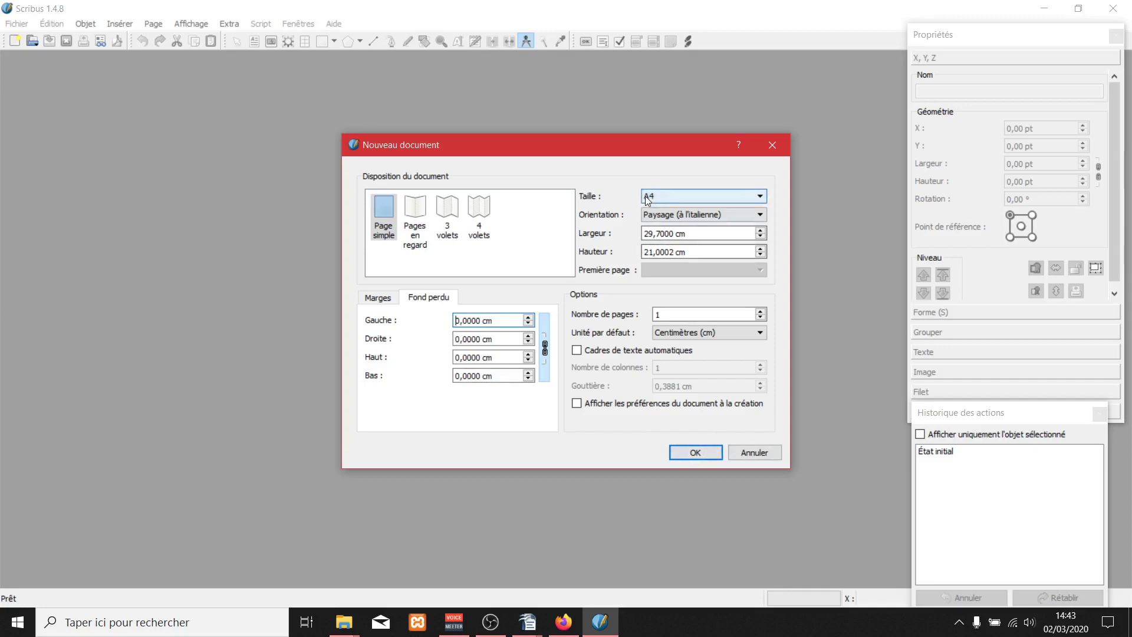
{"action": "left_click", "coordinate": [379, 296]}
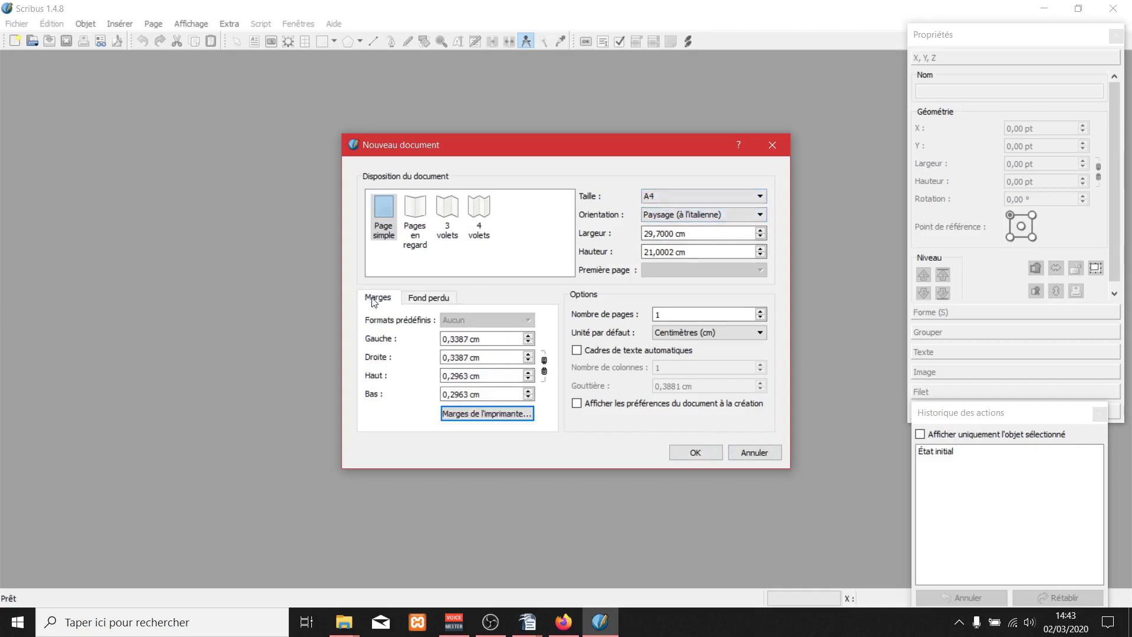
{"action": "left_click", "coordinate": [441, 299]}
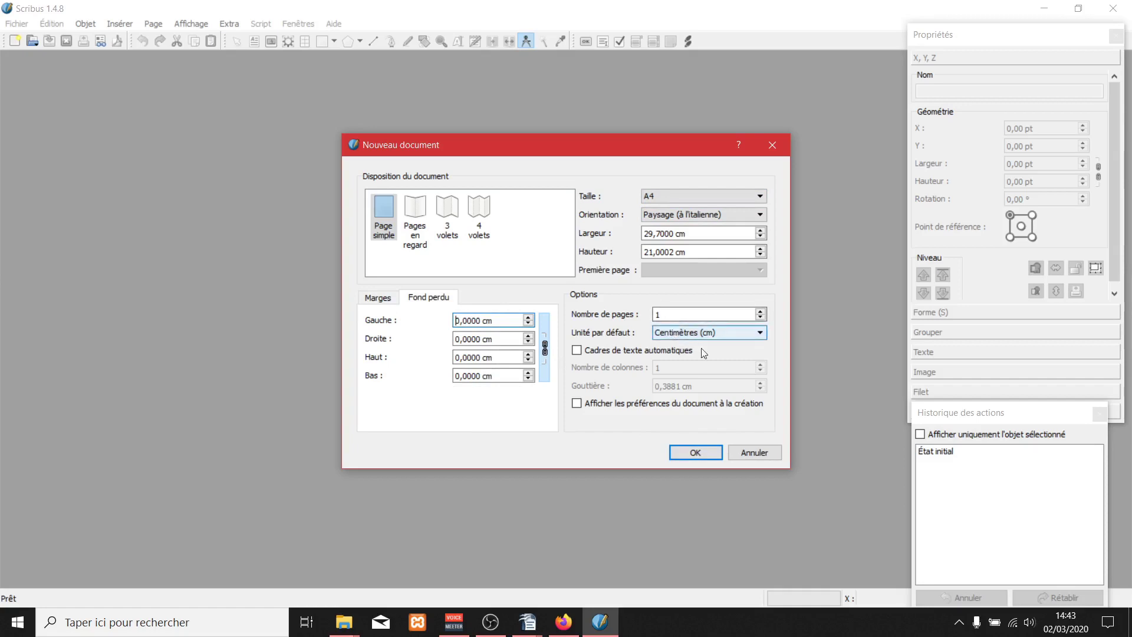
{"action": "left_click", "coordinate": [696, 453]}
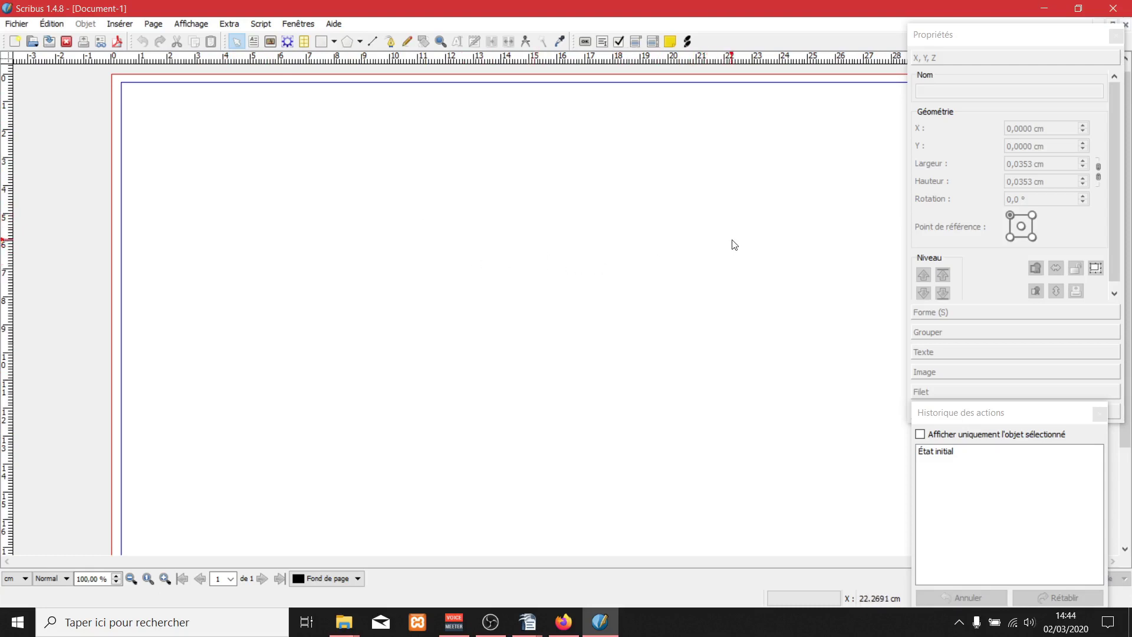
Step: Examine the blank page and its margin guides at several zoom levels, finishing with the whole page in view at 50 %
{"action": "scroll", "coordinate": [676, 250], "scroll_direction": "down", "scroll_amount": 2}
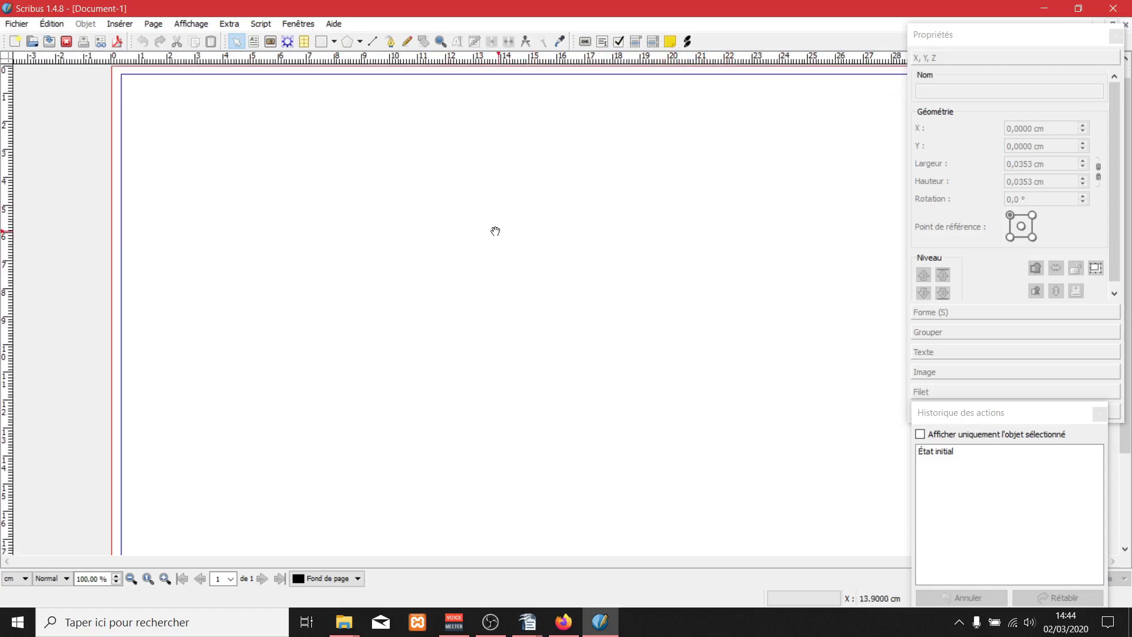
{"action": "scroll", "coordinate": [437, 255], "scroll_direction": "up", "scroll_amount": 3}
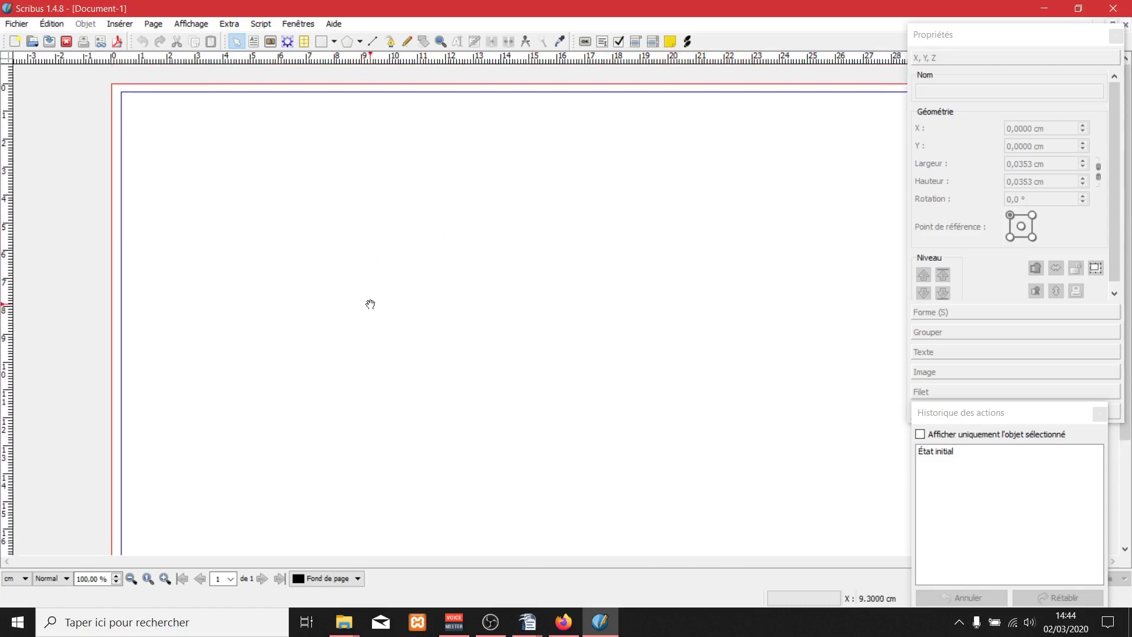
{"action": "scroll", "coordinate": [370, 304], "scroll_direction": "down", "scroll_amount": 5}
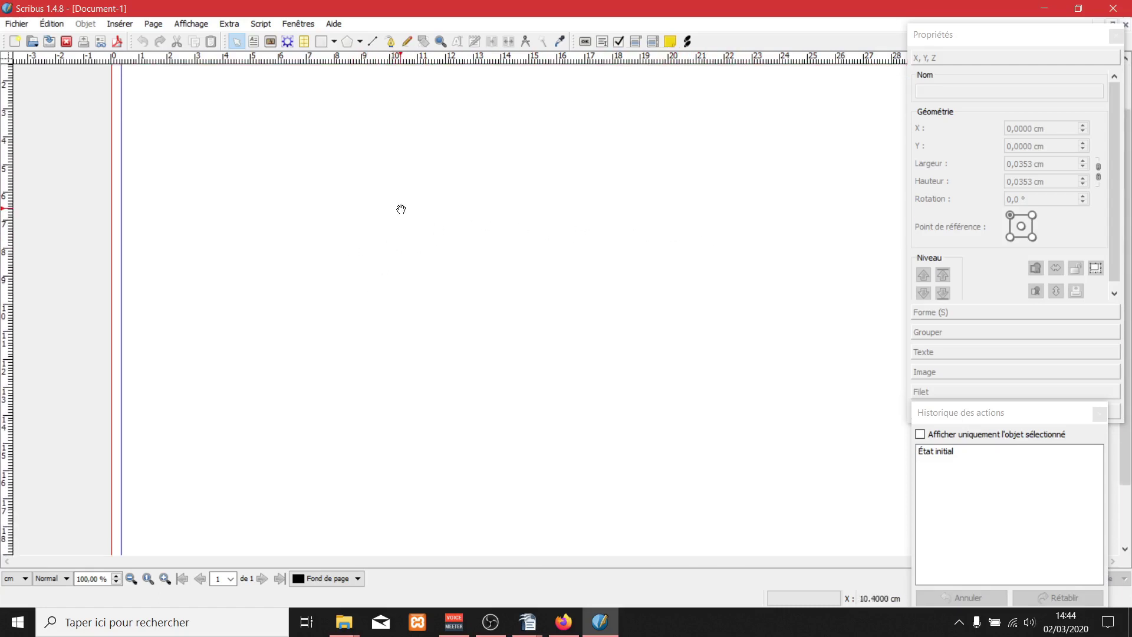
{"action": "left_click", "coordinate": [131, 579]}
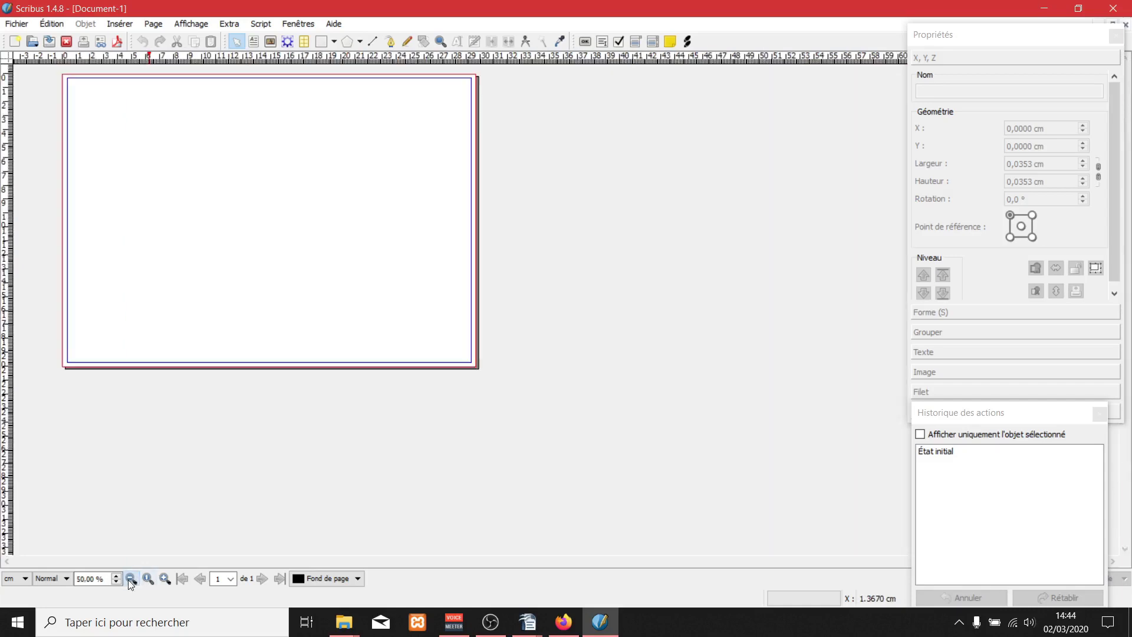
{"action": "left_click", "coordinate": [165, 579]}
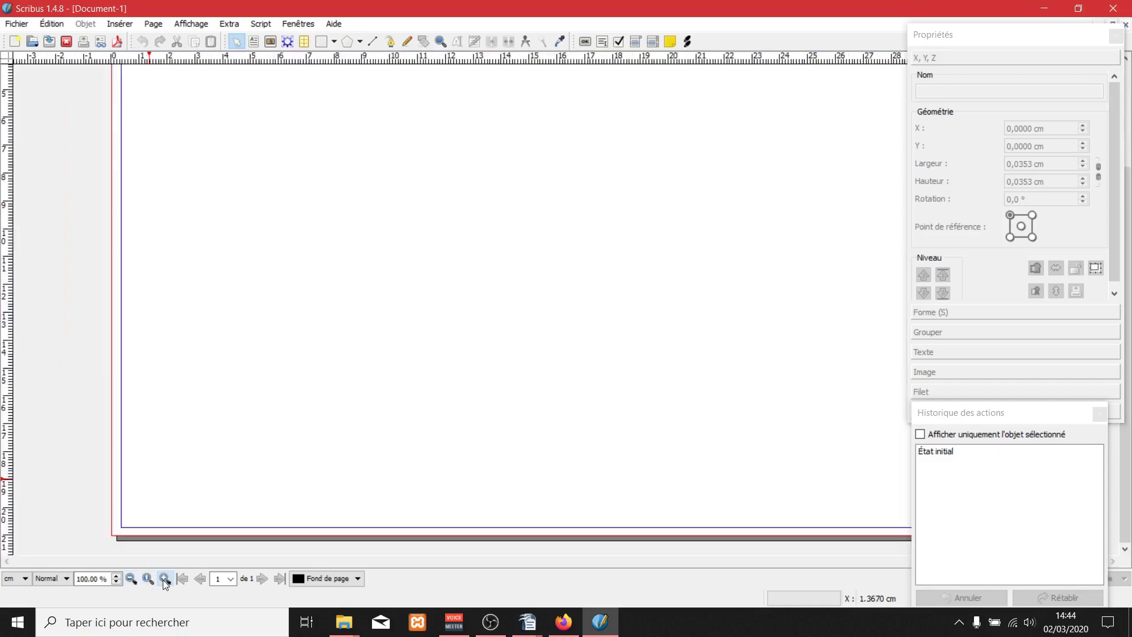
{"action": "left_click", "coordinate": [165, 578]}
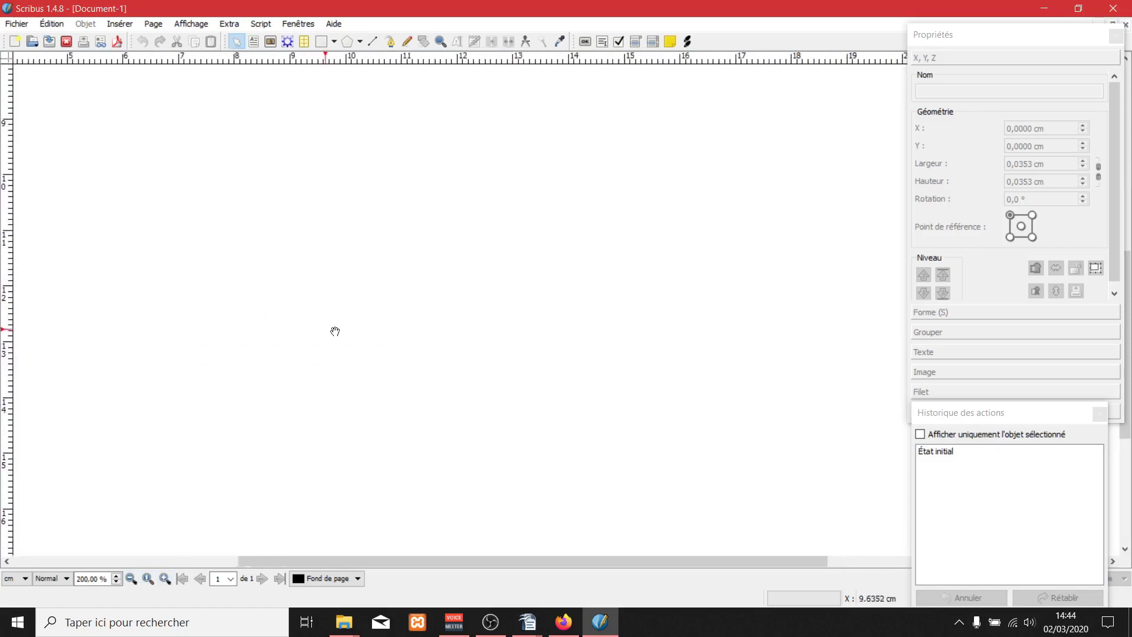
{"action": "left_click_drag", "start_coordinate": [335, 332], "coordinate": [316, 101]}
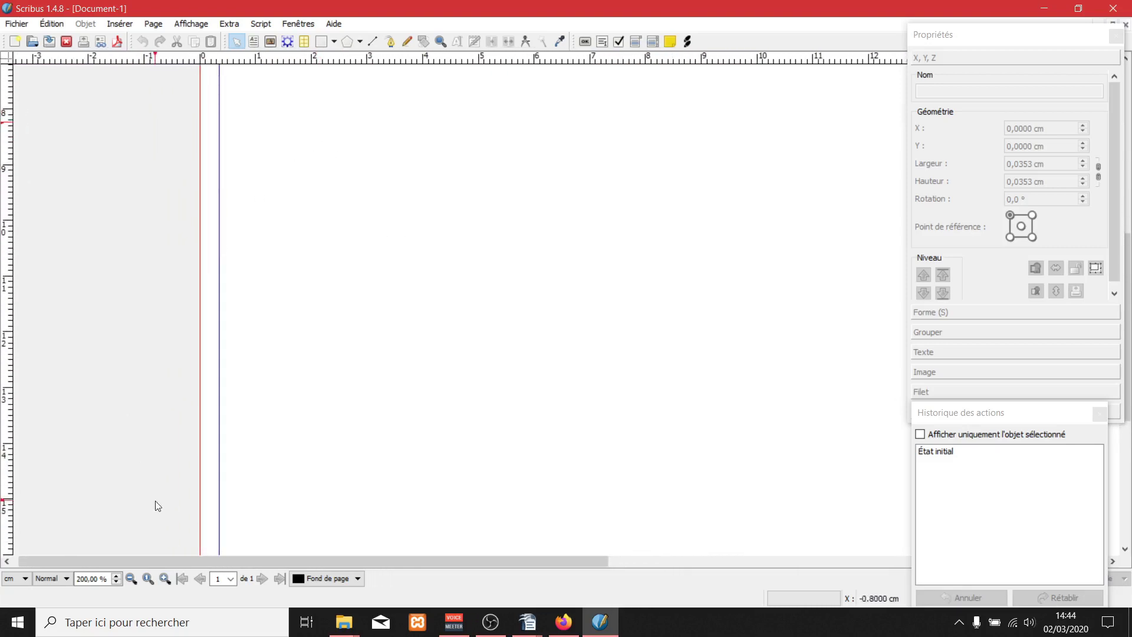
{"action": "left_click", "coordinate": [132, 578]}
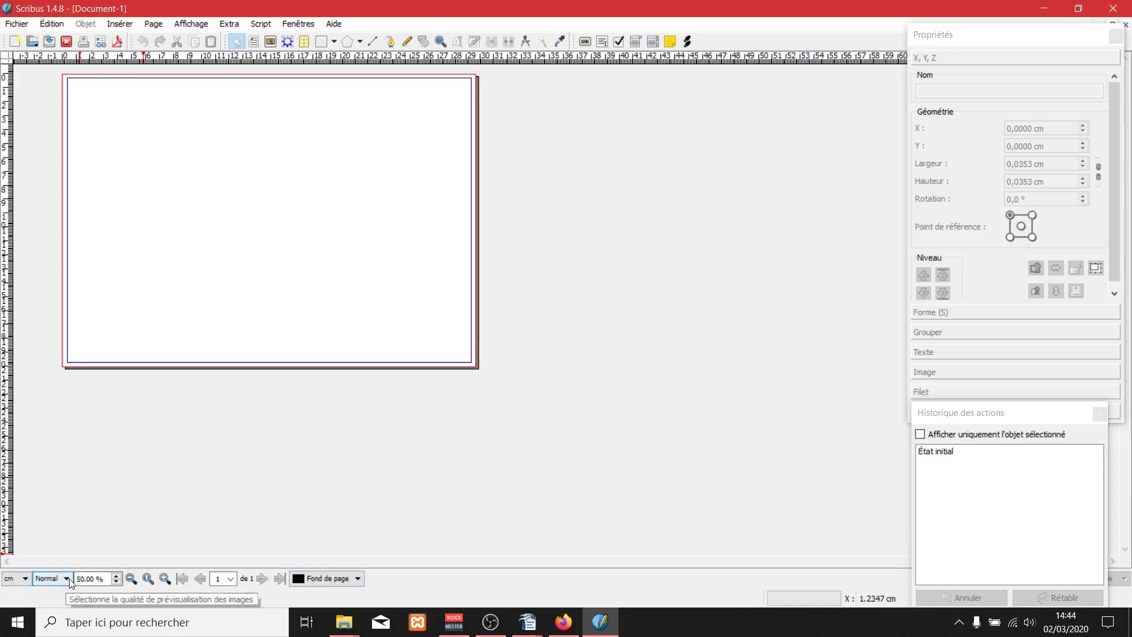
{"action": "left_click", "coordinate": [117, 576]}
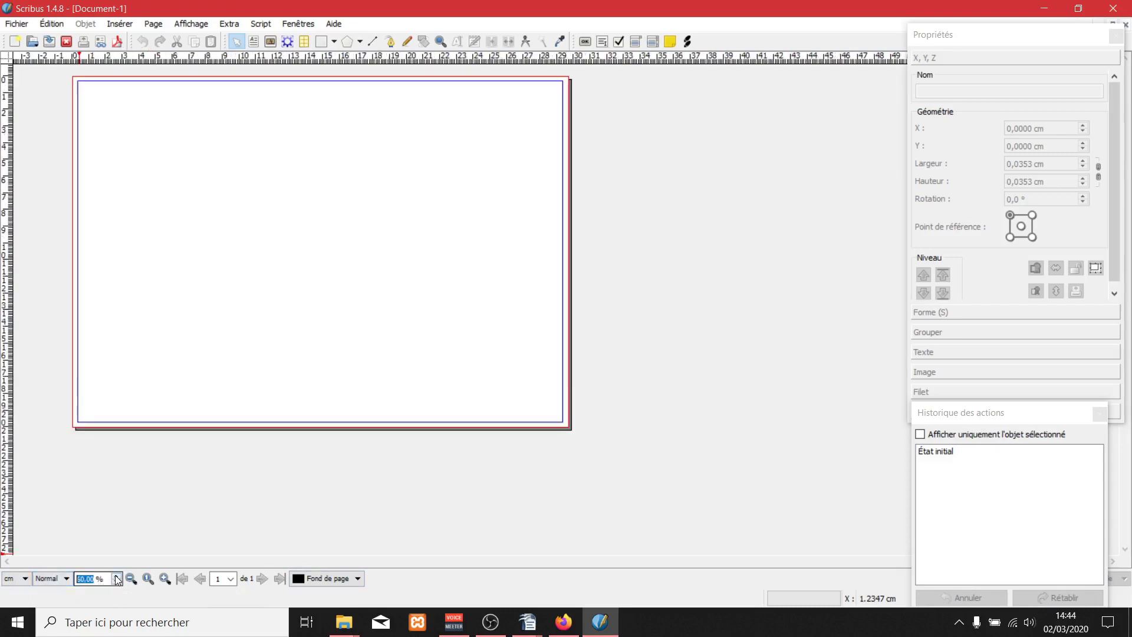
{"action": "left_click", "coordinate": [117, 576]}
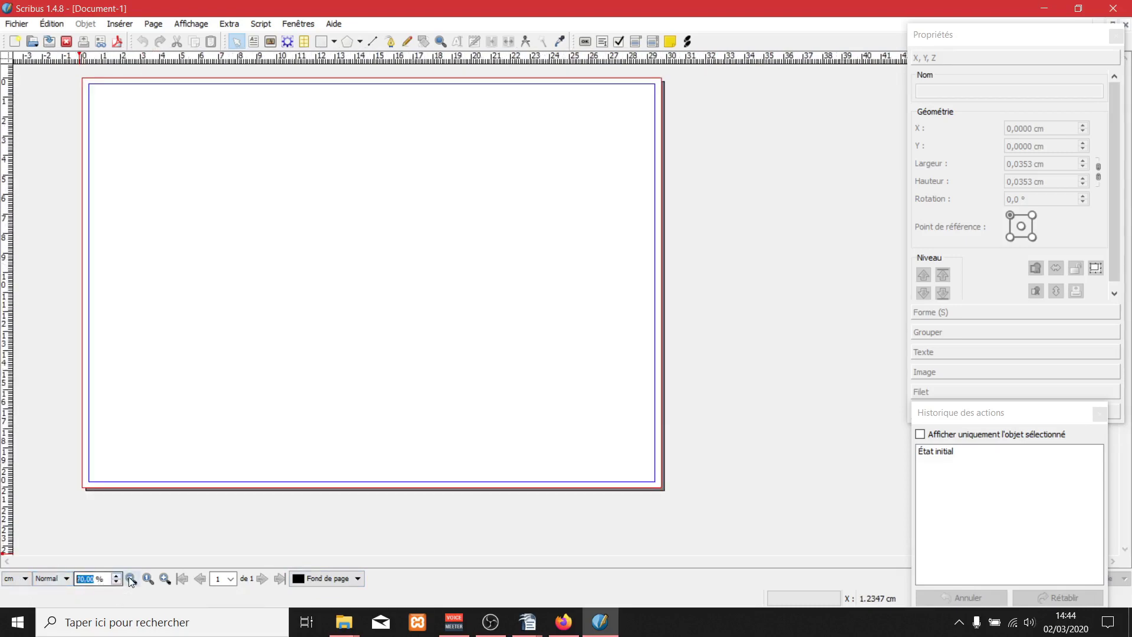
{"action": "left_click", "coordinate": [131, 578]}
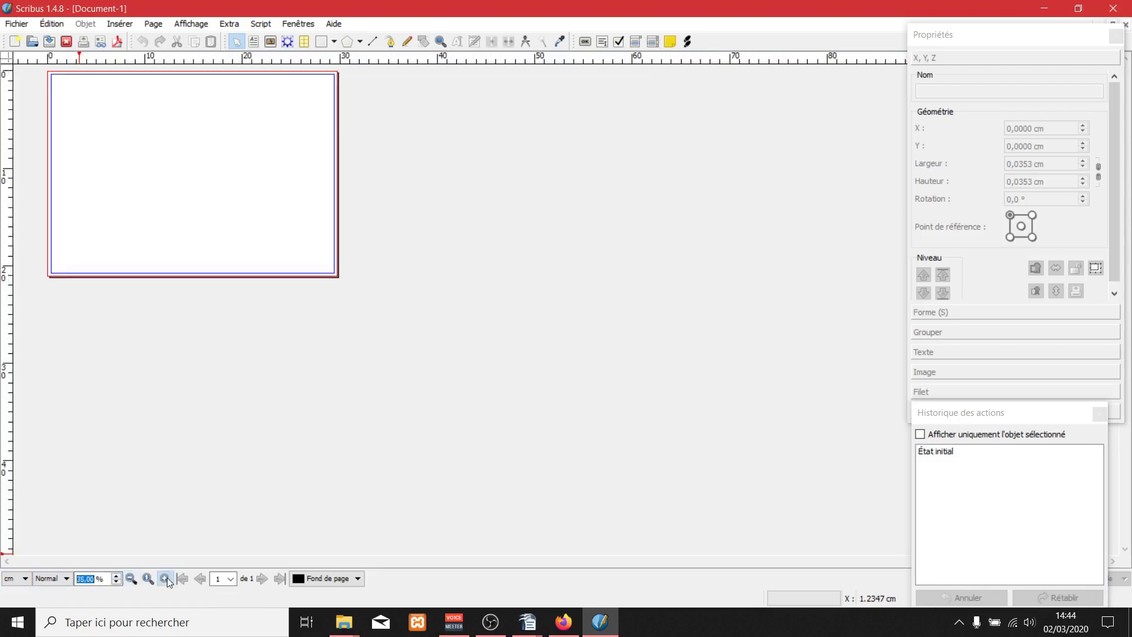
{"action": "left_click", "coordinate": [166, 578]}
{"action": "left_click", "coordinate": [131, 578]}
{"action": "left_click", "coordinate": [164, 580]}
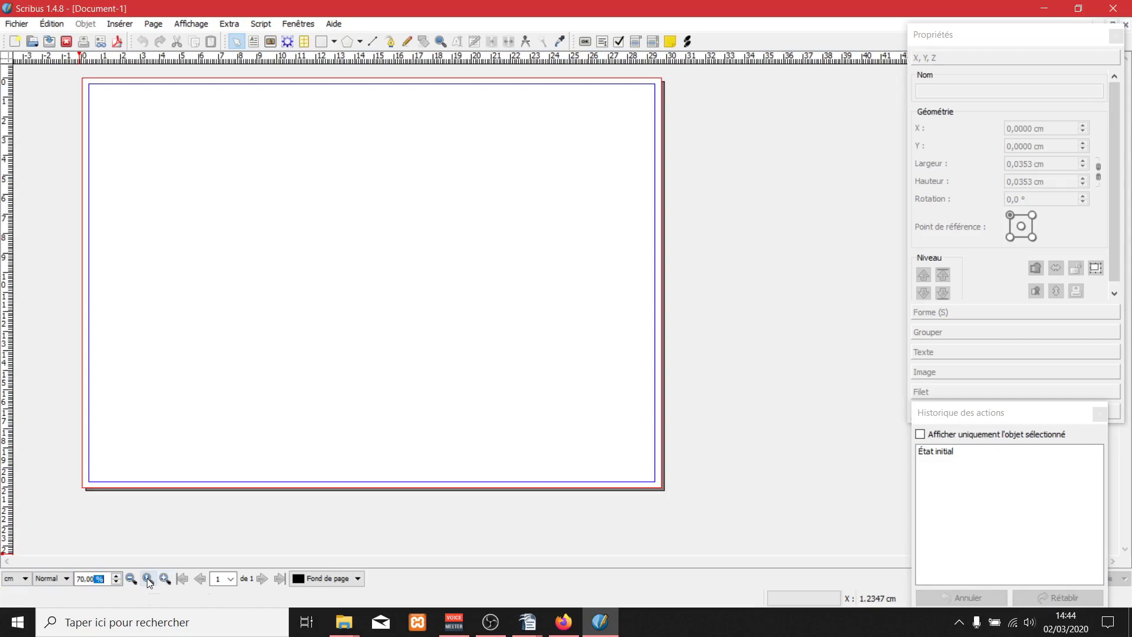
{"action": "left_click", "coordinate": [148, 578]}
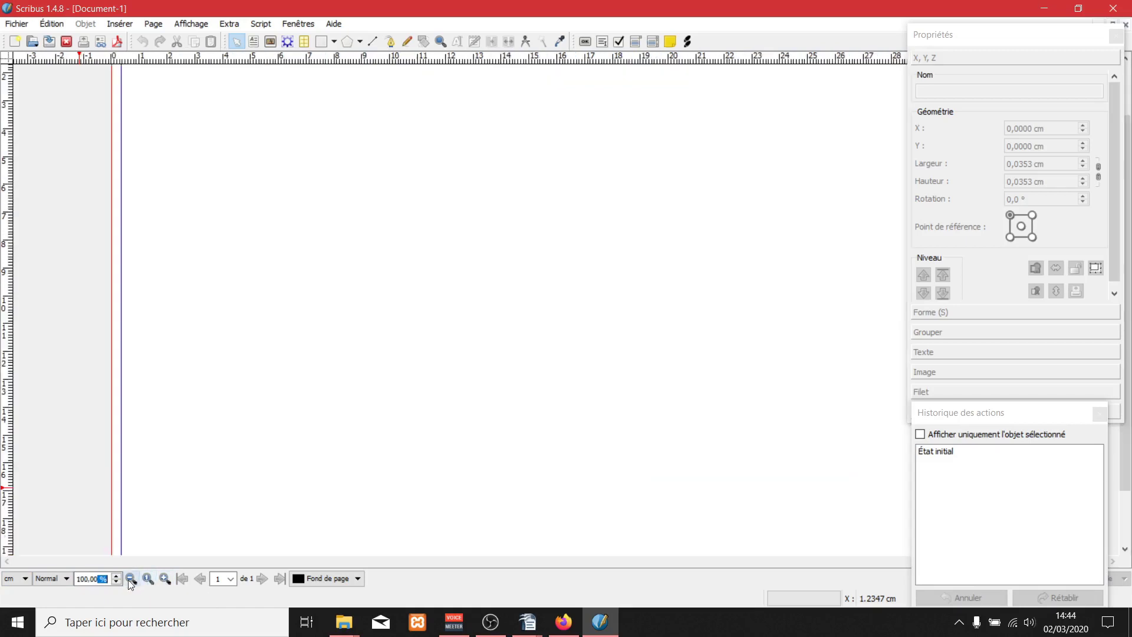
{"action": "left_click", "coordinate": [130, 578]}
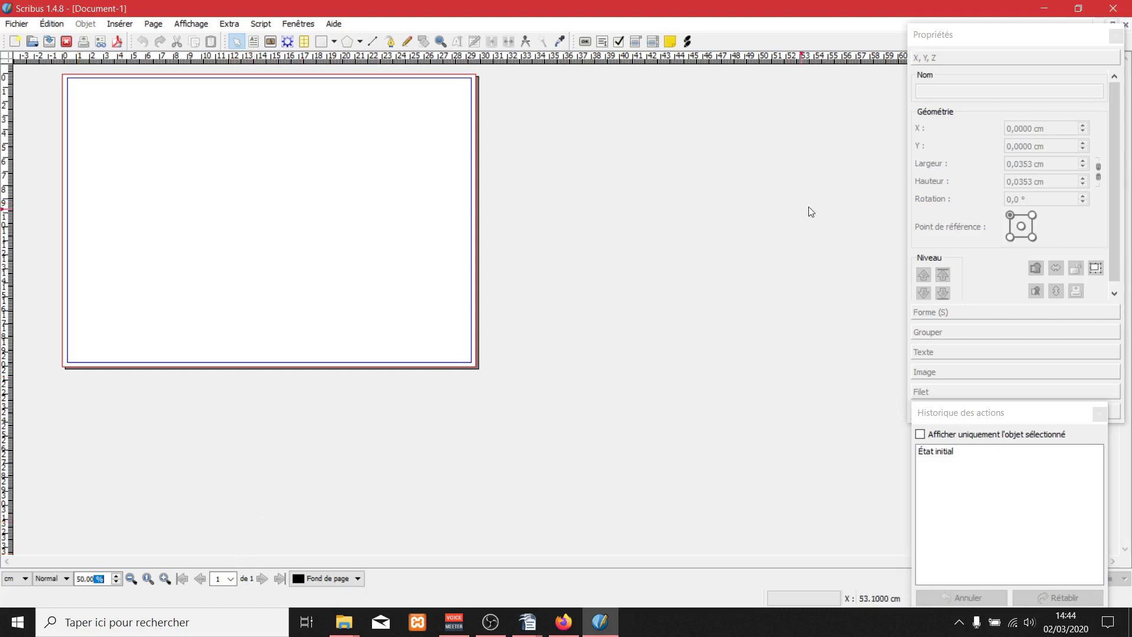
Step: Reposition the Propriétés and Historique des actions palettes so that they sit one above the other without overlapping
{"action": "left_click_drag", "start_coordinate": [962, 41], "coordinate": [945, 33]}
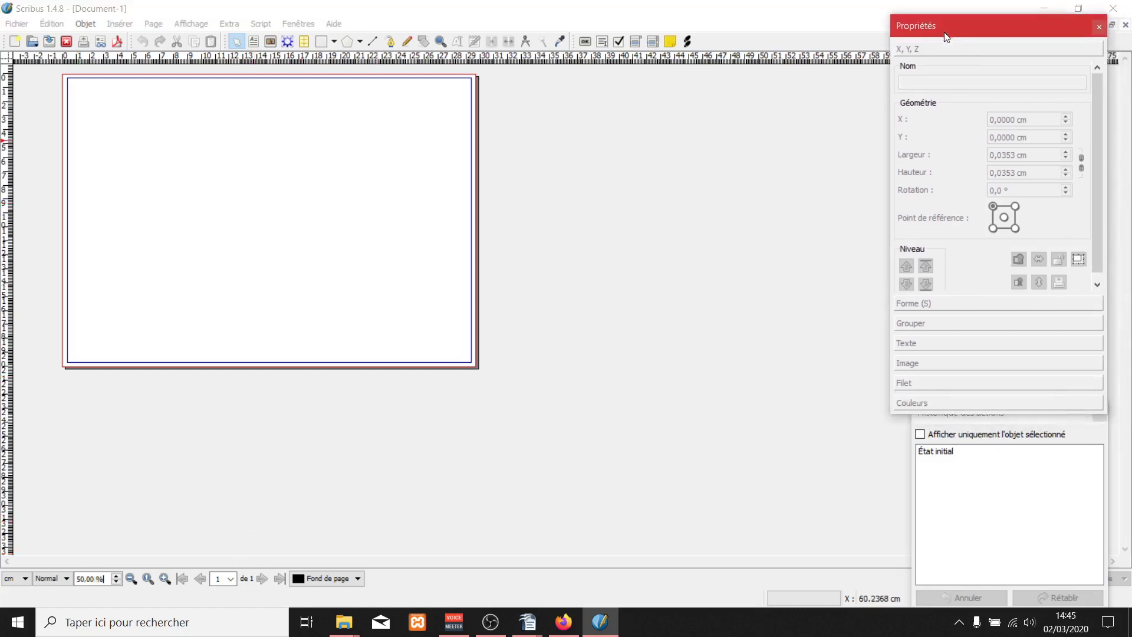
{"action": "left_click", "coordinate": [982, 474]}
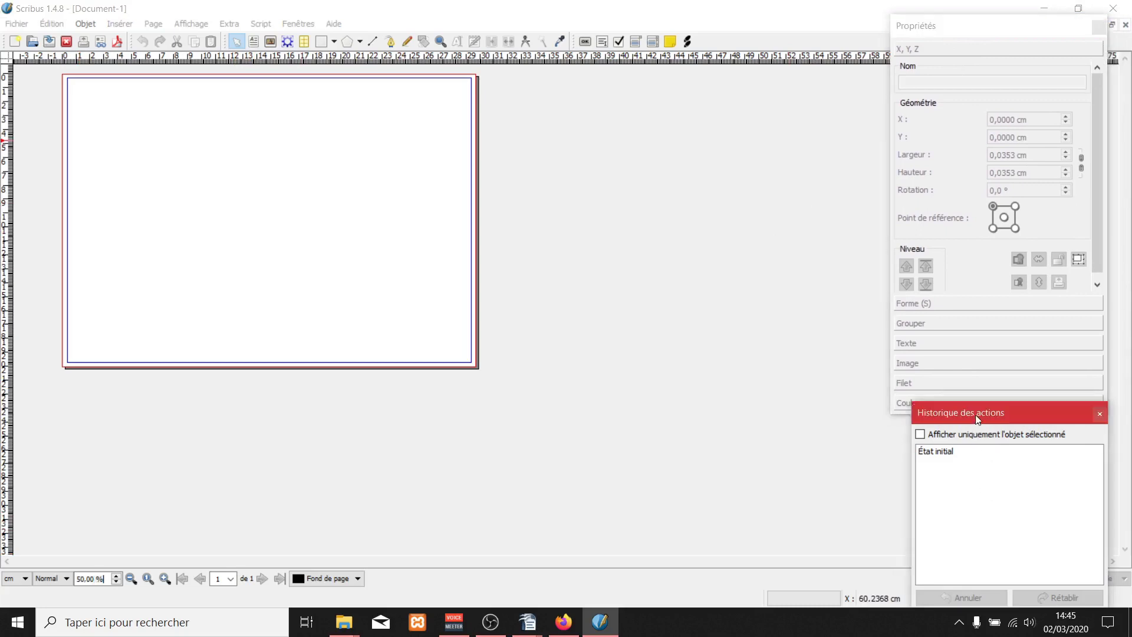
{"action": "left_click_drag", "start_coordinate": [960, 412], "coordinate": [937, 426]}
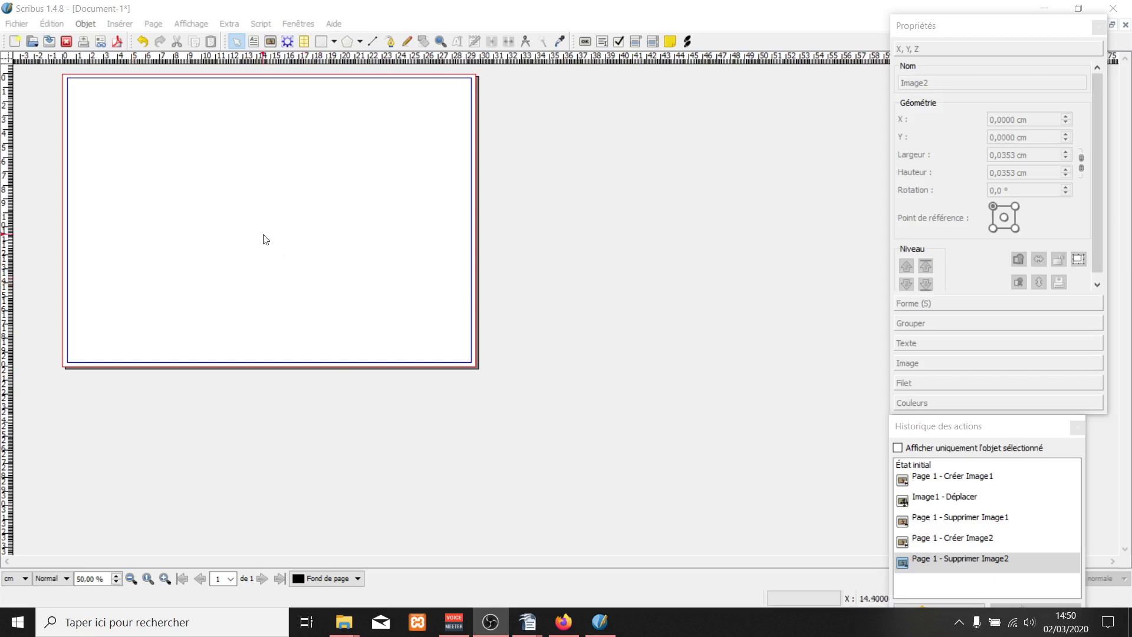
Step: Insert an image frame about 27.57 cm wide and 7.51 cm high across the upper part of the page, inside the margins
{"action": "left_click", "coordinate": [201, 140]}
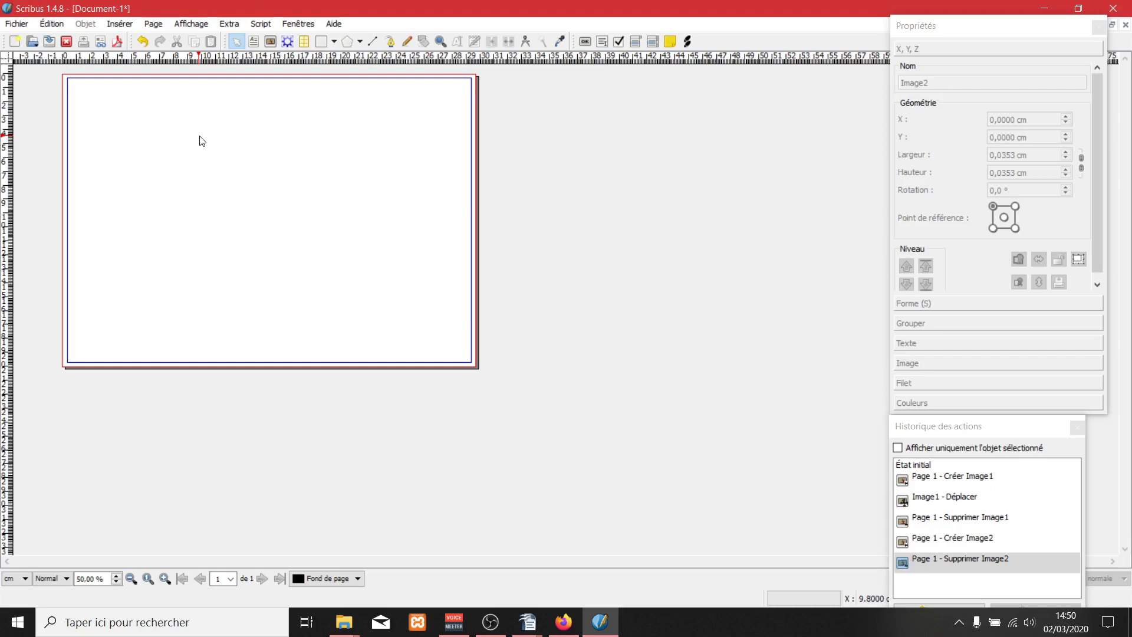
{"action": "left_click", "coordinate": [125, 27]}
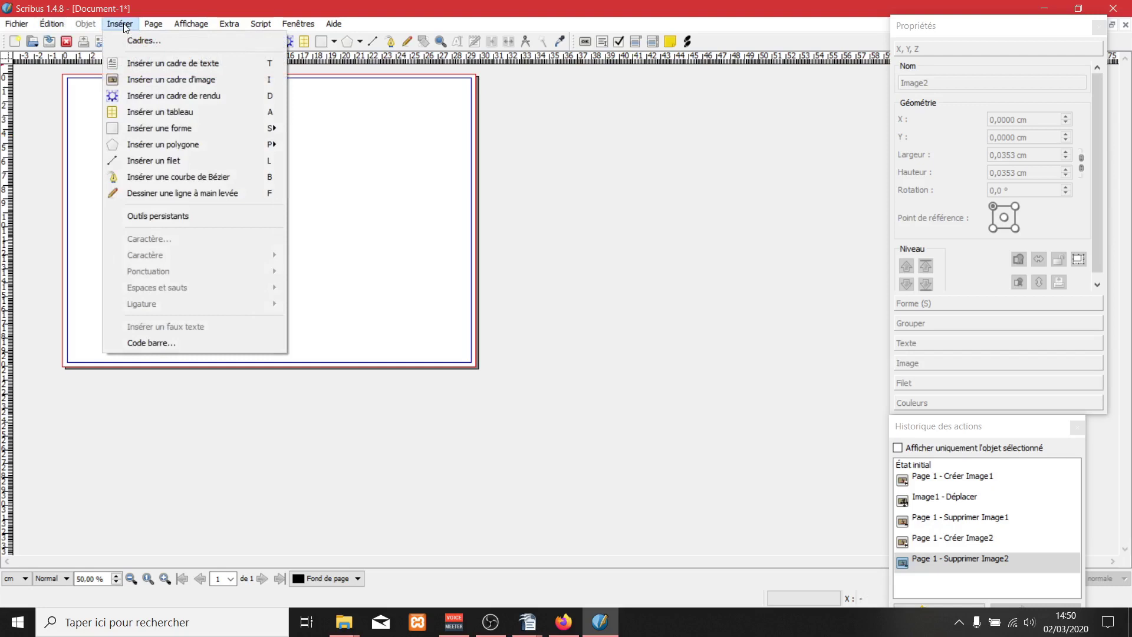
{"action": "left_click", "coordinate": [194, 80]}
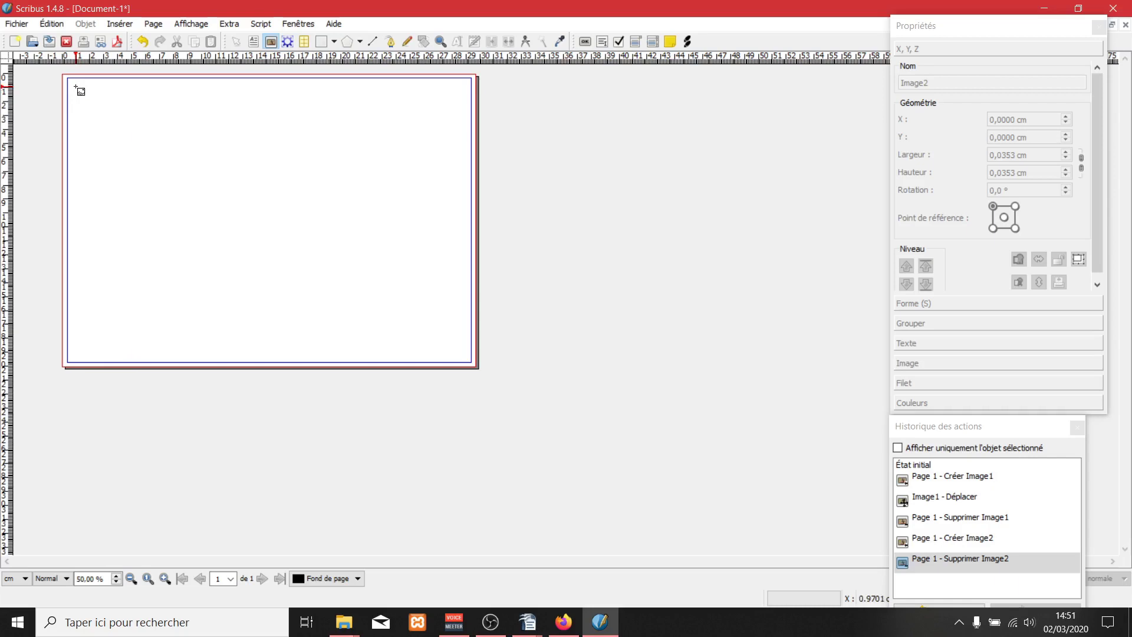
{"action": "left_click_drag", "start_coordinate": [75, 87], "coordinate": [460, 193]}
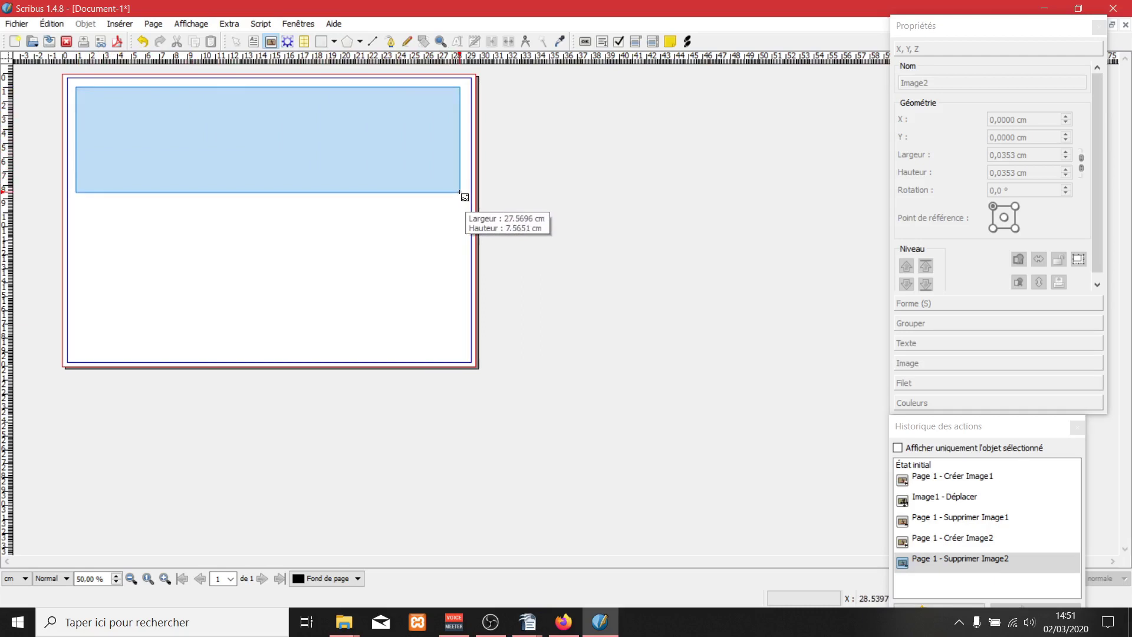
{"action": "left_click_drag", "start_coordinate": [460, 192], "coordinate": [459, 189]}
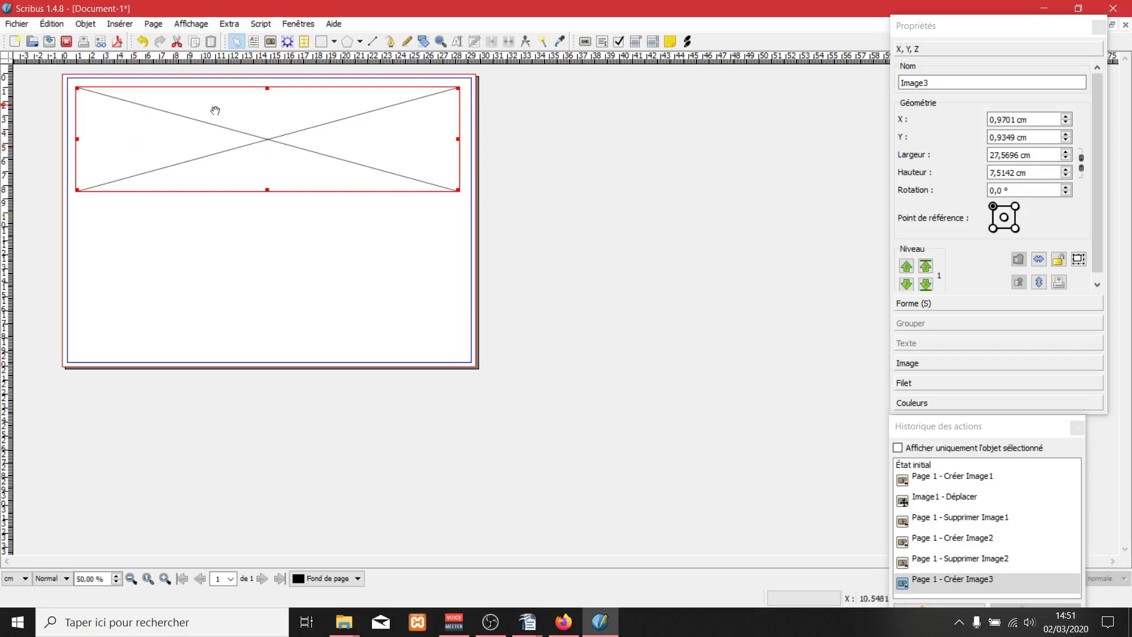
Step: Import the image flèche noire.png from the projet Affichette Sortie folder into the image frame
{"action": "left_click", "coordinate": [213, 245]}
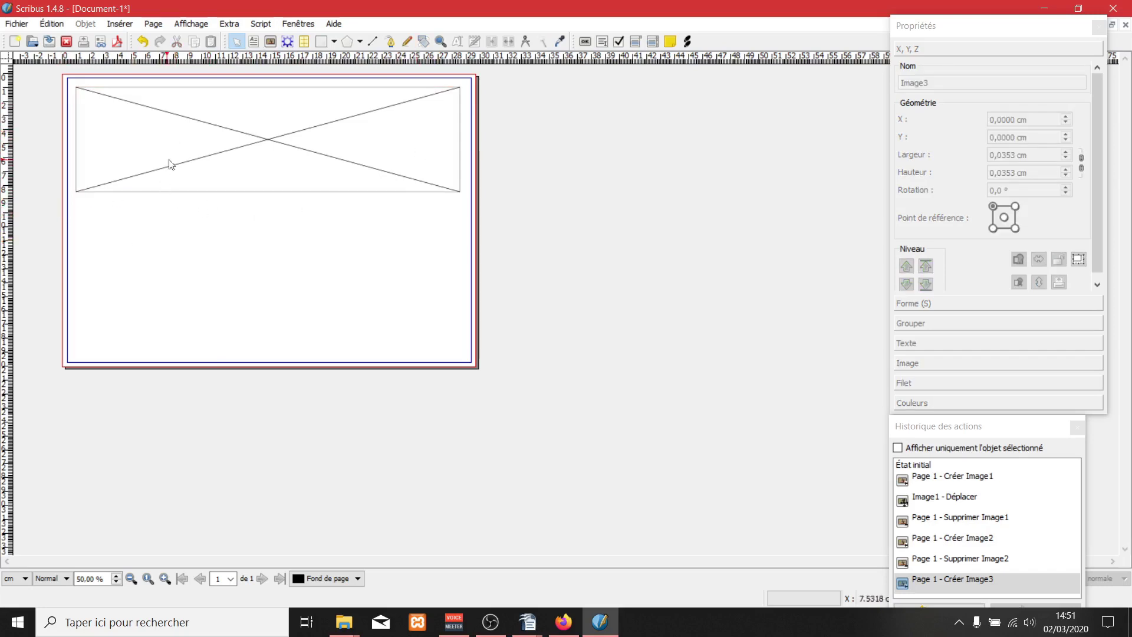
{"action": "left_click", "coordinate": [199, 154]}
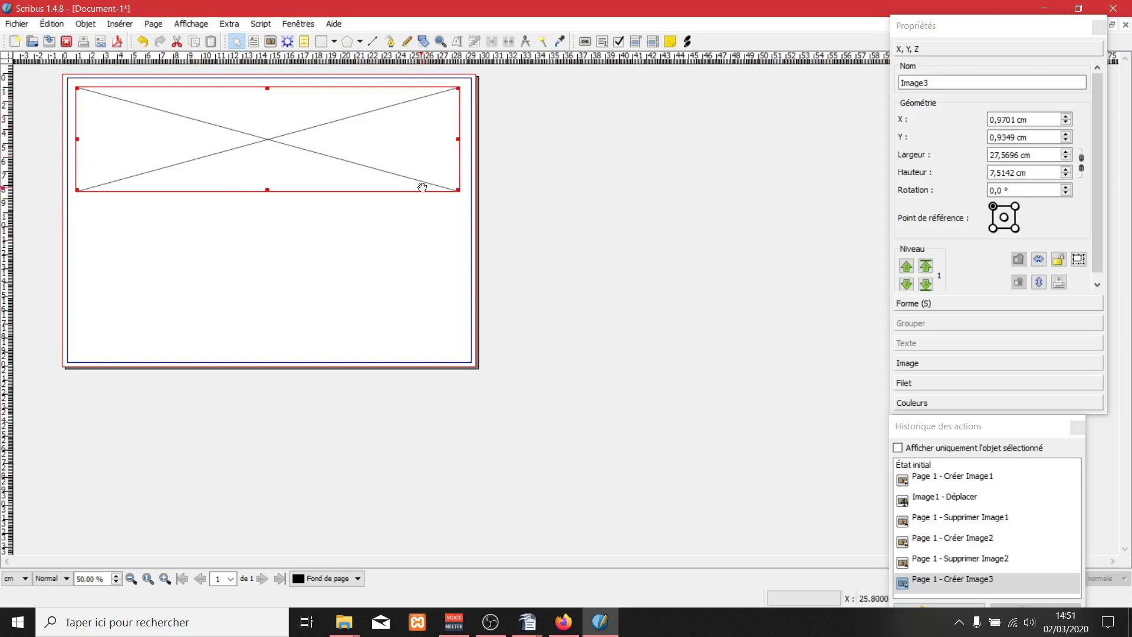
{"action": "right_click", "coordinate": [259, 123]}
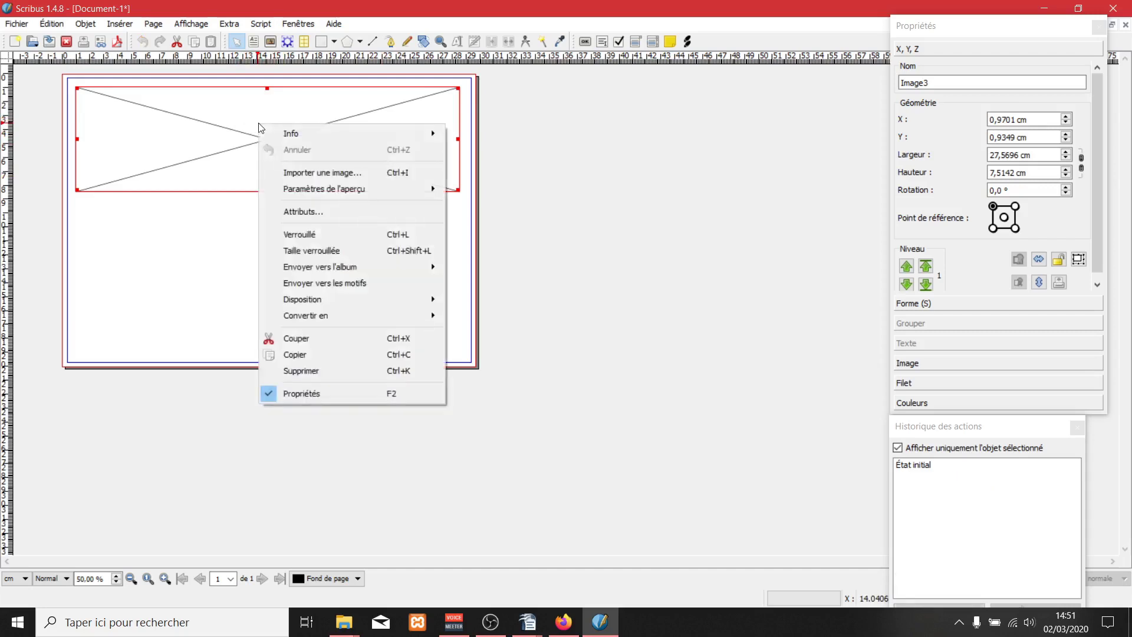
{"action": "left_click", "coordinate": [337, 172]}
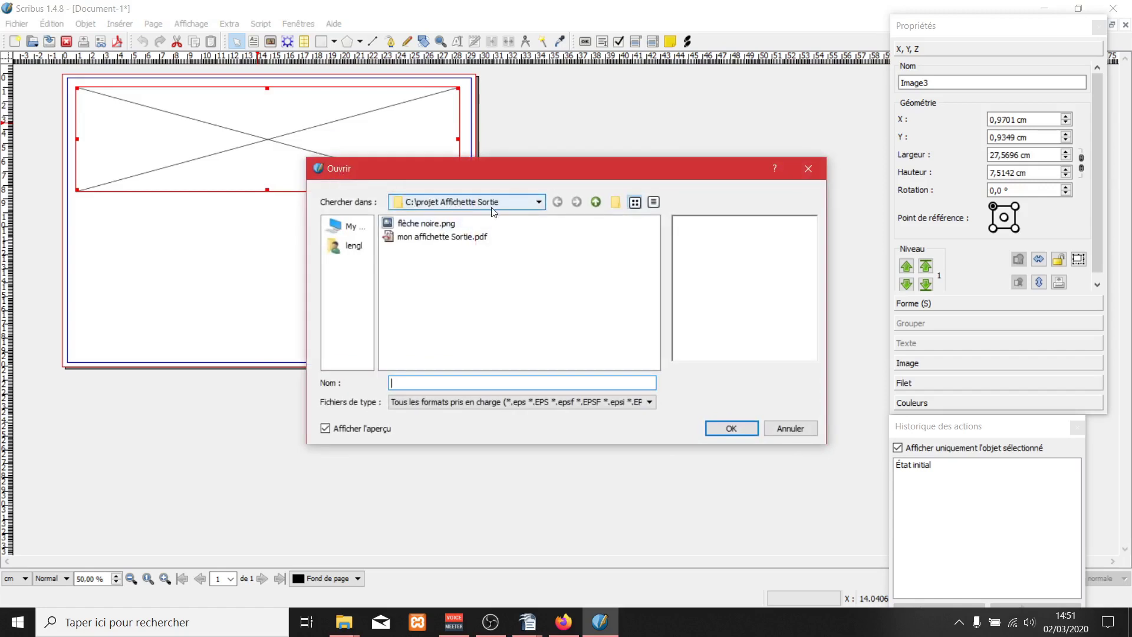
{"action": "left_click", "coordinate": [444, 226]}
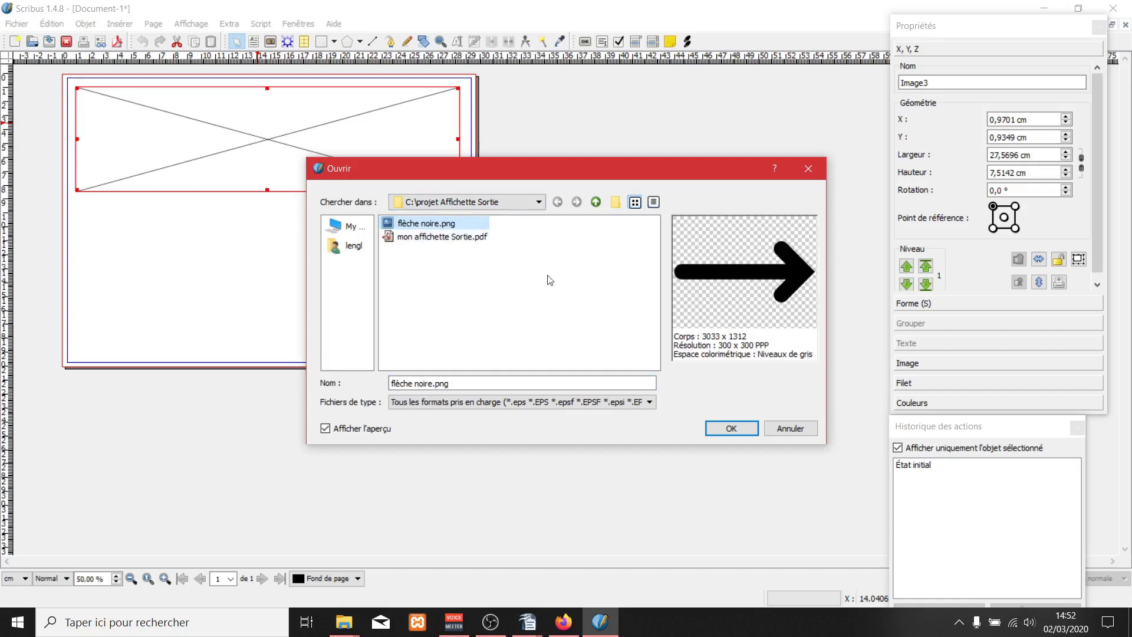
{"action": "left_click", "coordinate": [735, 434]}
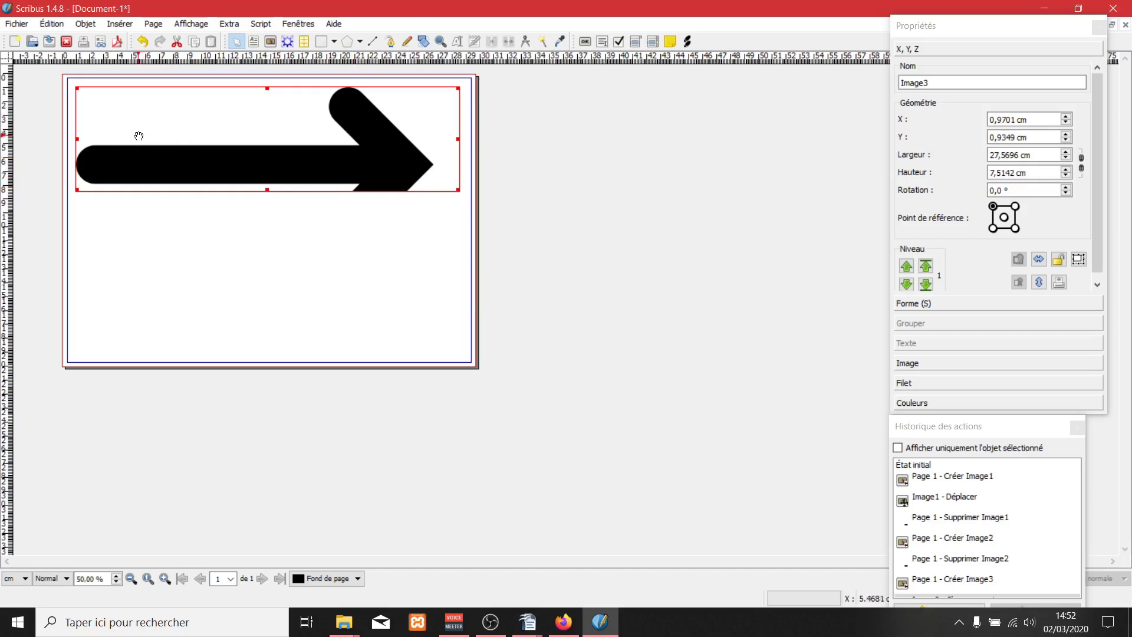
Step: Move the arrow's image frame to the upper-left margin corner and enlarge it to about 28.89 cm wide and 11.99 cm high
{"action": "left_click_drag", "start_coordinate": [191, 141], "coordinate": [242, 141]}
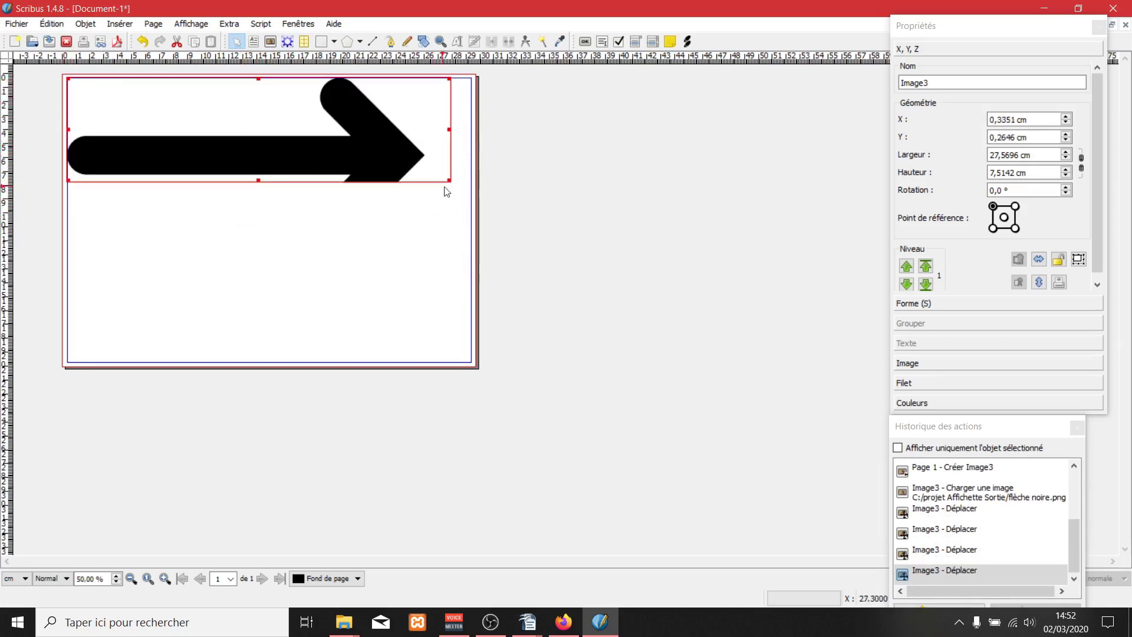
{"action": "left_click_drag", "start_coordinate": [448, 181], "coordinate": [470, 227]}
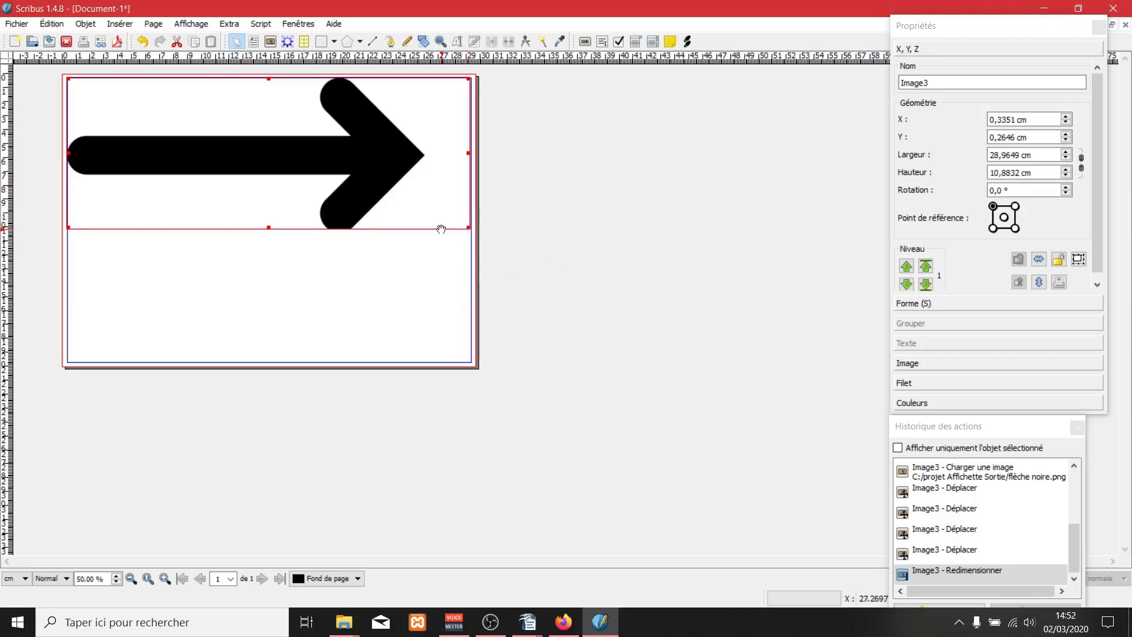
{"action": "left_click_drag", "start_coordinate": [268, 229], "coordinate": [268, 240]}
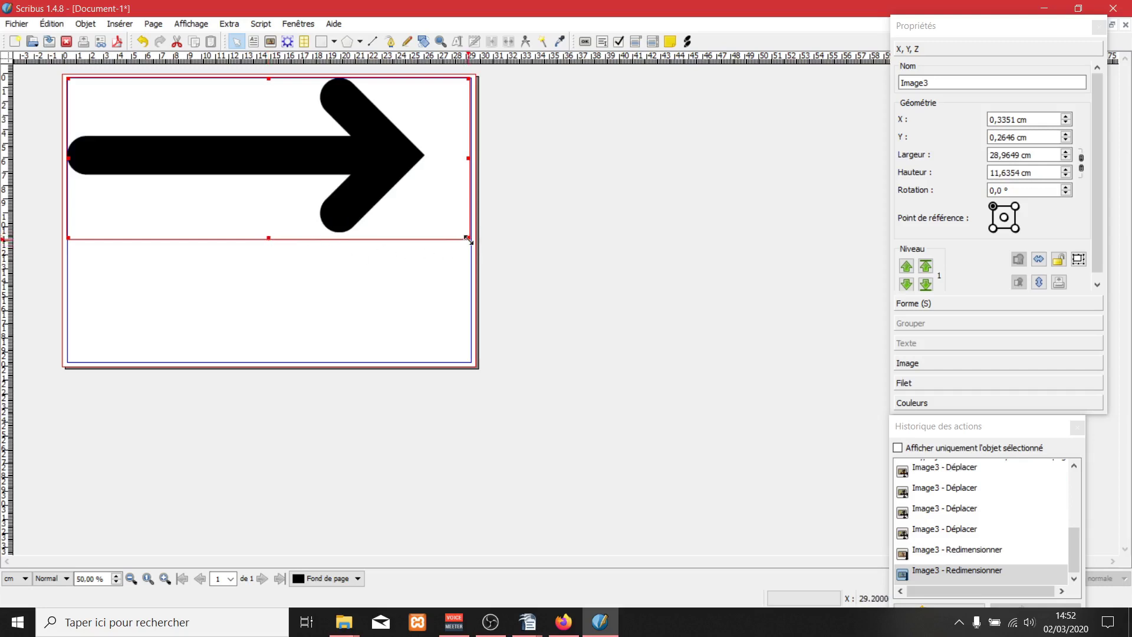
{"action": "left_click_drag", "start_coordinate": [468, 238], "coordinate": [469, 244]}
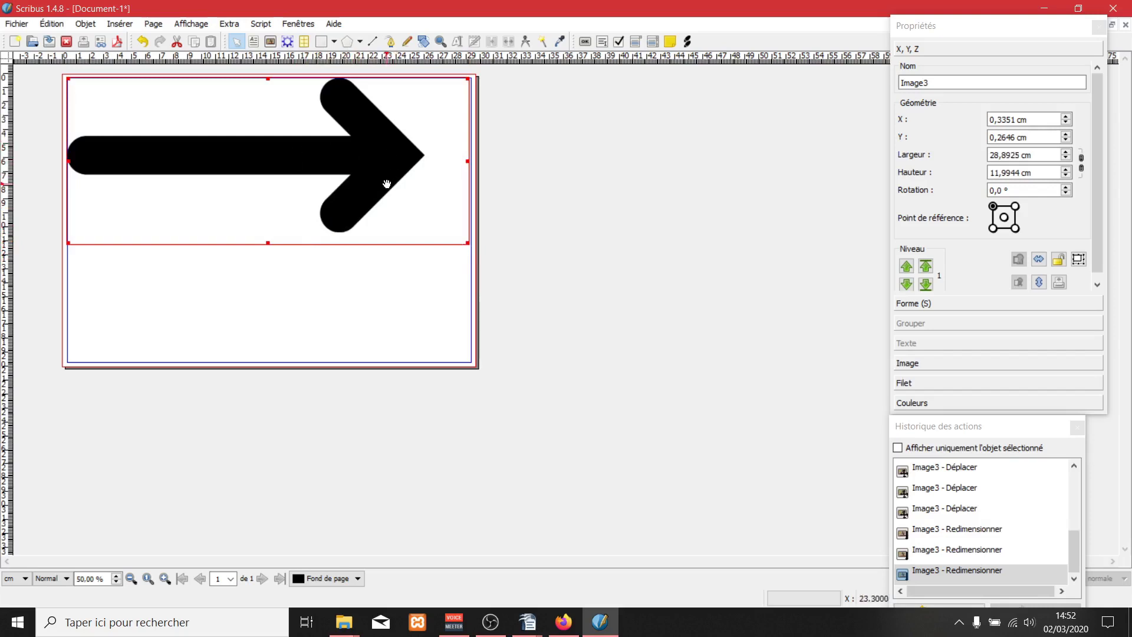
Step: Shift the arrow image inside its frame to an offset of about 1.74 cm in X and 0.35 cm in Y
{"action": "double_click", "coordinate": [352, 161]}
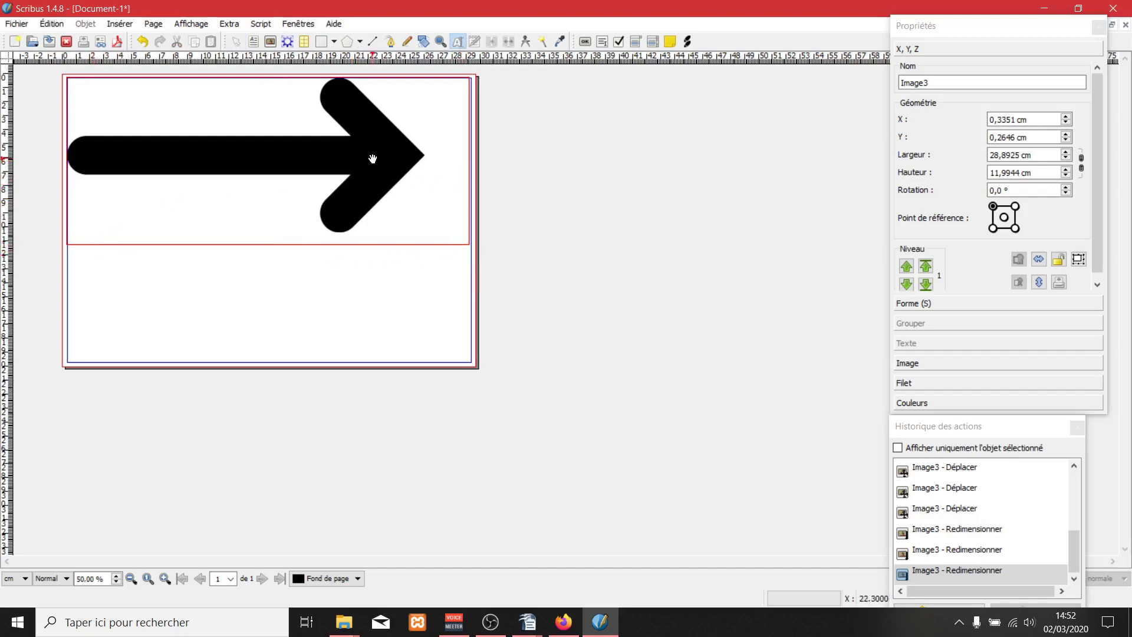
{"action": "left_click_drag", "start_coordinate": [305, 151], "coordinate": [329, 160]}
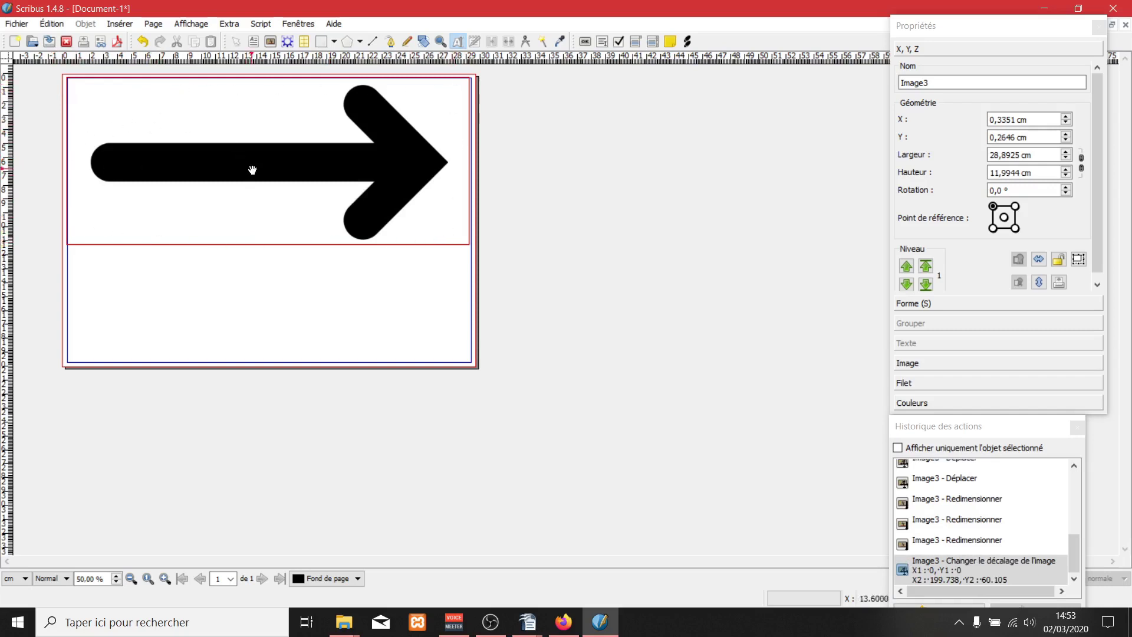
{"action": "left_click_drag", "start_coordinate": [216, 170], "coordinate": [215, 159]}
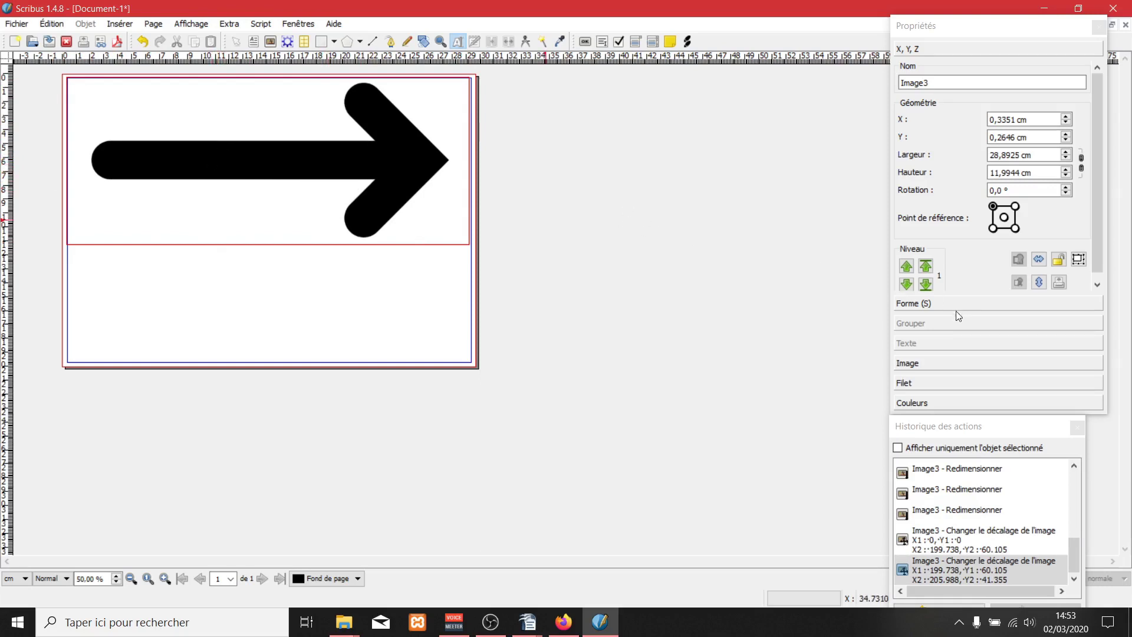
Step: Scale the arrow image proportionally to 80 % and recentre it in its frame, offset about 3.90 cm in X and 1.65 cm in Y
{"action": "left_click_drag", "start_coordinate": [939, 26], "coordinate": [843, 27]}
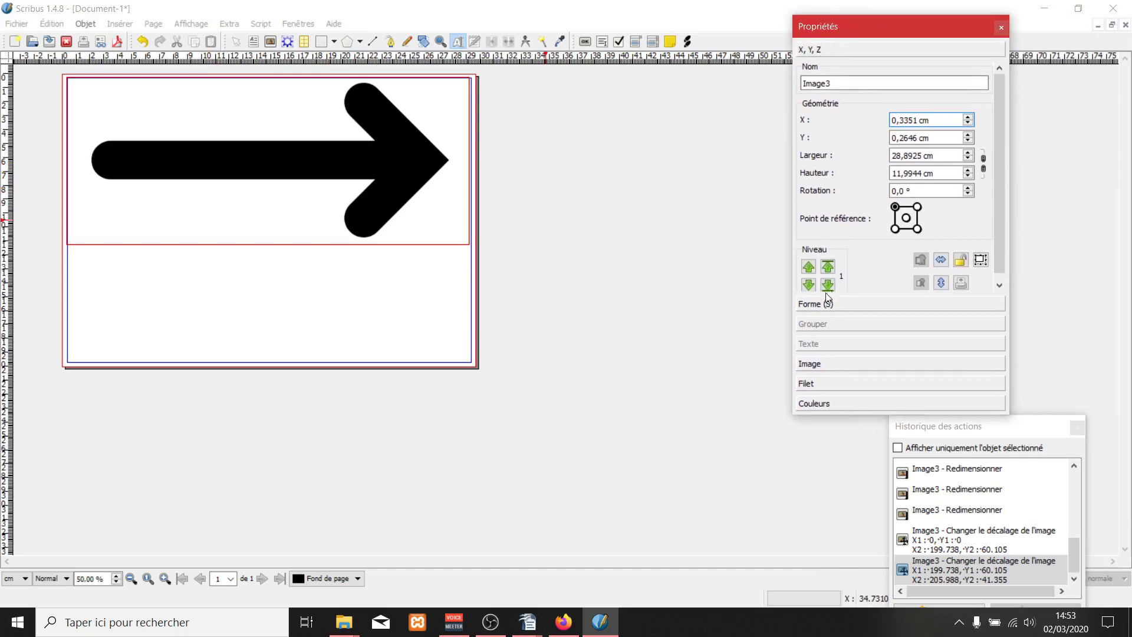
{"action": "left_click", "coordinate": [821, 364]}
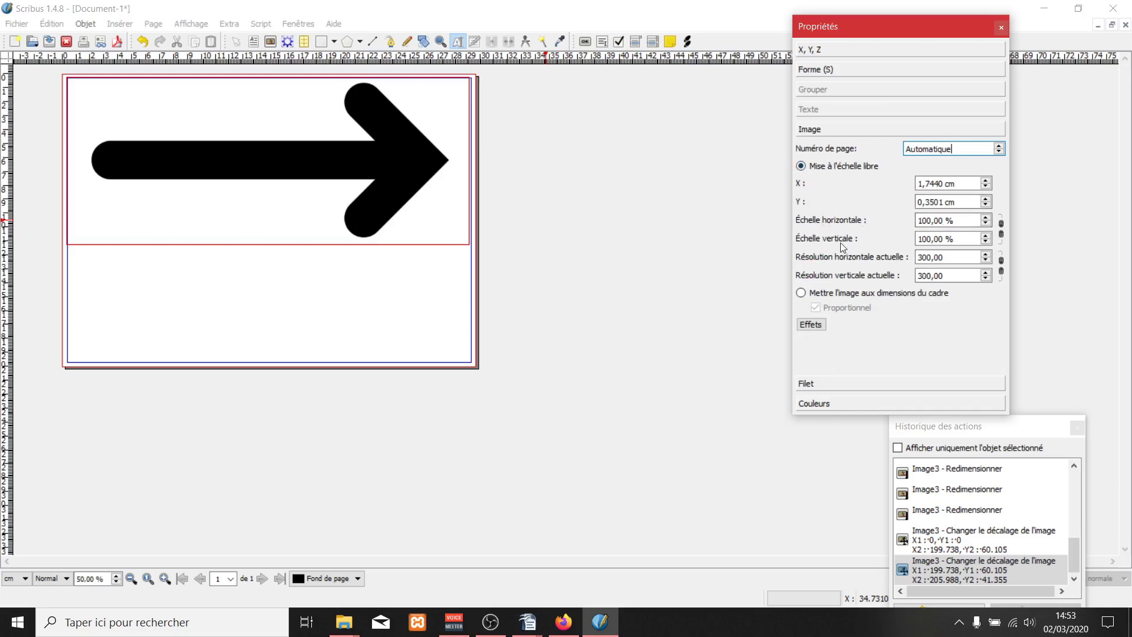
{"action": "left_click", "coordinate": [1002, 228]}
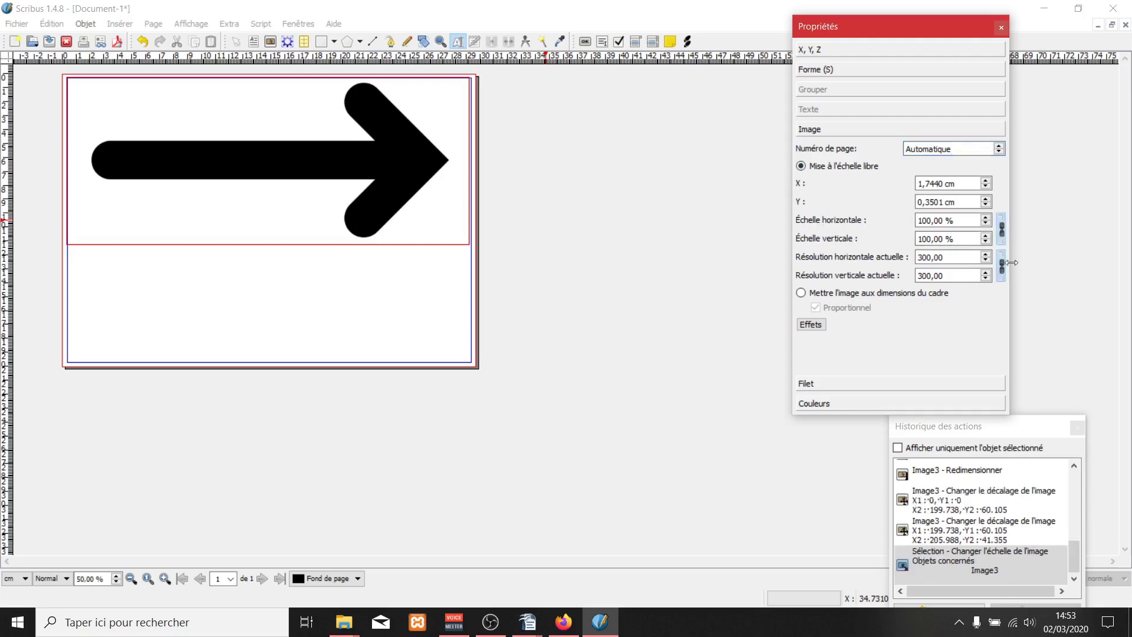
{"action": "left_click", "coordinate": [985, 224]}
{"action": "left_click", "coordinate": [985, 223]}
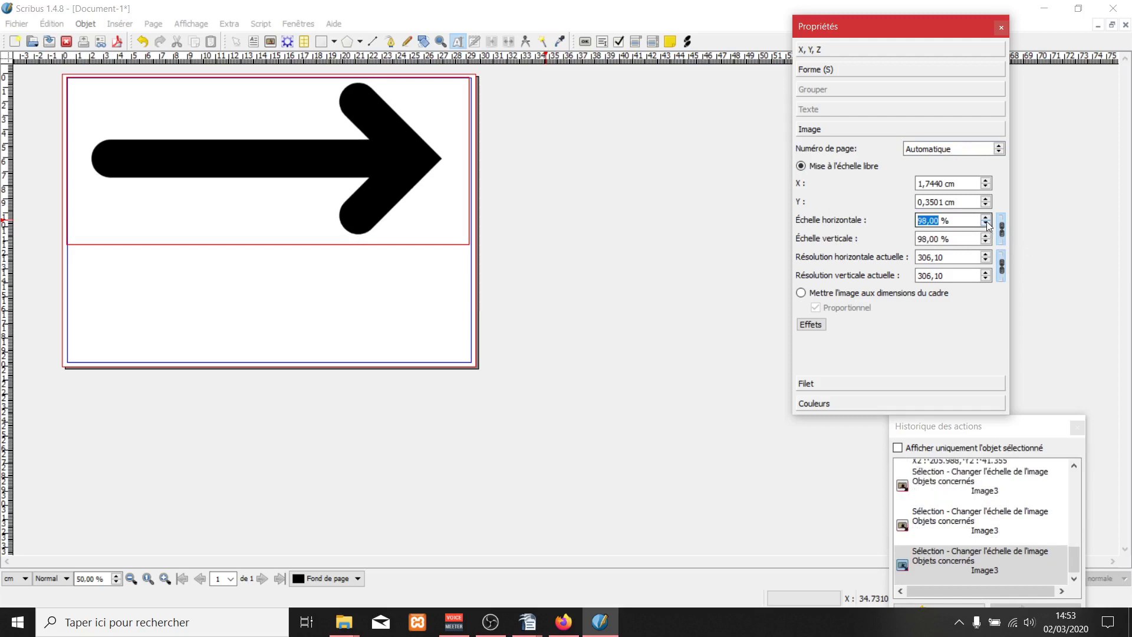
{"action": "left_click", "coordinate": [985, 223]}
{"action": "double_click", "coordinate": [985, 223]}
{"action": "left_click", "coordinate": [987, 223]}
{"action": "left_click", "coordinate": [987, 223]}
{"action": "left_click", "coordinate": [987, 222]}
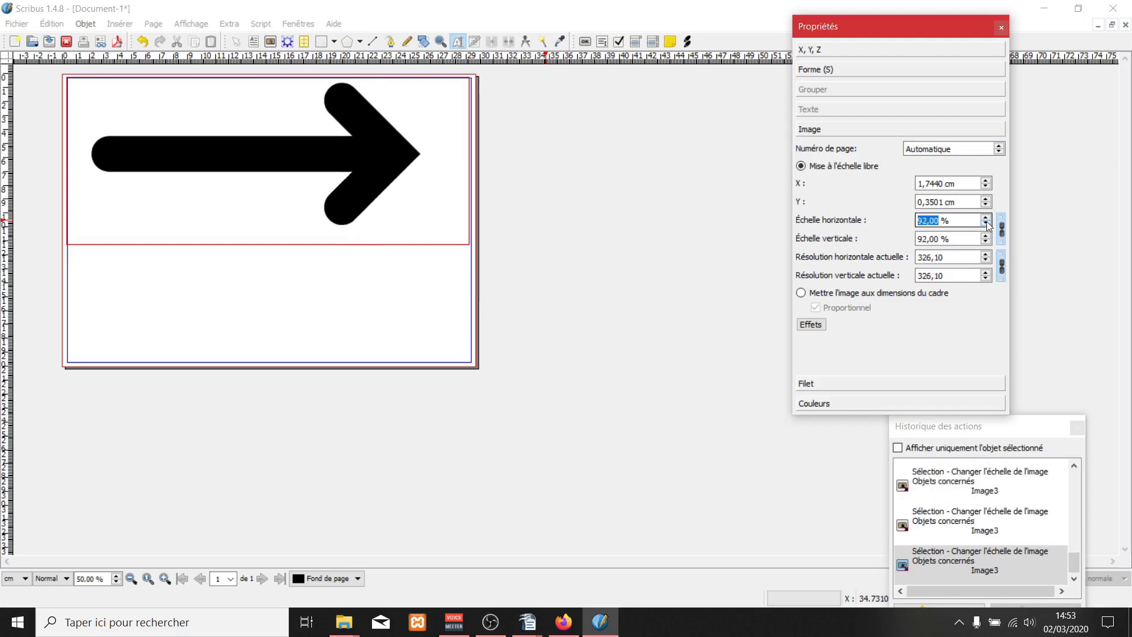
{"action": "left_click", "coordinate": [987, 223]}
{"action": "left_click", "coordinate": [987, 222]}
{"action": "left_click", "coordinate": [987, 222]}
{"action": "left_click", "coordinate": [987, 223]}
{"action": "left_click", "coordinate": [987, 222]}
{"action": "left_click", "coordinate": [987, 223]}
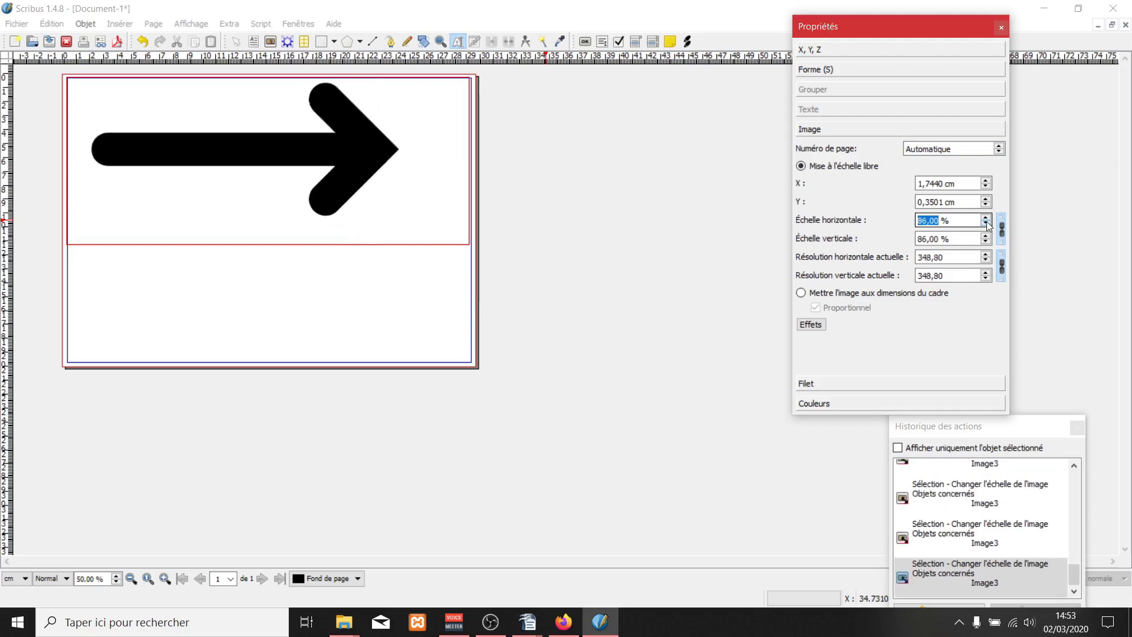
{"action": "left_click", "coordinate": [986, 223]}
{"action": "left_click", "coordinate": [987, 223]}
{"action": "left_click", "coordinate": [986, 223]}
{"action": "left_click", "coordinate": [987, 223]}
{"action": "left_click", "coordinate": [986, 223]}
{"action": "left_click", "coordinate": [986, 223]}
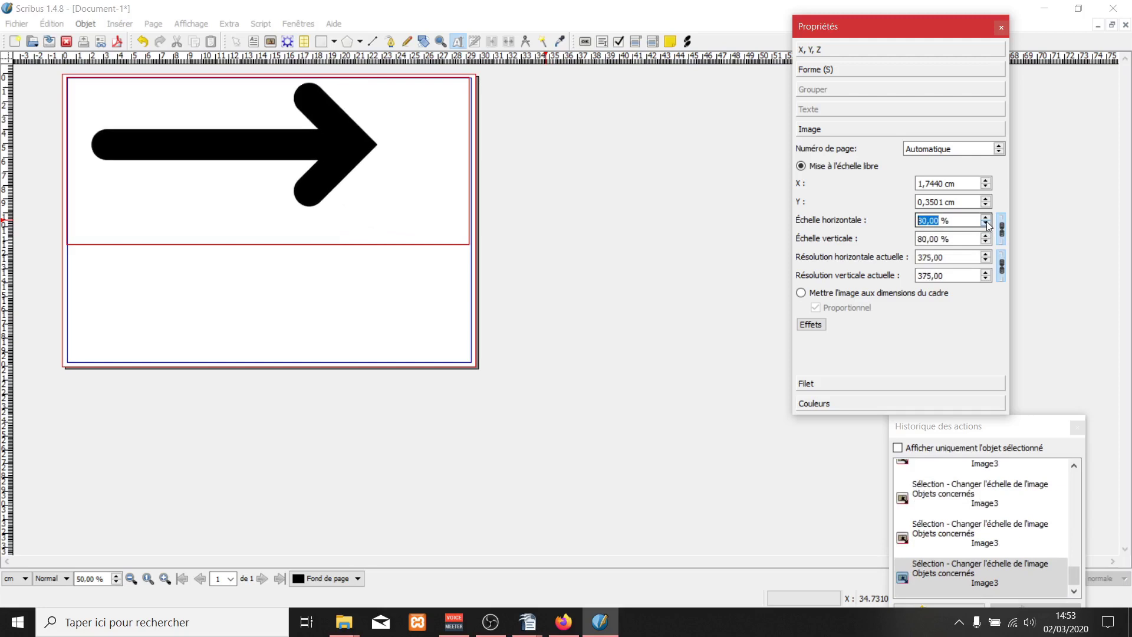
{"action": "left_click_drag", "start_coordinate": [312, 159], "coordinate": [340, 177]}
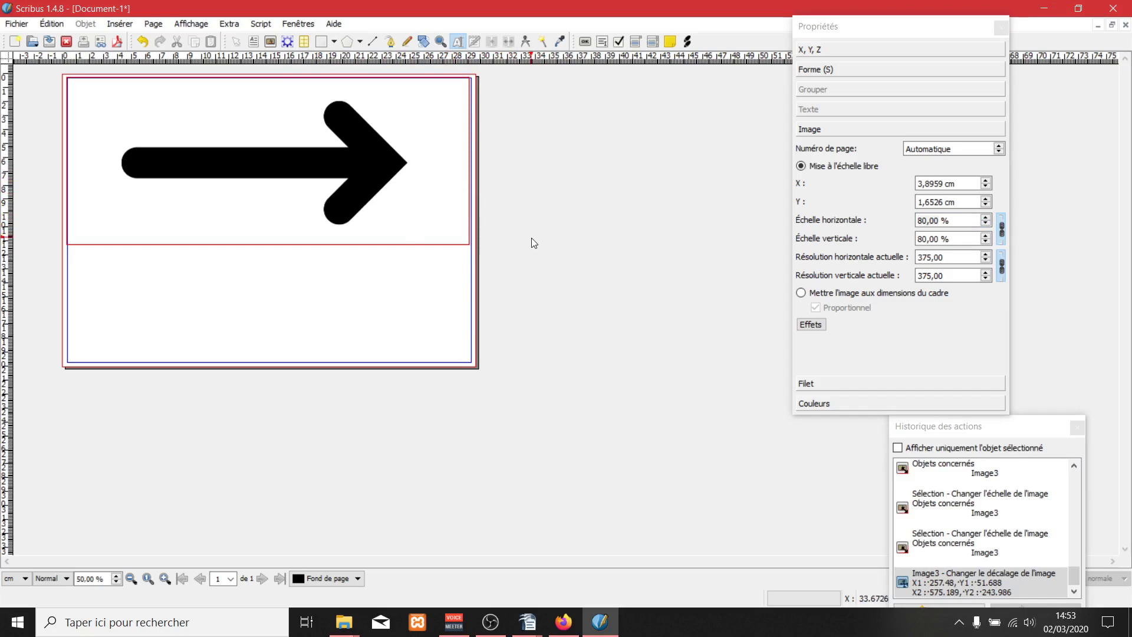
Step: Insert a text frame about 29.06 cm wide and 8.17 cm high below the arrow frame and enter SORTIE in it
{"action": "left_click", "coordinate": [118, 25]}
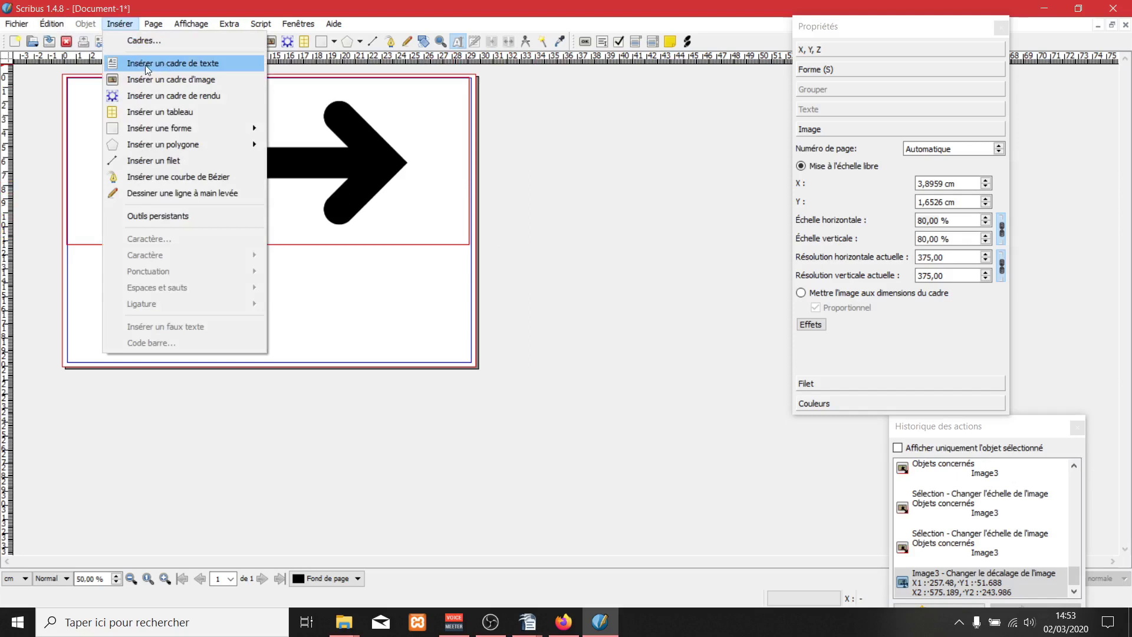
{"action": "left_click", "coordinate": [209, 63]}
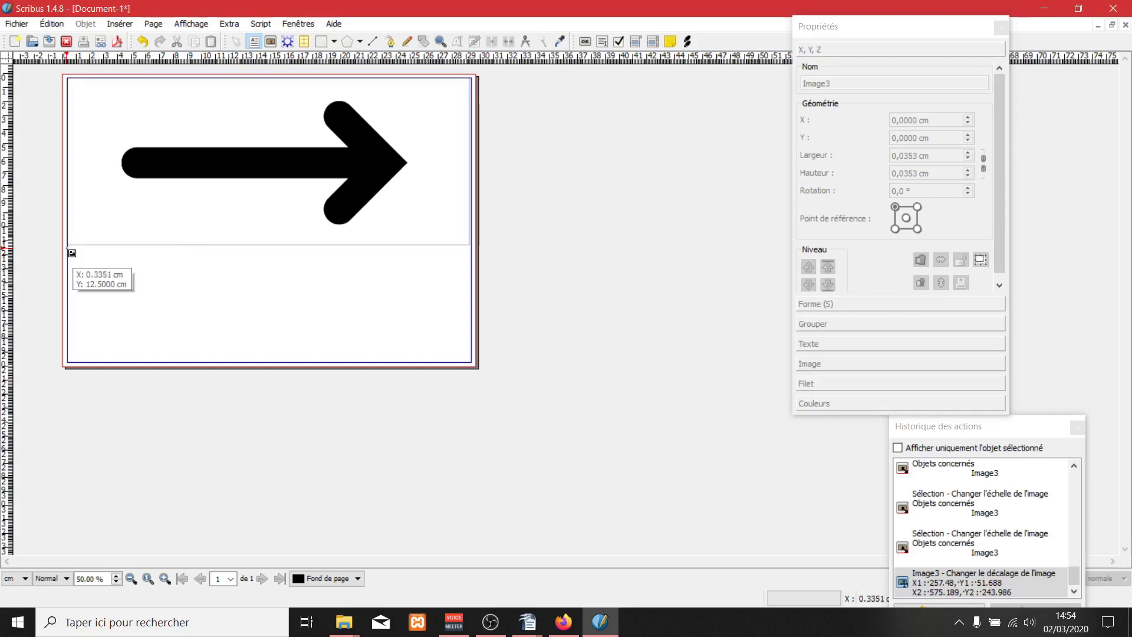
{"action": "mouse_move", "coordinate": [67, 248]}
{"action": "left_mouse_down"}
{"action": "mouse_move", "coordinate": [265, 311]}
{"action": "mouse_move", "coordinate": [443, 340]}
{"action": "mouse_move", "coordinate": [473, 364]}
{"action": "left_mouse_up"}
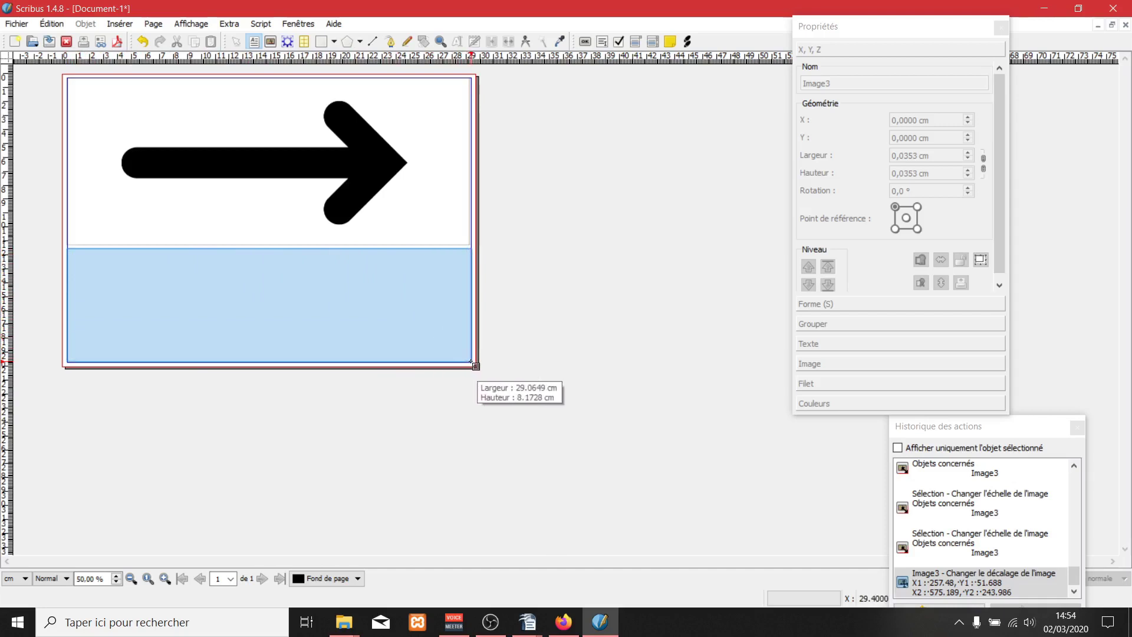
{"action": "left_click_drag", "start_coordinate": [472, 363], "coordinate": [472, 364]}
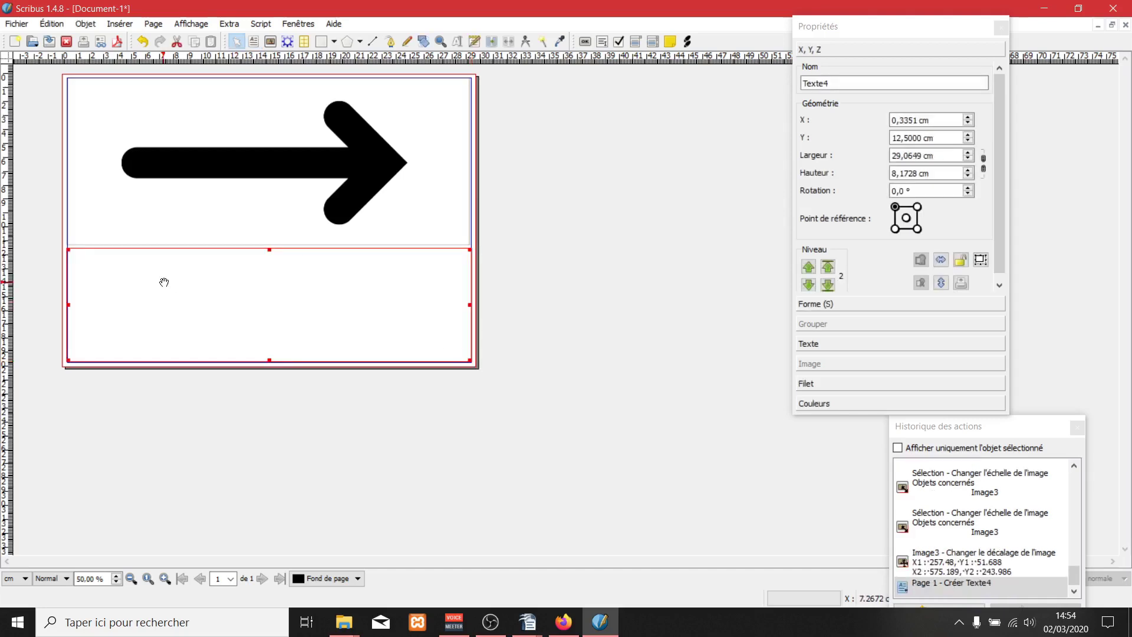
{"action": "double_click", "coordinate": [250, 268]}
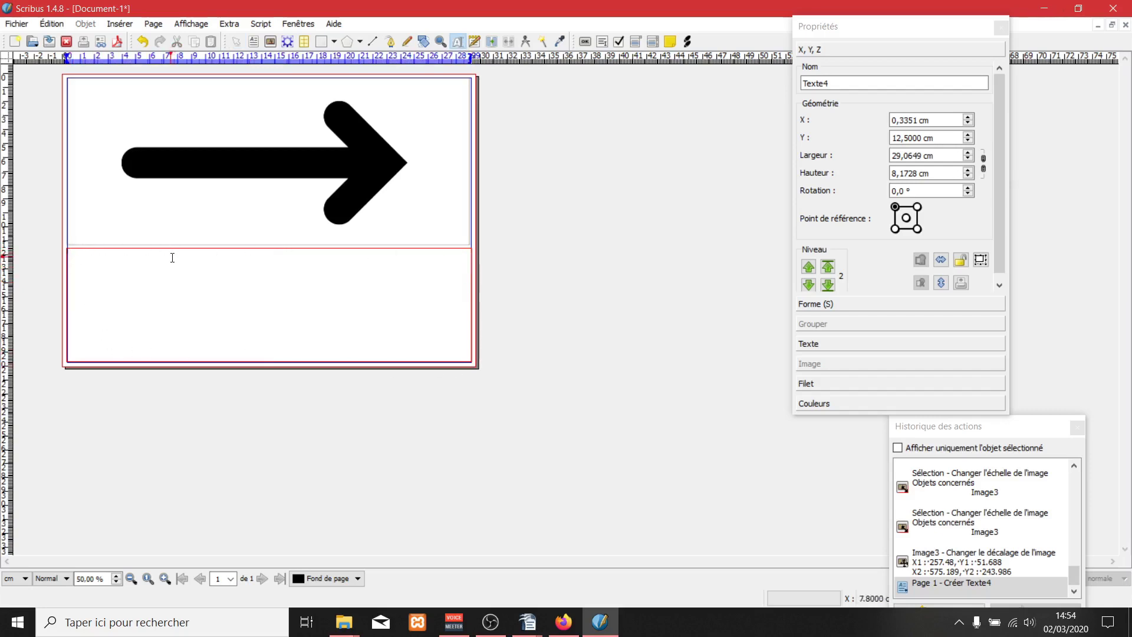
{"action": "type", "text": "so"}
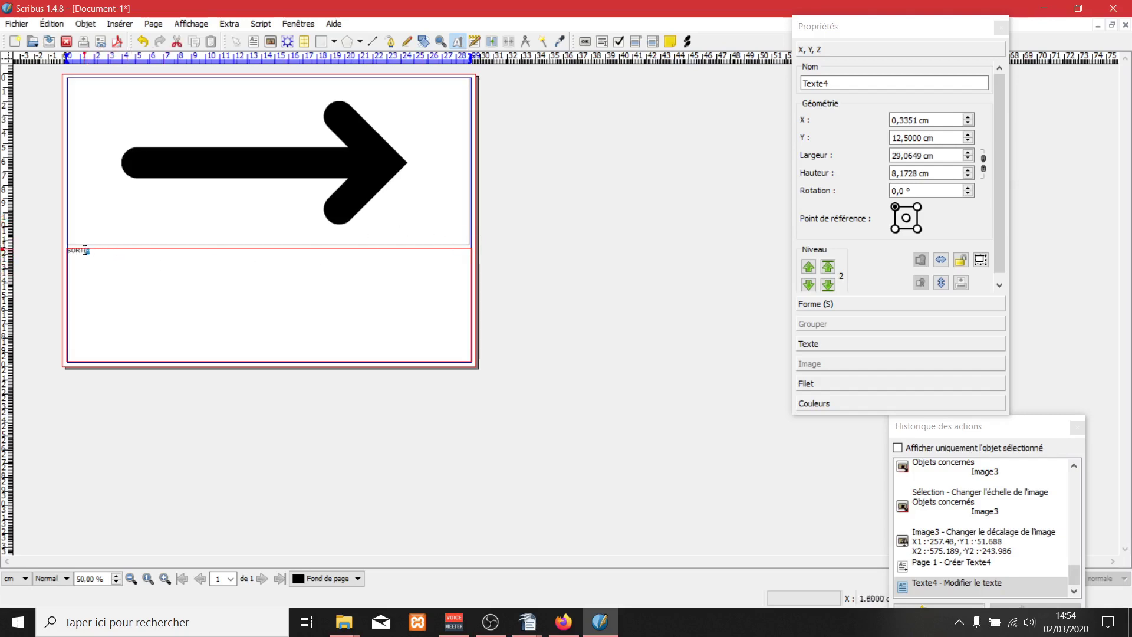
Step: Enlarge the word SORTIE to a font size of 50 pt and from there to 100 pt
{"action": "left_click_drag", "start_coordinate": [89, 250], "coordinate": [66, 253]}
{"action": "left_click", "coordinate": [100, 253]}
{"action": "double_click", "coordinate": [76, 251]}
{"action": "left_click", "coordinate": [812, 346]}
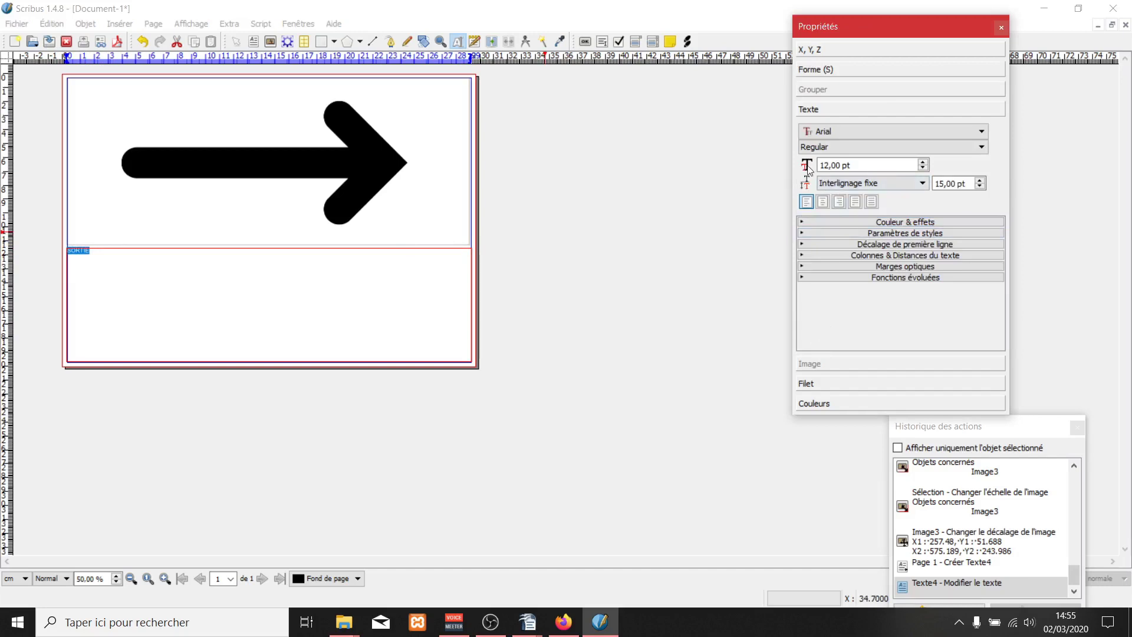
{"action": "triple_click", "coordinate": [857, 165]}
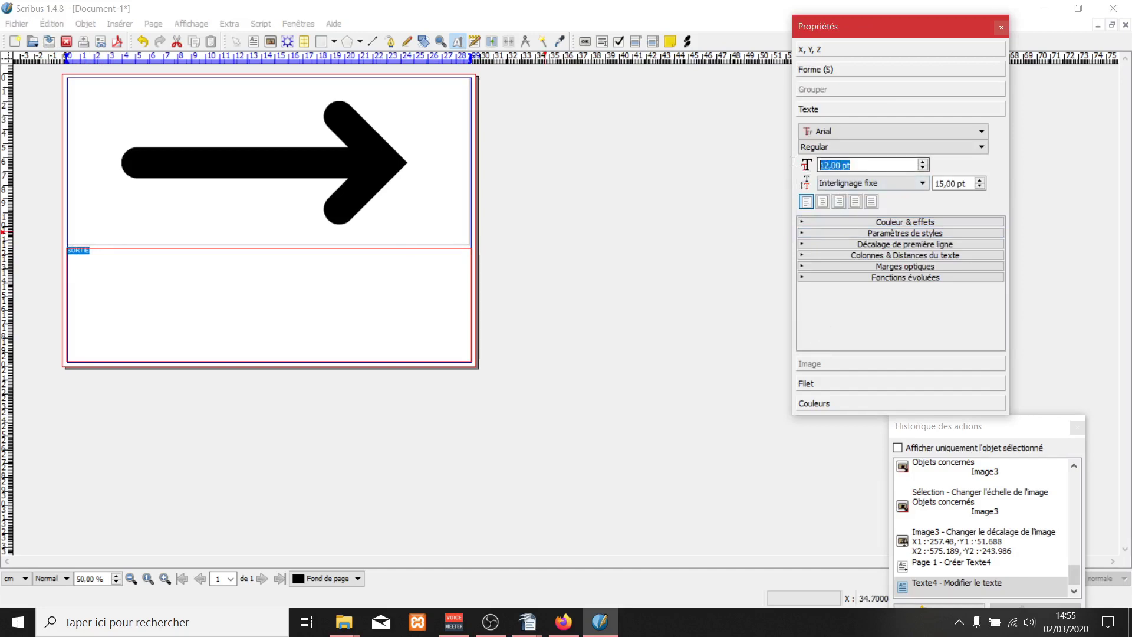
{"action": "type", "text": "50"}
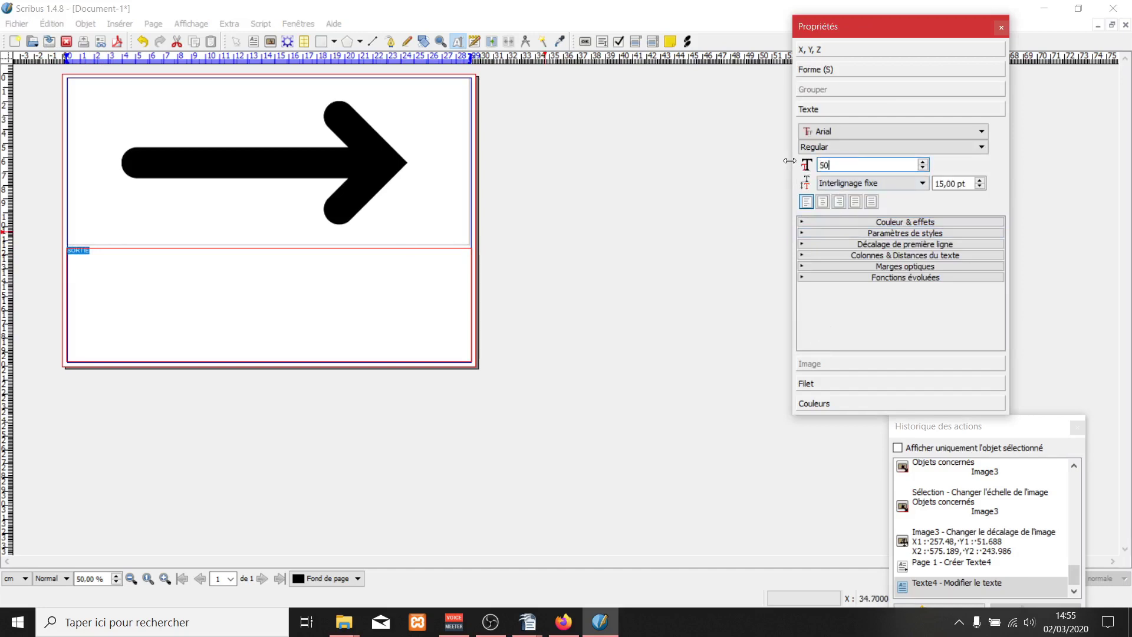
{"action": "key", "text": "Return"}
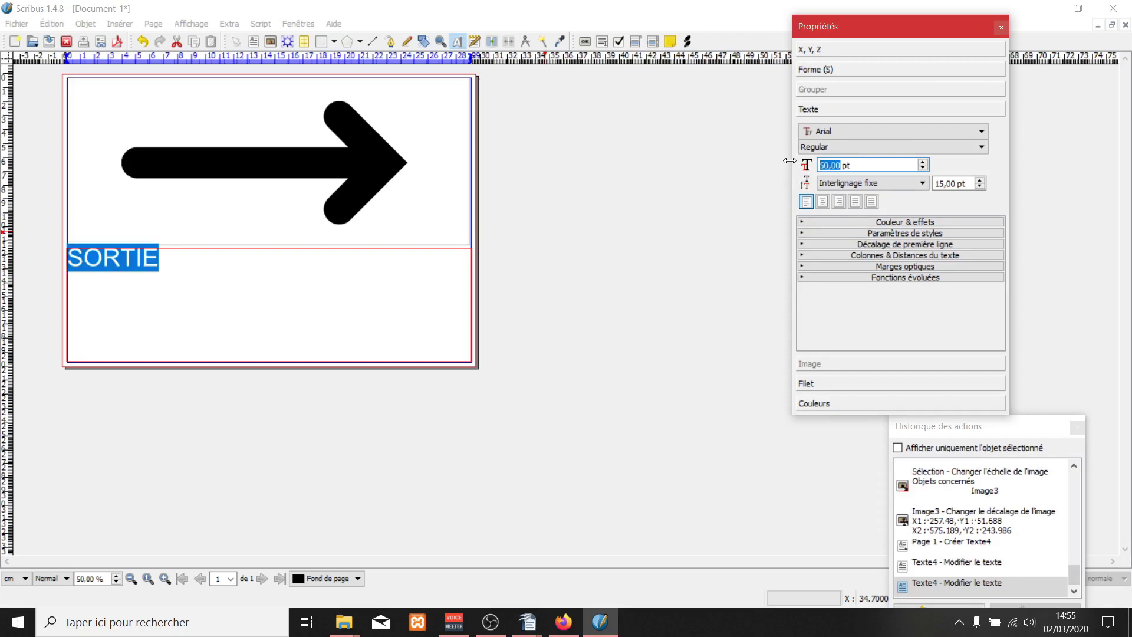
{"action": "type", "text": "100"}
{"action": "key", "text": "Return"}
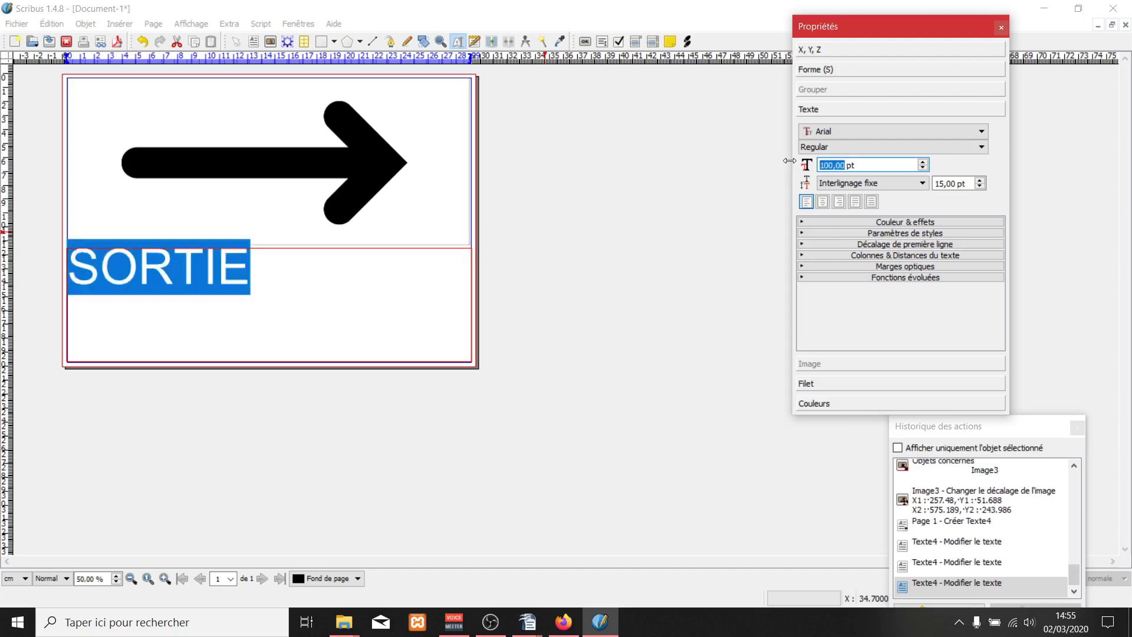
Step: Try larger font sizes on SORTIE, such as 107 pt, and return it to 100 pt
{"action": "left_click", "coordinate": [923, 163]}
{"action": "left_click", "coordinate": [923, 164]}
{"action": "left_click", "coordinate": [923, 163]}
{"action": "left_click", "coordinate": [923, 164]}
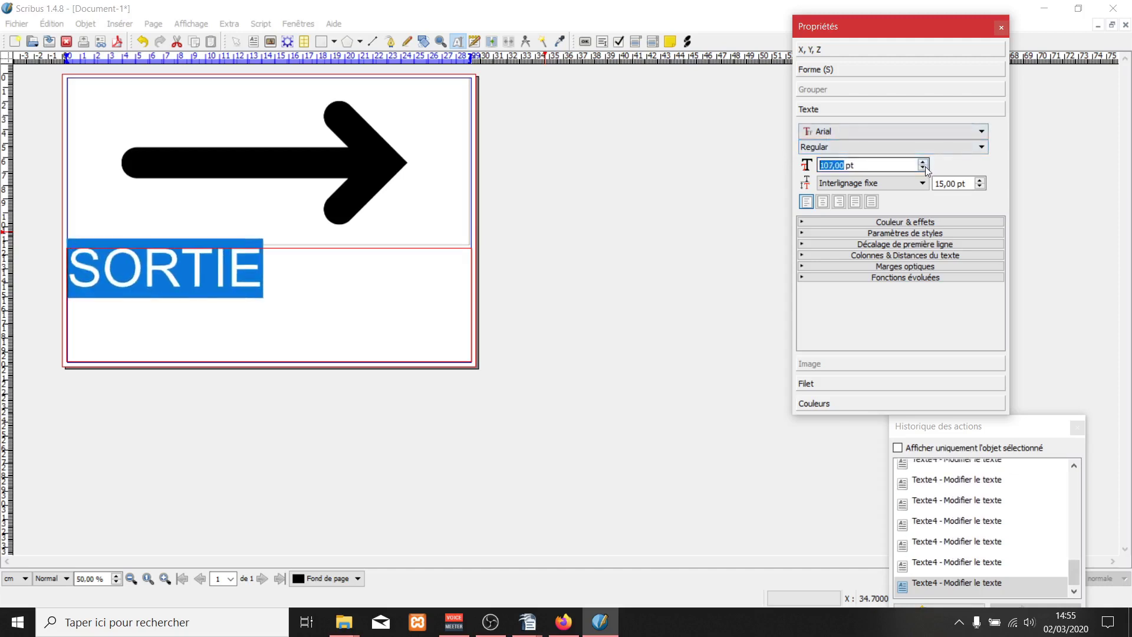
{"action": "left_click", "coordinate": [923, 163]}
{"action": "left_click", "coordinate": [923, 168]}
{"action": "left_click", "coordinate": [923, 168]}
{"action": "left_click", "coordinate": [923, 168]}
{"action": "left_click", "coordinate": [923, 168]}
{"action": "left_click", "coordinate": [923, 168]}
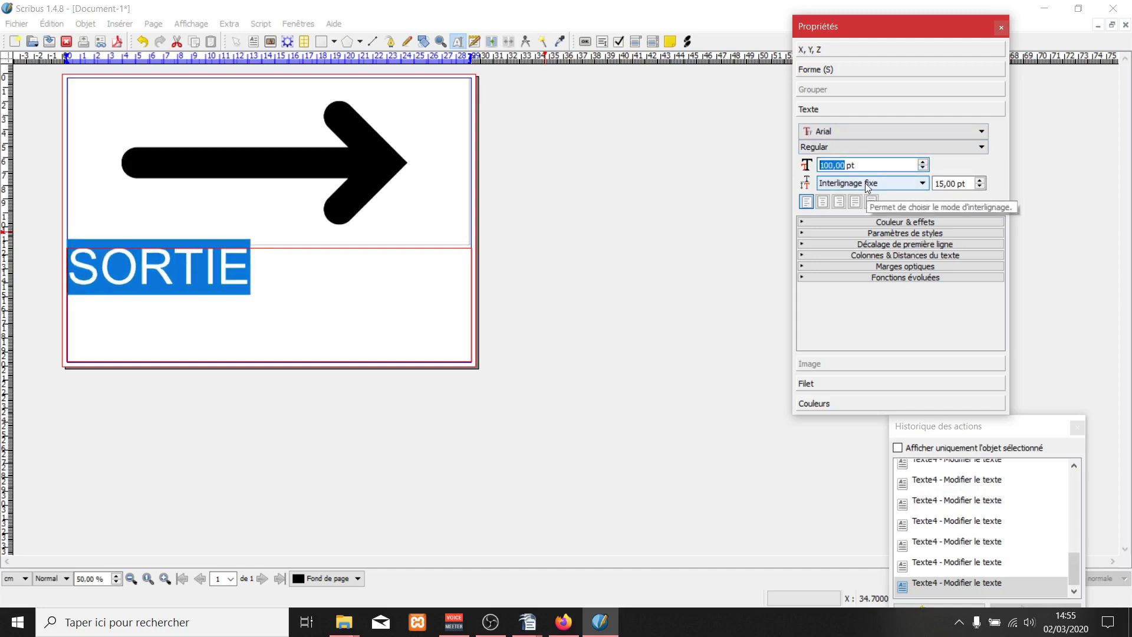
Step: Centre the word SORTIE horizontally in its text frame
{"action": "left_click", "coordinate": [825, 201]}
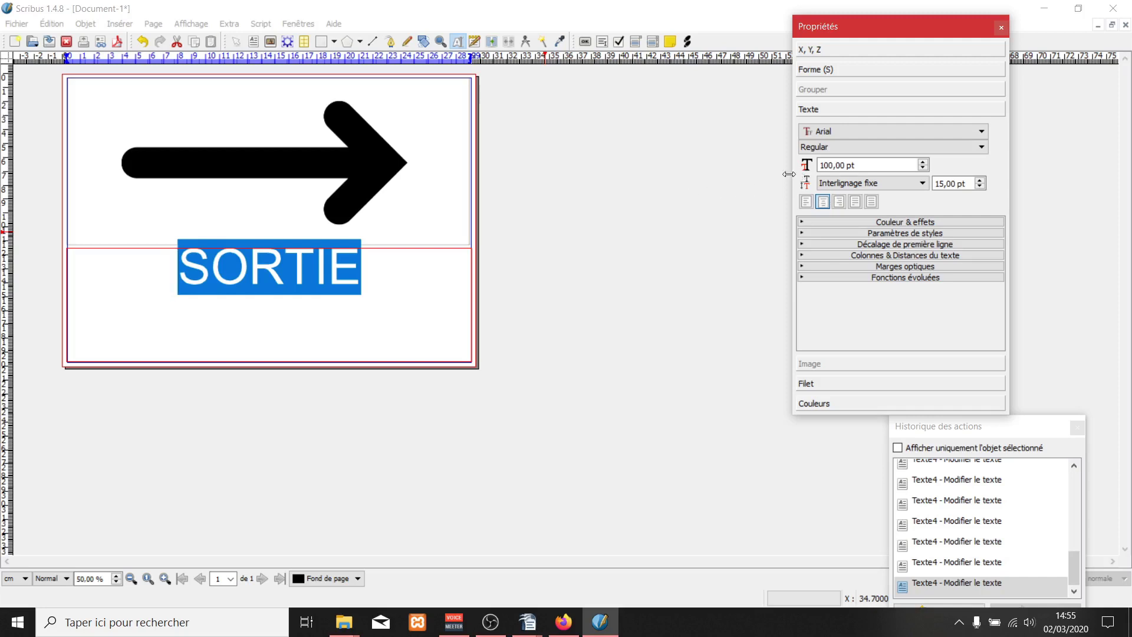
Step: Try the Bold and Black styles of Arial on the word SORTIE and return it to Bold
{"action": "left_click", "coordinate": [841, 148]}
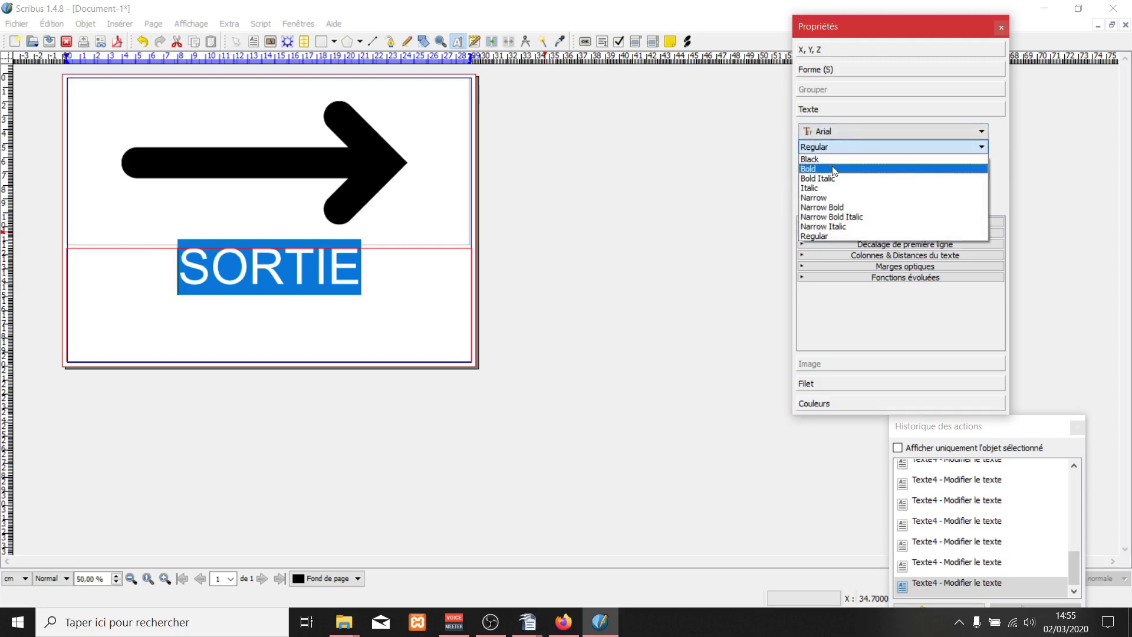
{"action": "left_click", "coordinate": [834, 169]}
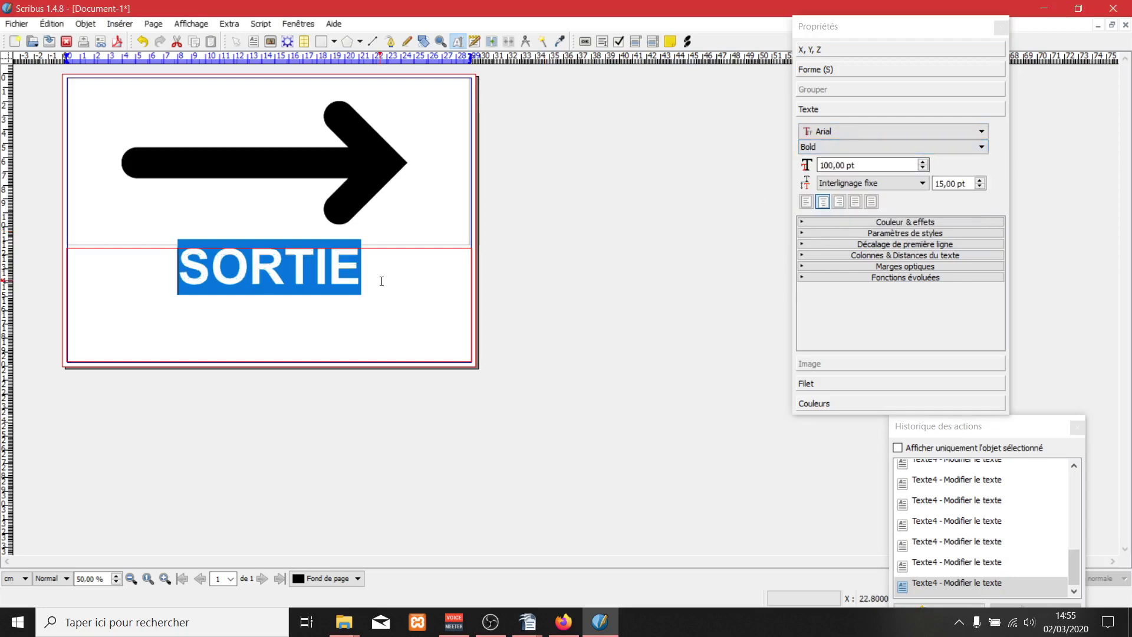
{"action": "left_click", "coordinate": [873, 147]}
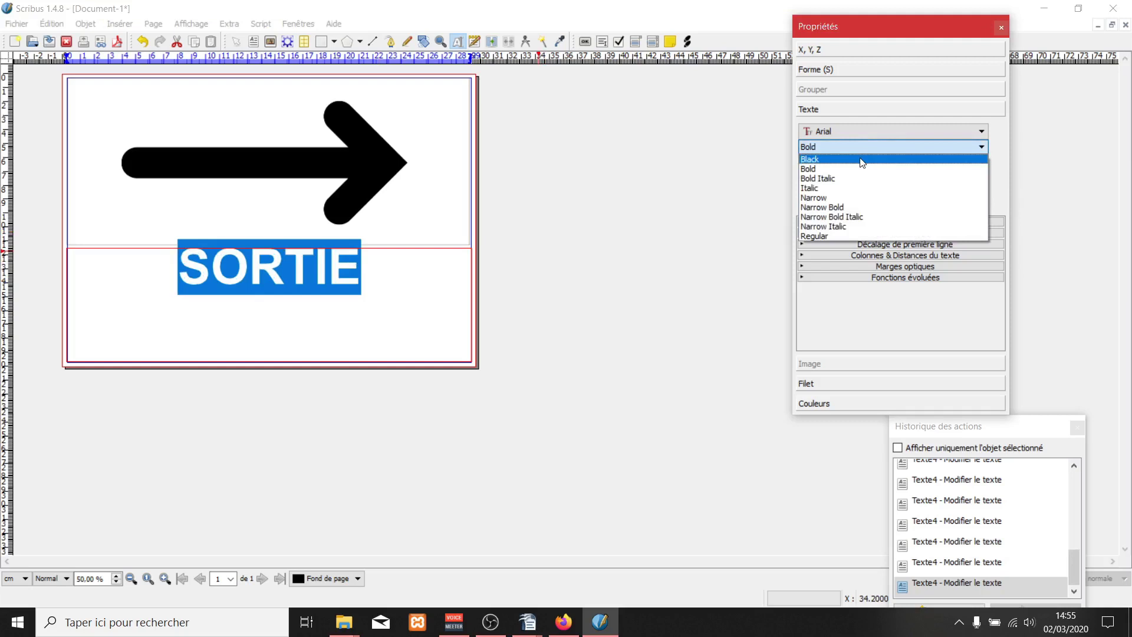
{"action": "left_click", "coordinate": [861, 160]}
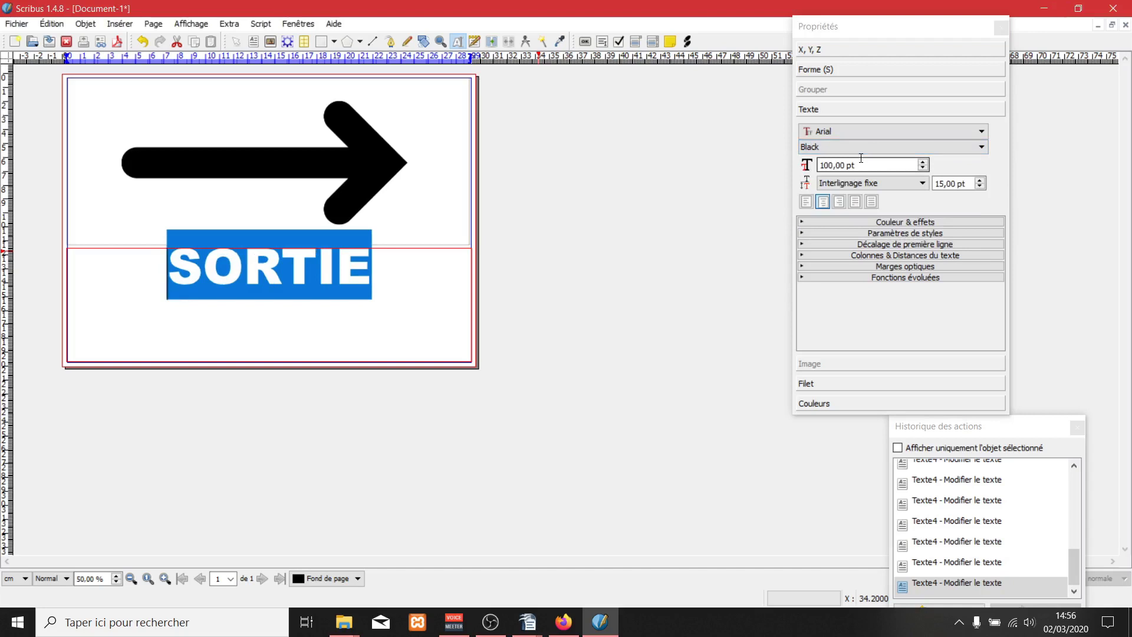
{"action": "left_click", "coordinate": [838, 149]}
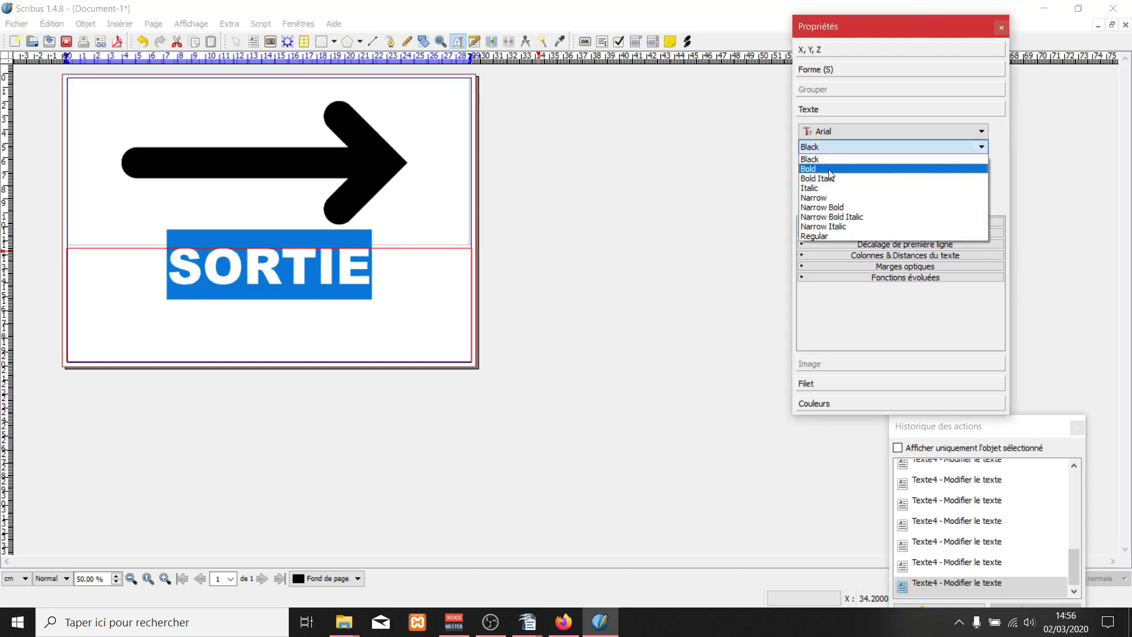
{"action": "left_click", "coordinate": [829, 169]}
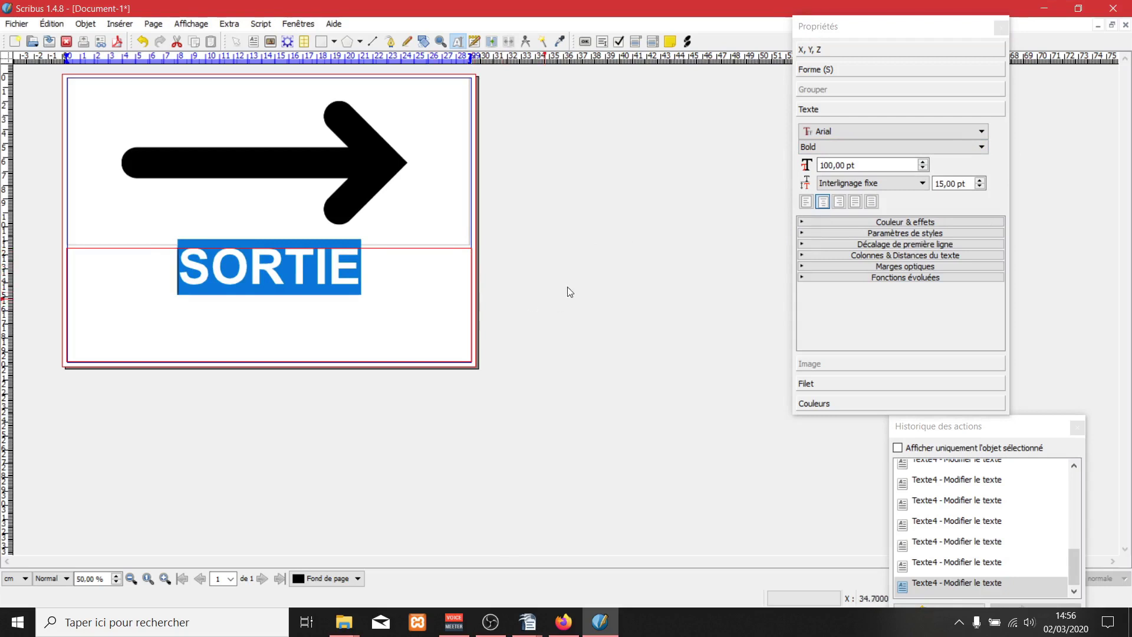
{"action": "left_click", "coordinate": [413, 301]}
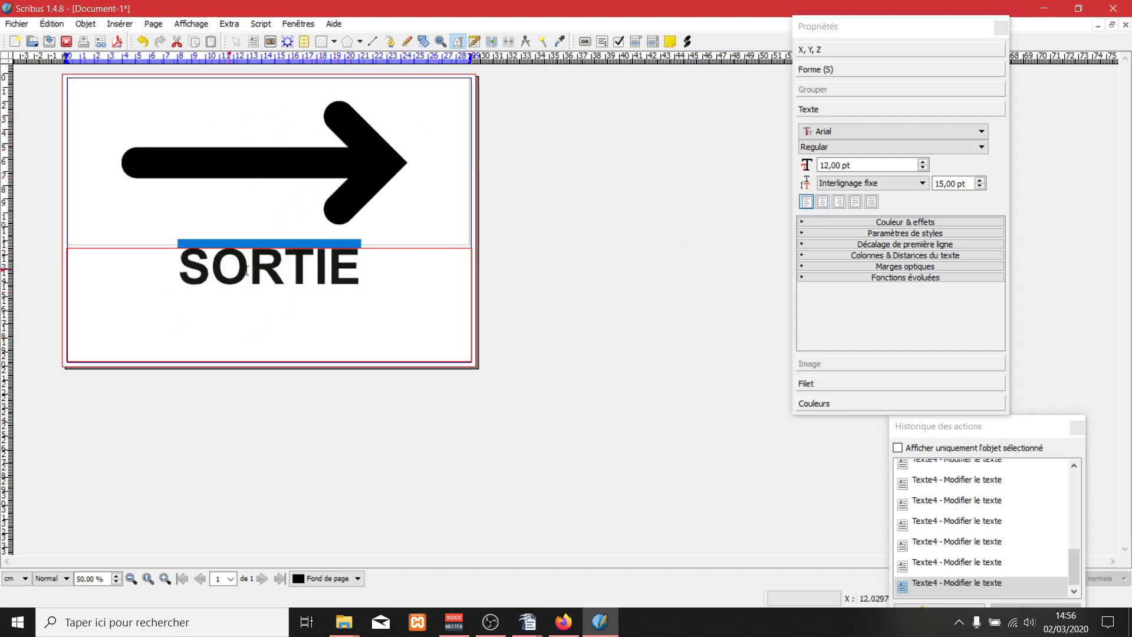
{"action": "left_click_drag", "start_coordinate": [165, 268], "coordinate": [442, 272]}
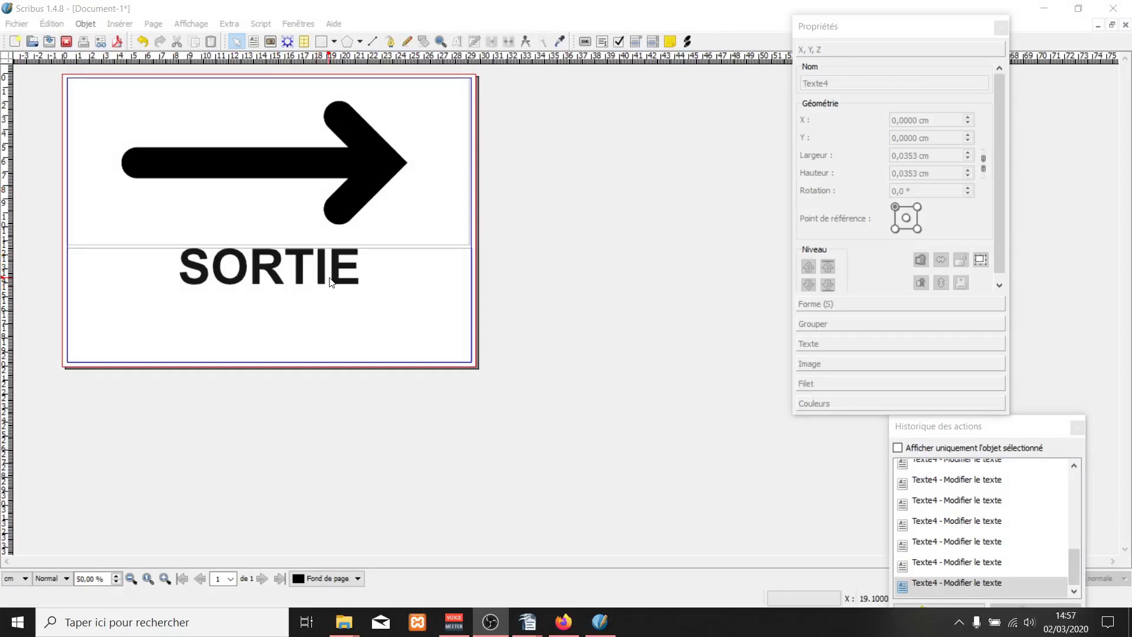
Step: Turn on preview mode to view the poster without its frame outlines and margins
{"action": "left_click", "coordinate": [51, 183]}
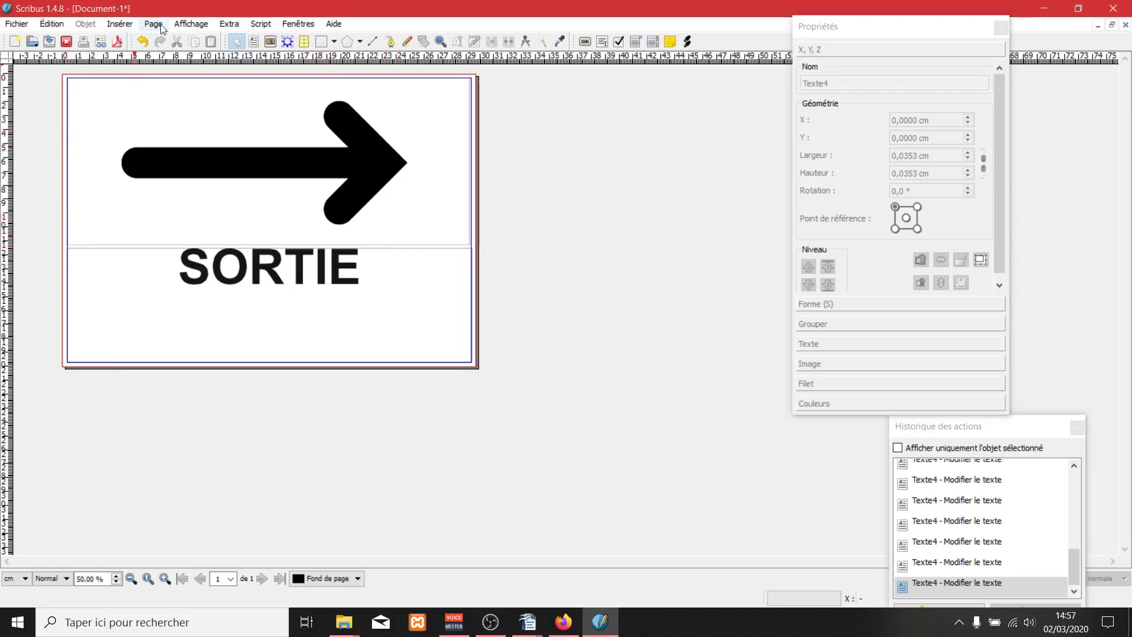
{"action": "left_click", "coordinate": [191, 25]}
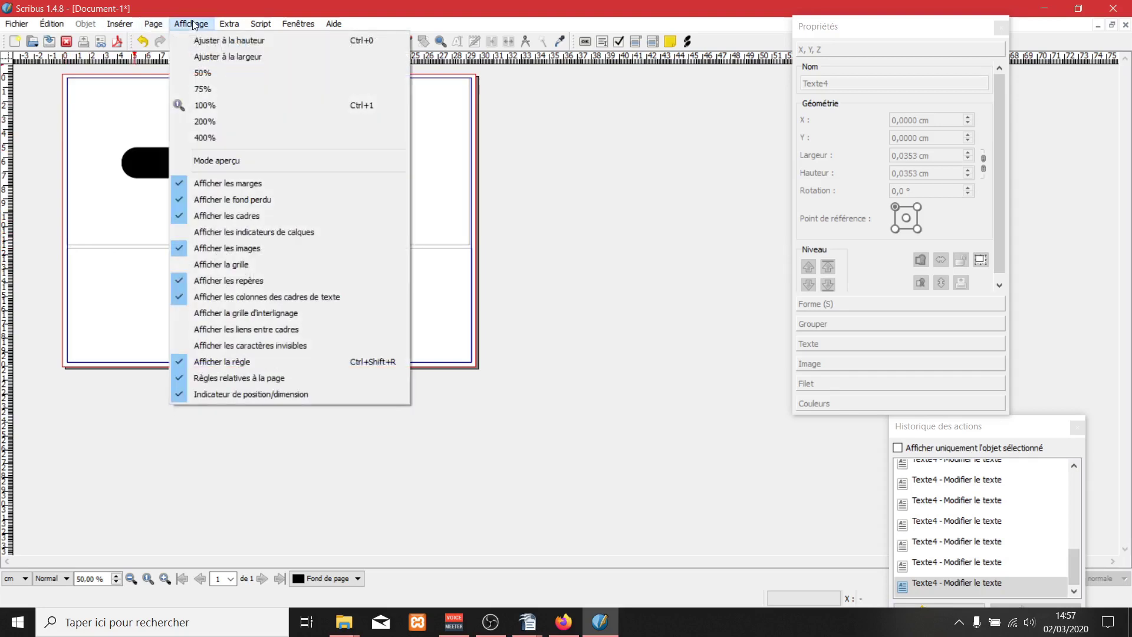
{"action": "left_click", "coordinate": [218, 160]}
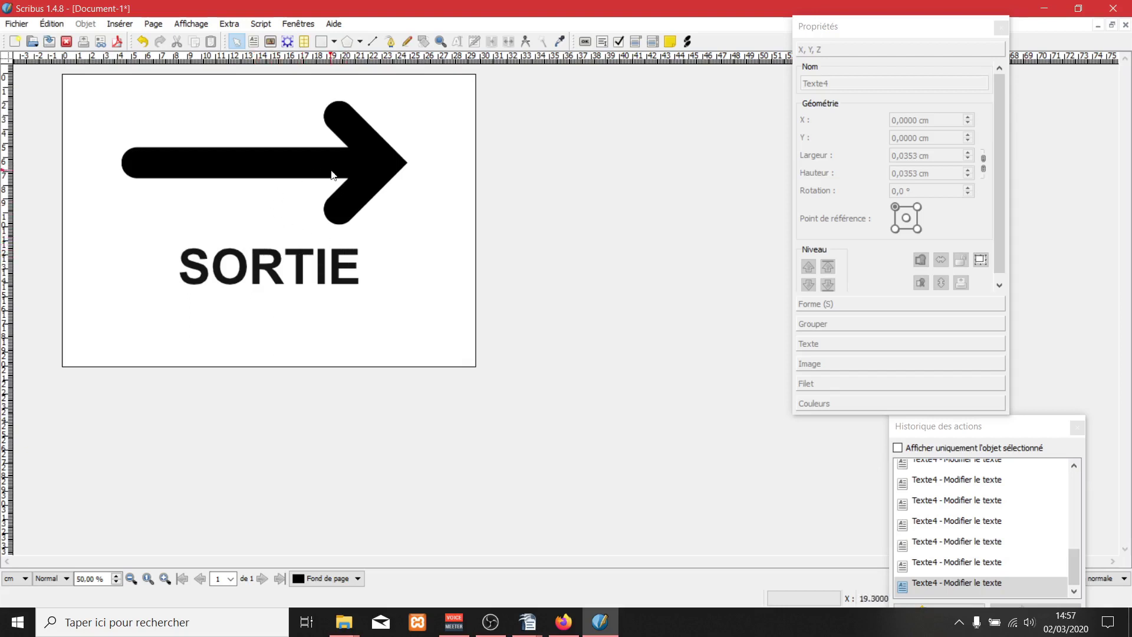
Step: Set the font size of the word SORTIE to 150 pt and deselect its text frame
{"action": "double_click", "coordinate": [288, 277]}
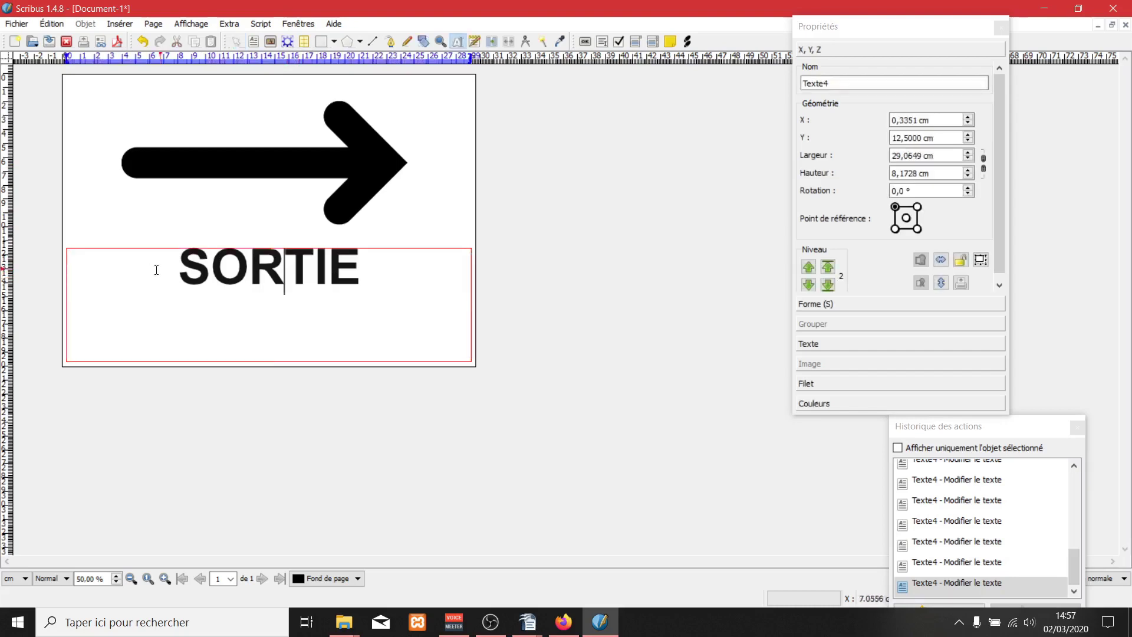
{"action": "left_click_drag", "start_coordinate": [156, 270], "coordinate": [433, 288]}
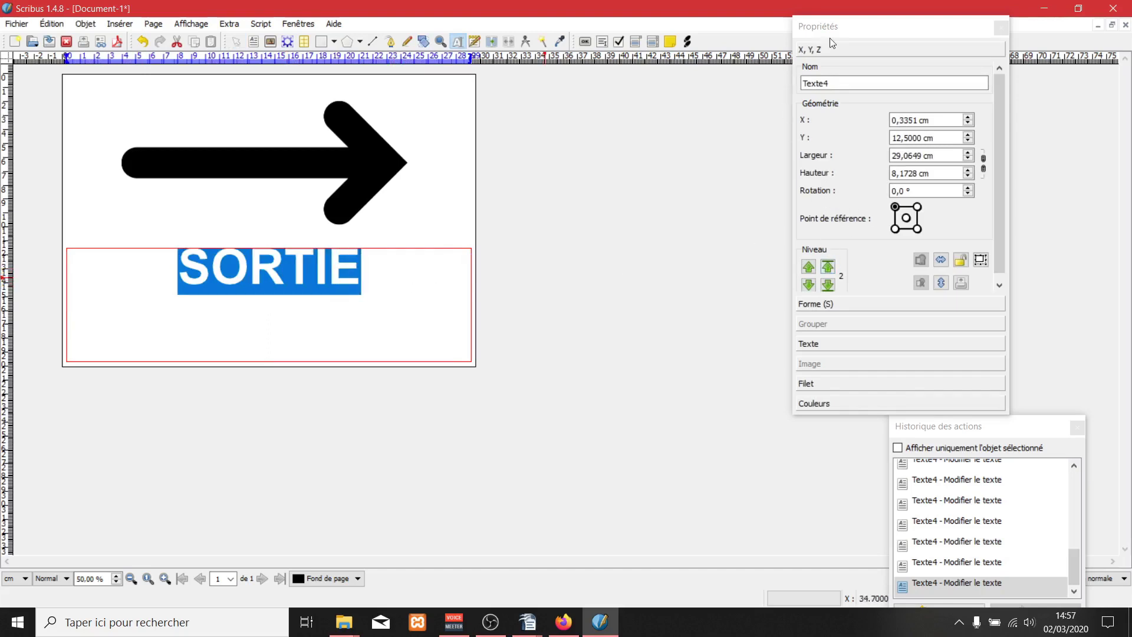
{"action": "left_click_drag", "start_coordinate": [842, 29], "coordinate": [836, 32]}
{"action": "left_click", "coordinate": [813, 348]}
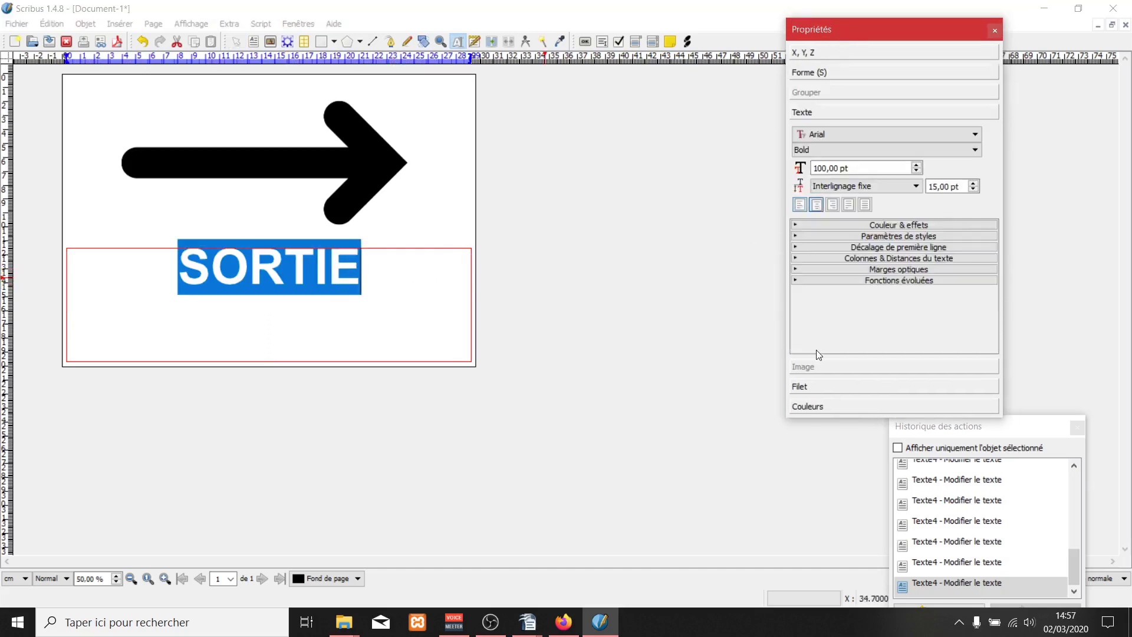
{"action": "left_click_drag", "start_coordinate": [851, 167], "coordinate": [800, 169]}
{"action": "type", "text": "150"}
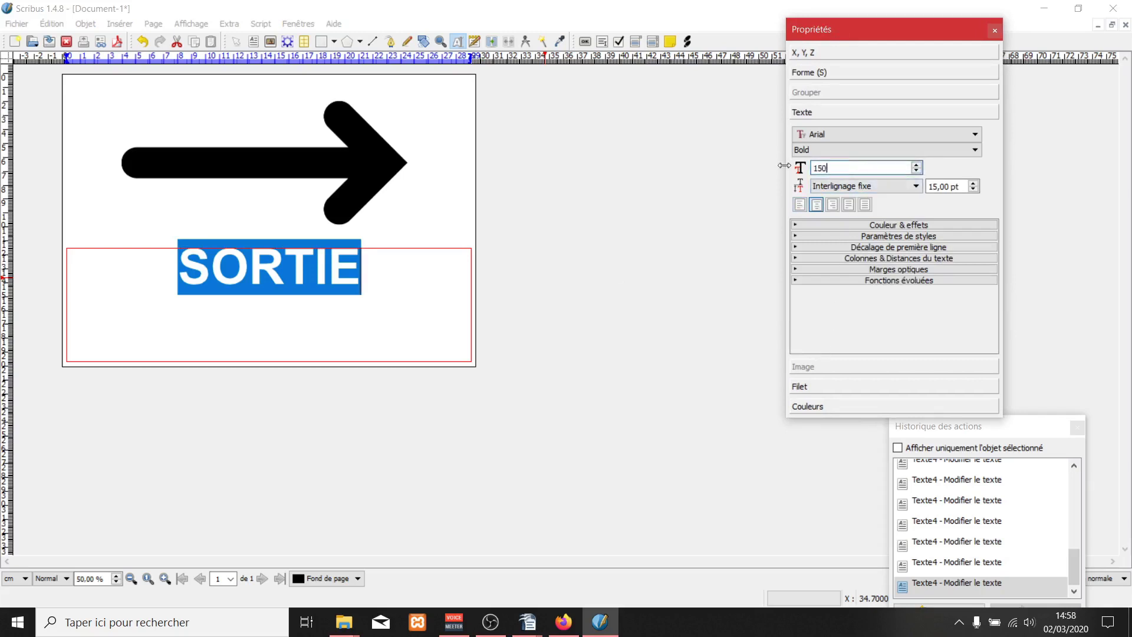
{"action": "key", "text": "Return"}
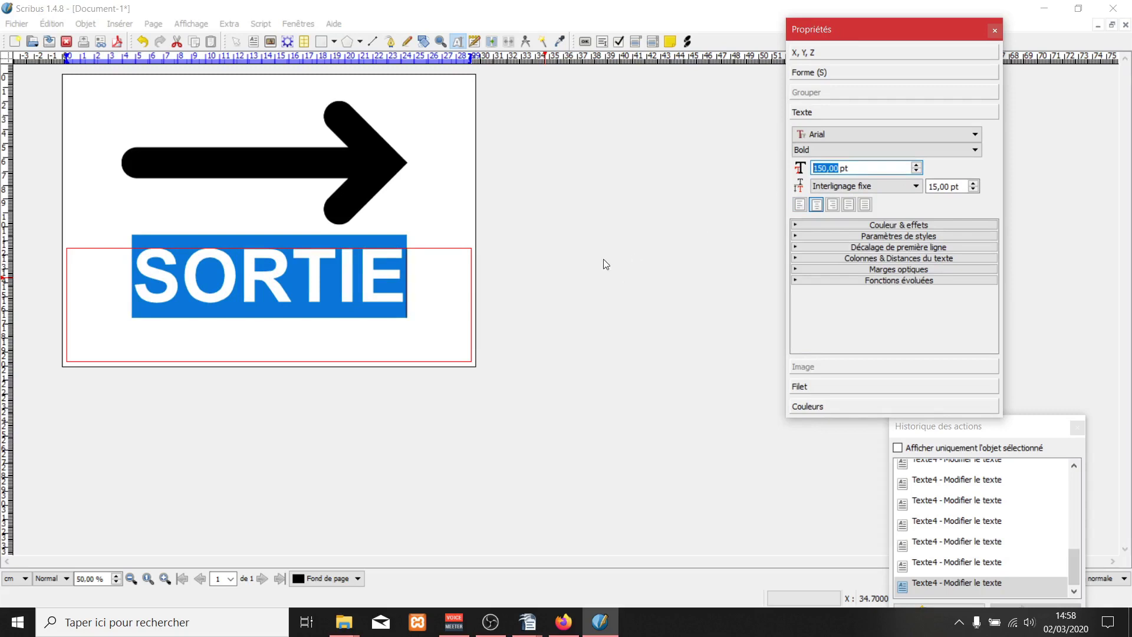
{"action": "left_click", "coordinate": [624, 246]}
{"action": "left_click", "coordinate": [453, 212]}
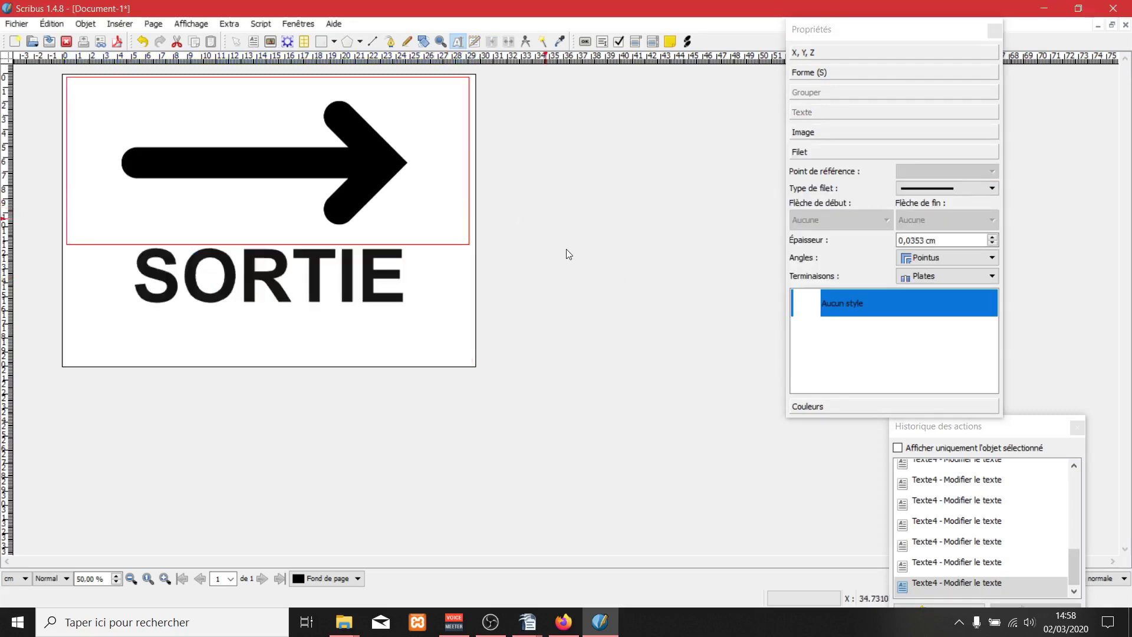
{"action": "left_click", "coordinate": [477, 287]}
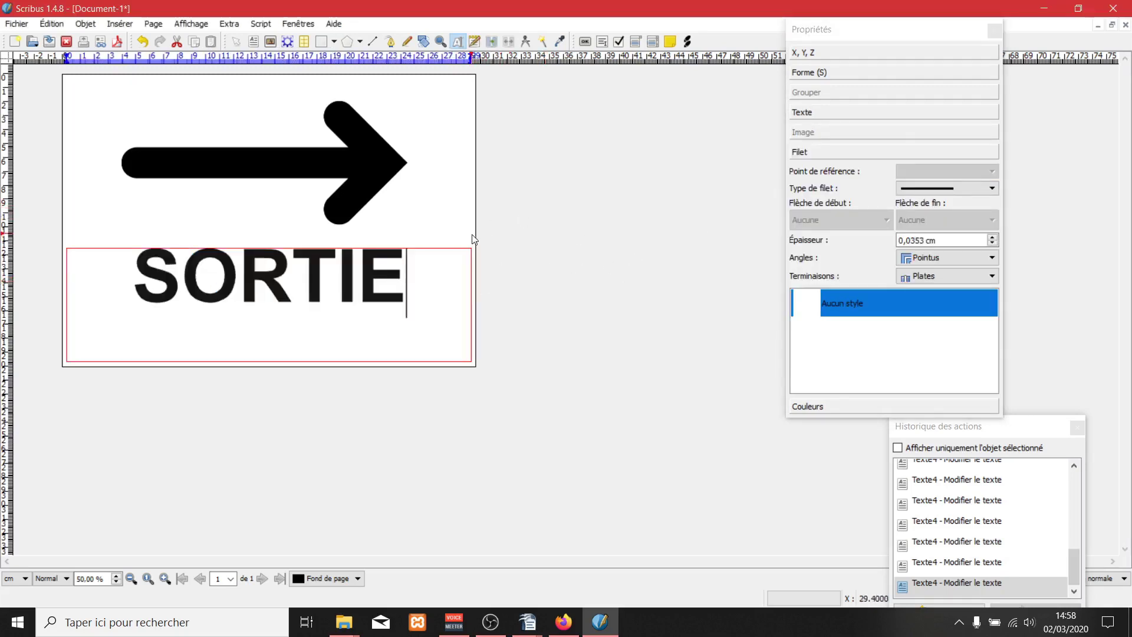
{"action": "left_click", "coordinate": [609, 262]}
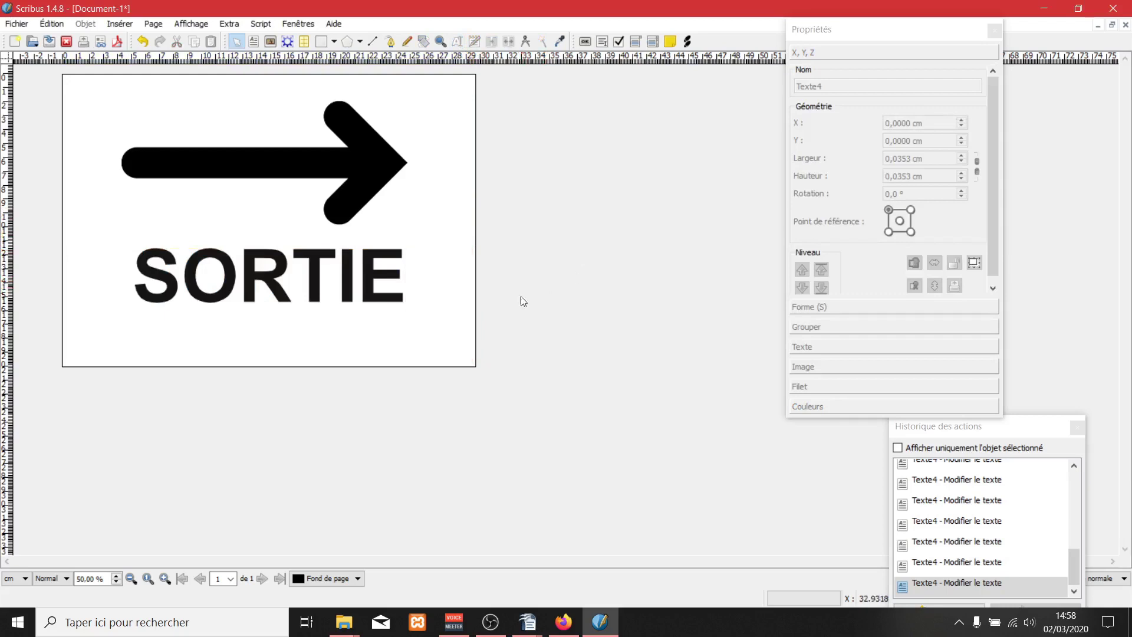
Step: Try a 60 % scale on the arrow image and settle on 70 % both horizontally and vertically
{"action": "left_click", "coordinate": [291, 166]}
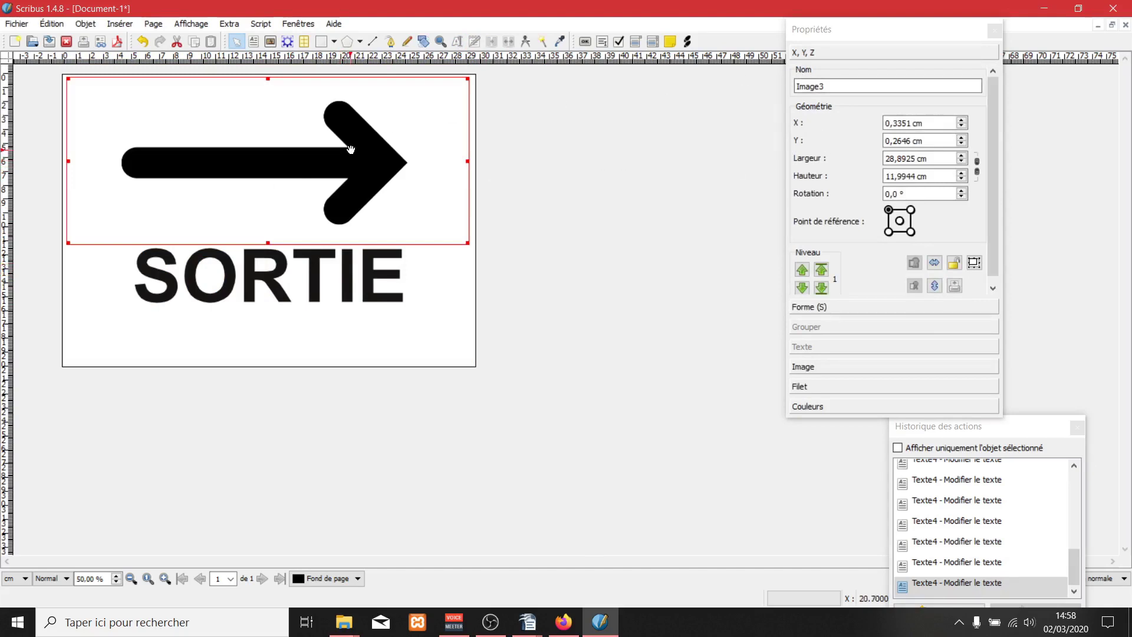
{"action": "left_click", "coordinate": [808, 368]}
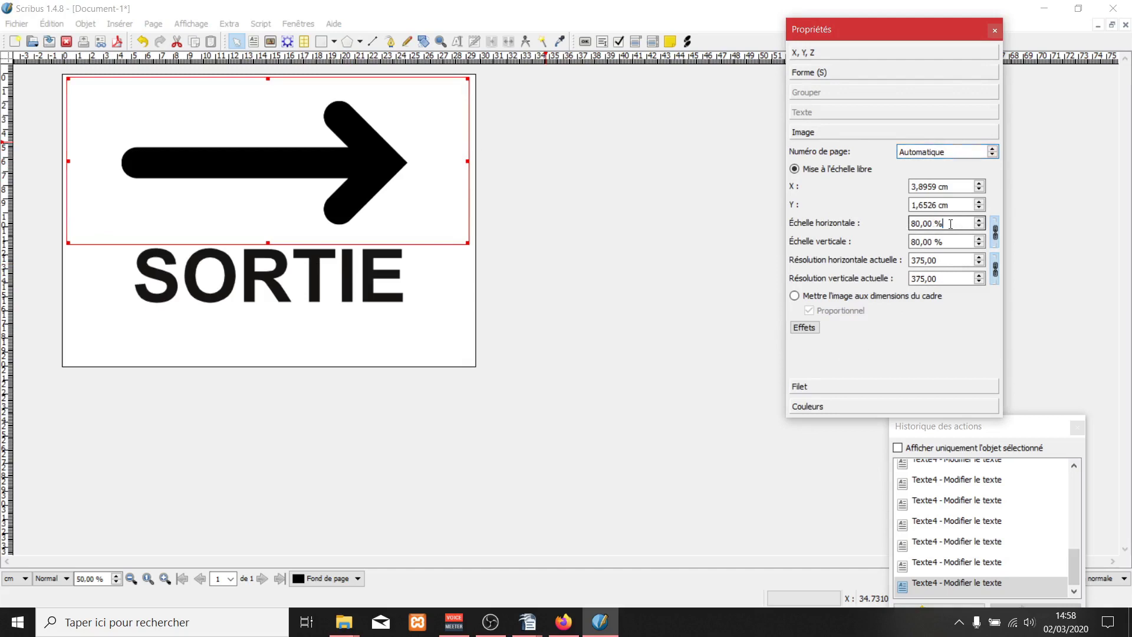
{"action": "left_click_drag", "start_coordinate": [950, 224], "coordinate": [860, 230]}
{"action": "type", "text": "60"}
{"action": "key", "text": "Tab"}
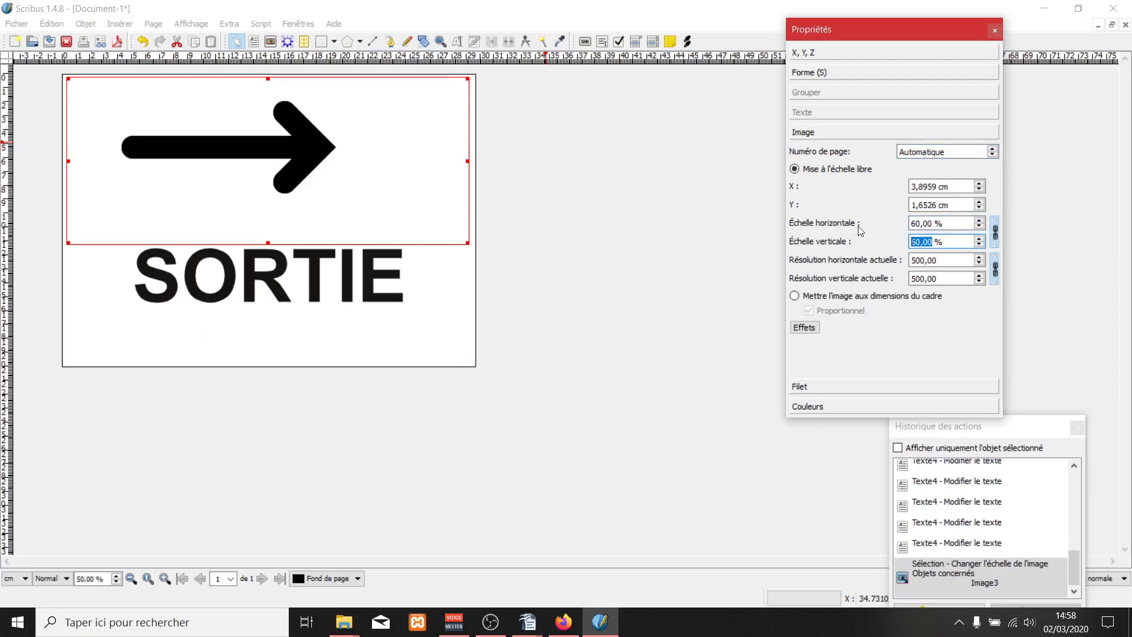
{"action": "type", "text": "70"}
{"action": "key", "text": "Return"}
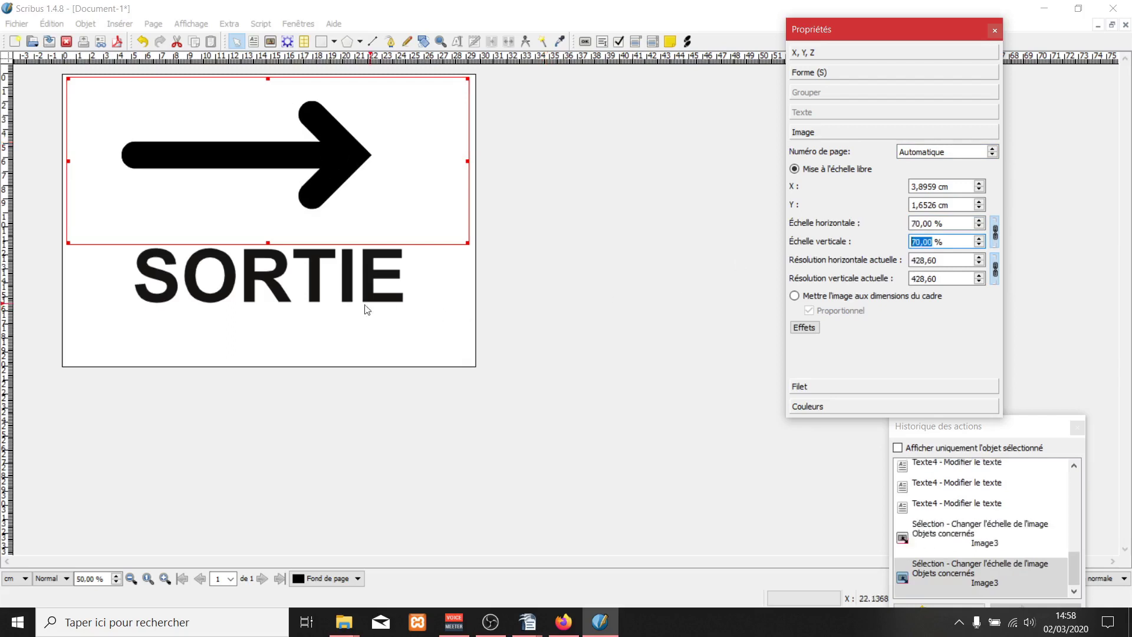
Step: Change the font style of the whole word SORTIE to Arial Black and deselect the text frame
{"action": "double_click", "coordinate": [336, 301]}
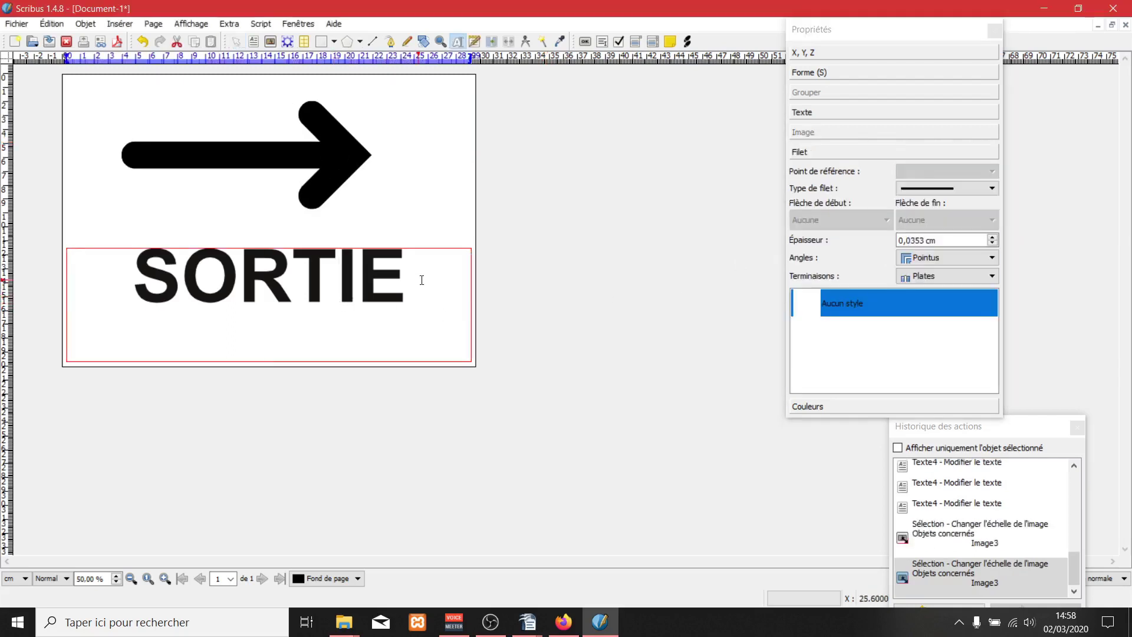
{"action": "key", "text": "ctrl+a"}
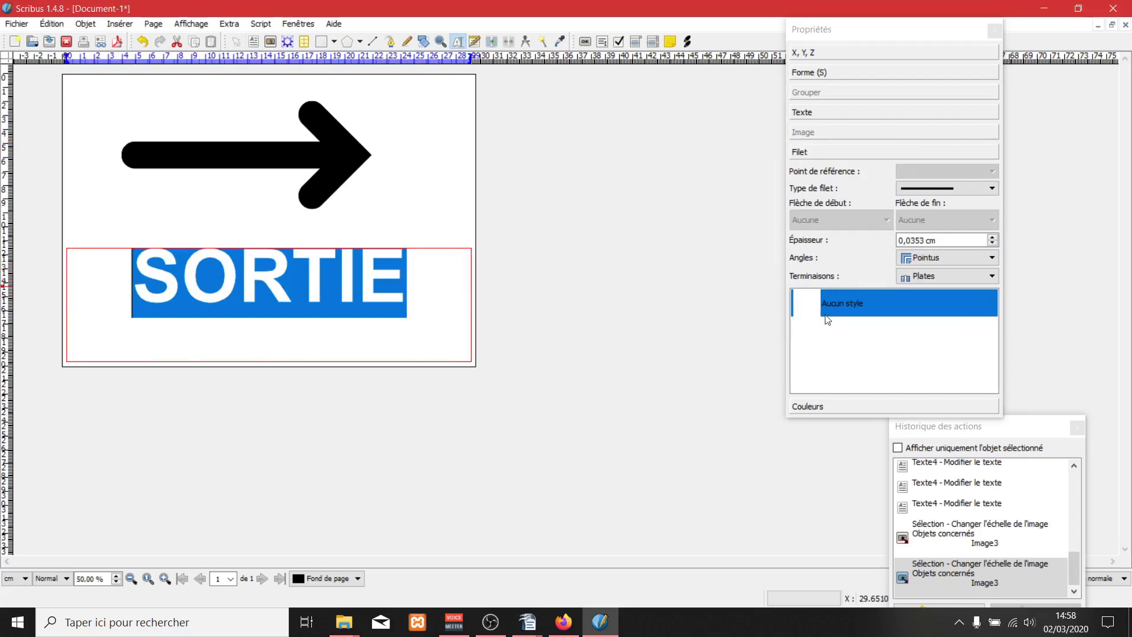
{"action": "left_click", "coordinate": [811, 110]}
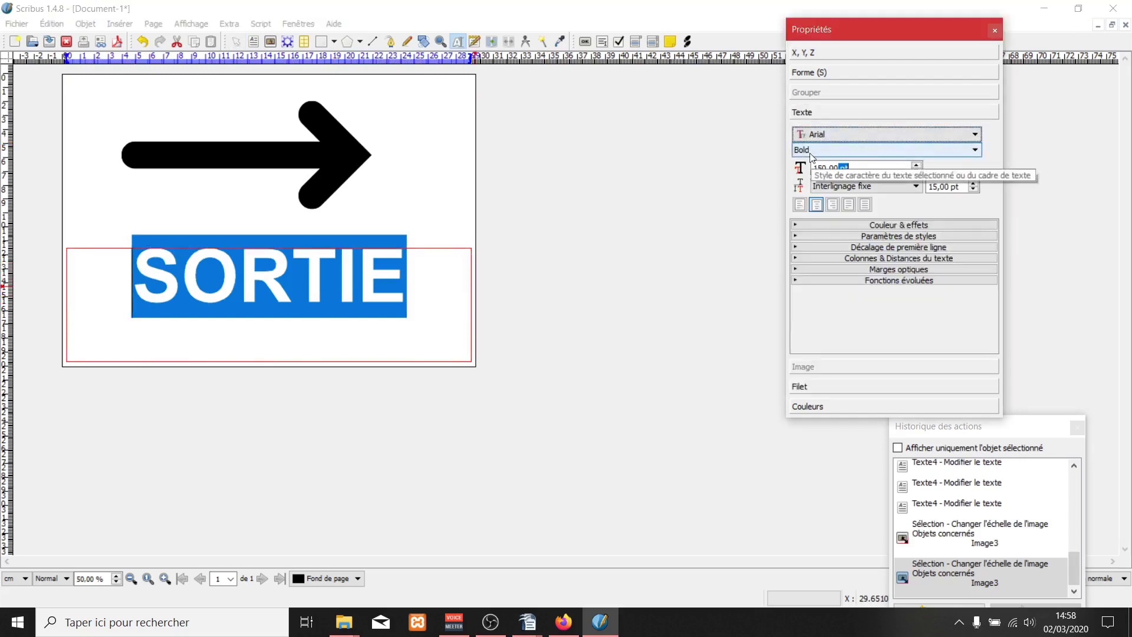
{"action": "left_click", "coordinate": [811, 151]}
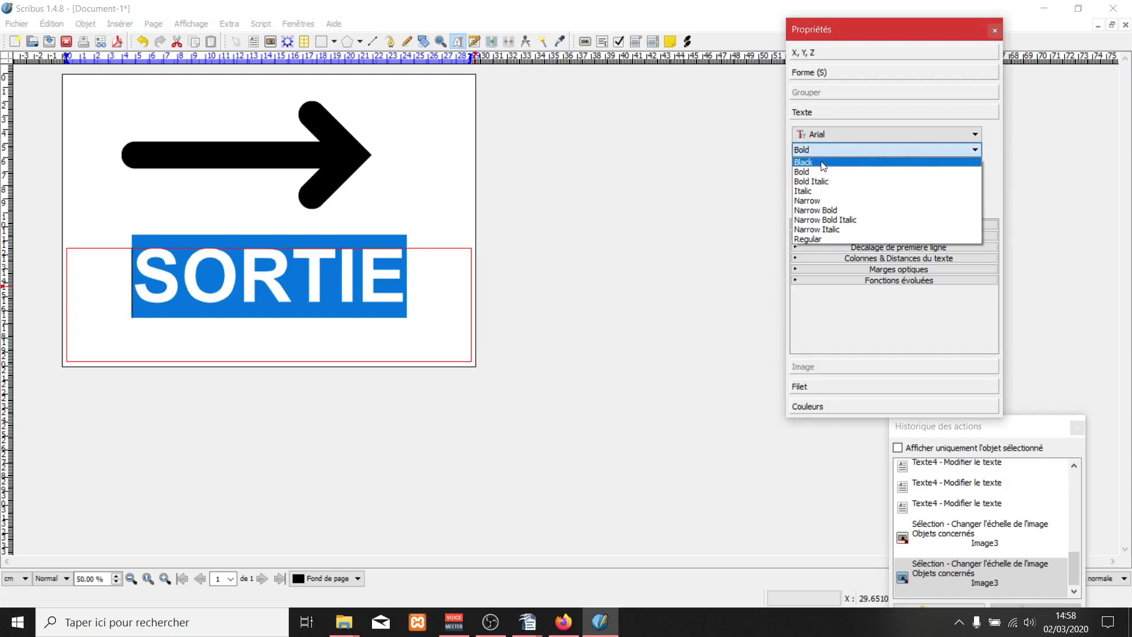
{"action": "left_click", "coordinate": [823, 163]}
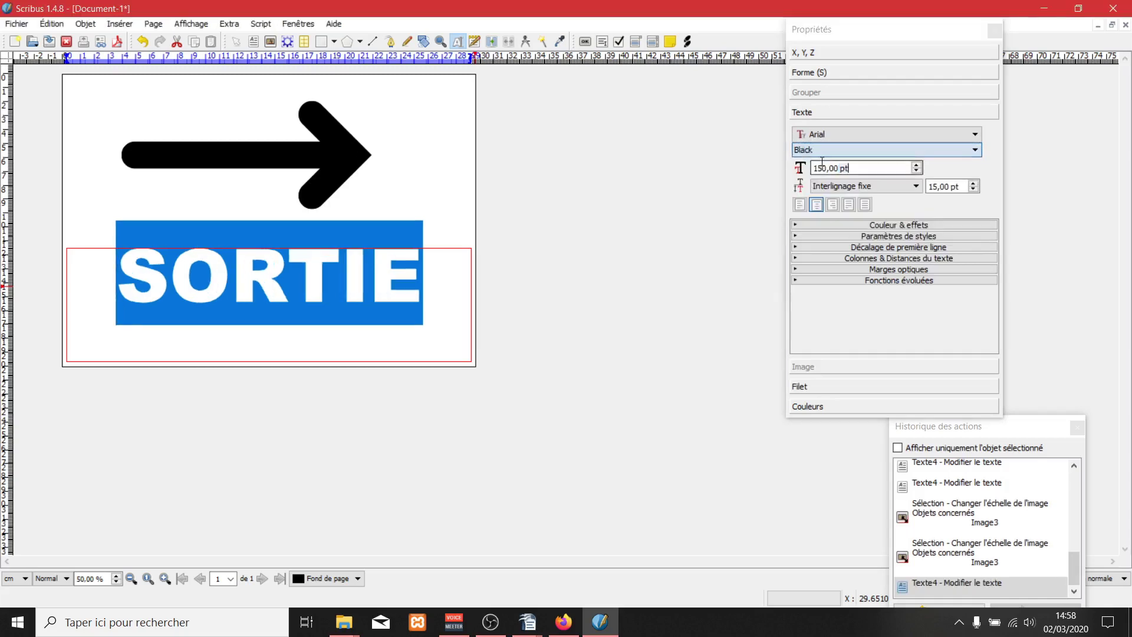
{"action": "left_click", "coordinate": [479, 216]}
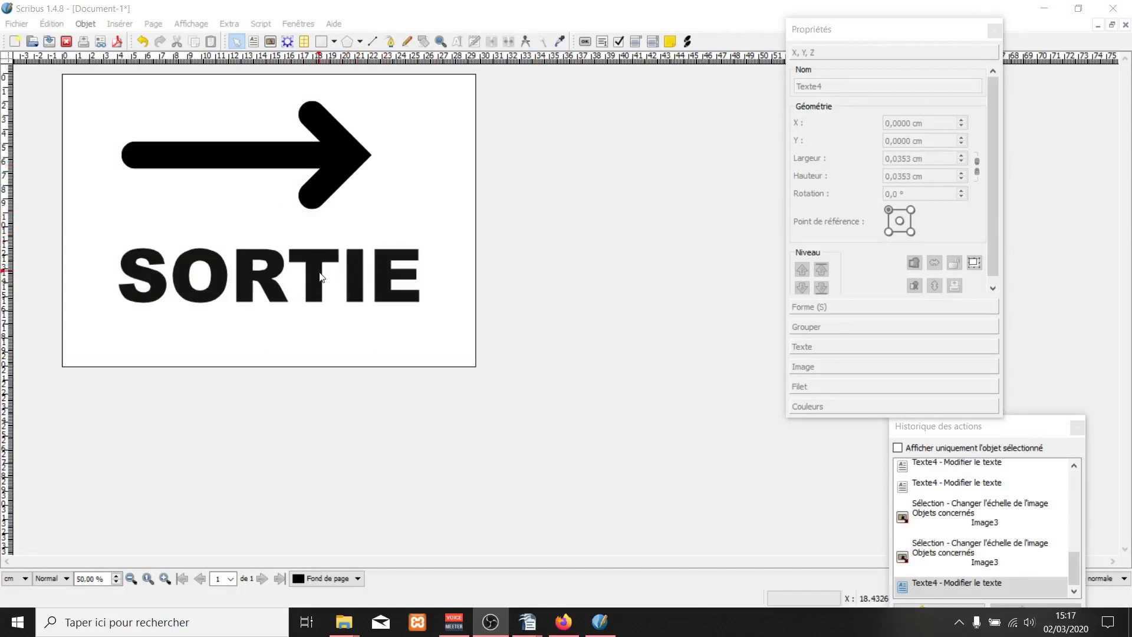
Step: Turn off preview mode and examine the lettering of SORTIE closely at 200 % zoom
{"action": "left_click", "coordinate": [342, 281]}
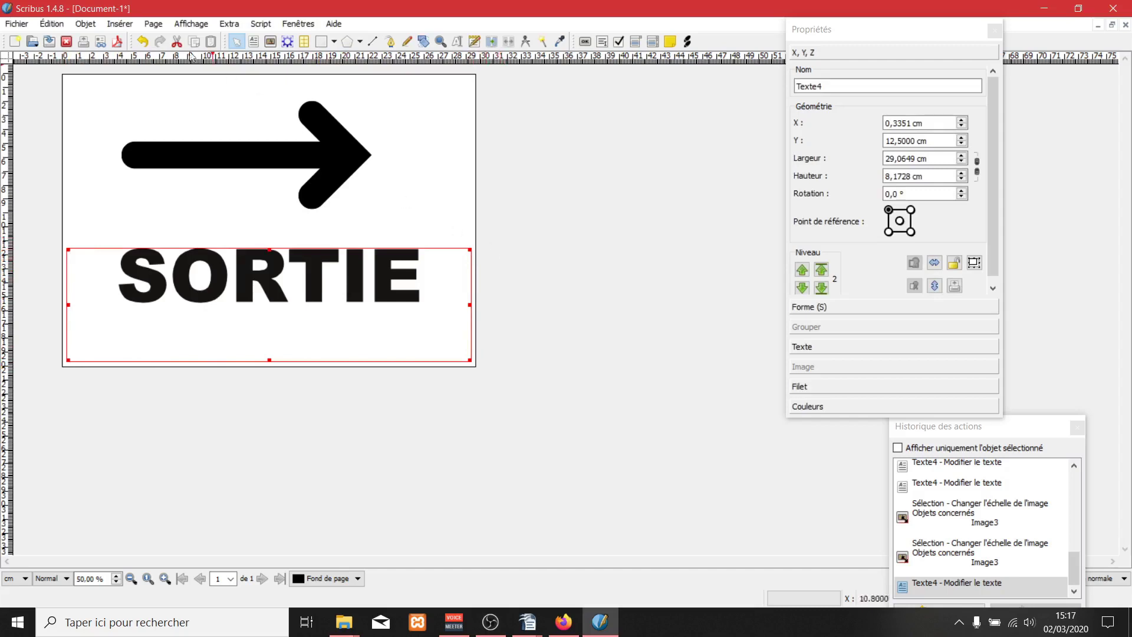
{"action": "left_click", "coordinate": [191, 22]}
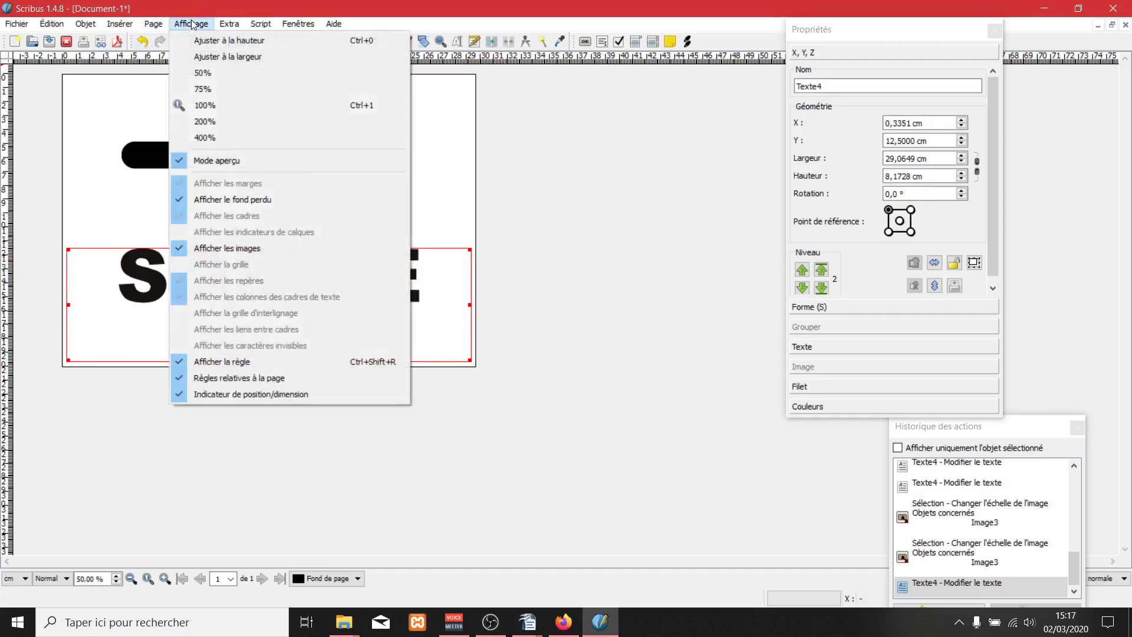
{"action": "left_click", "coordinate": [227, 162]}
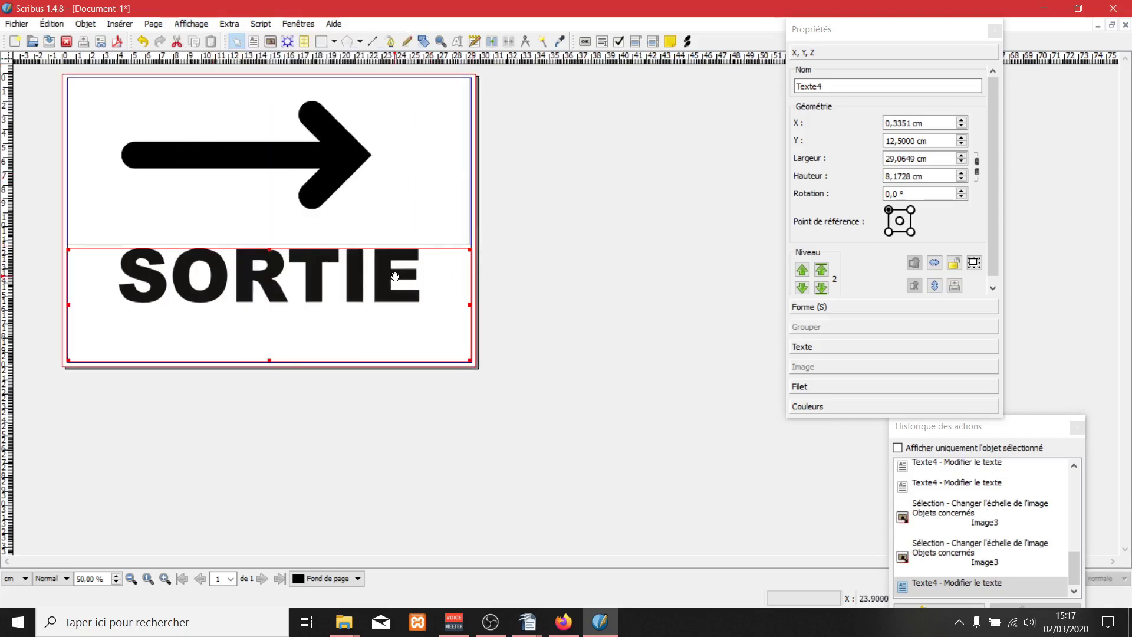
{"action": "left_click", "coordinate": [530, 281]}
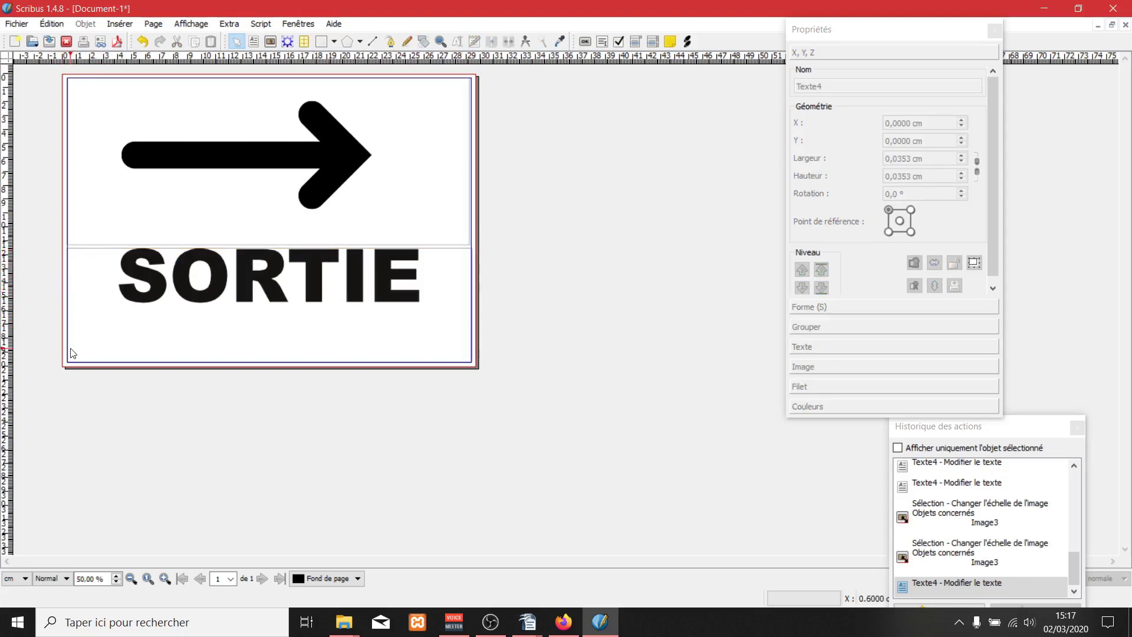
{"action": "left_click", "coordinate": [165, 579]}
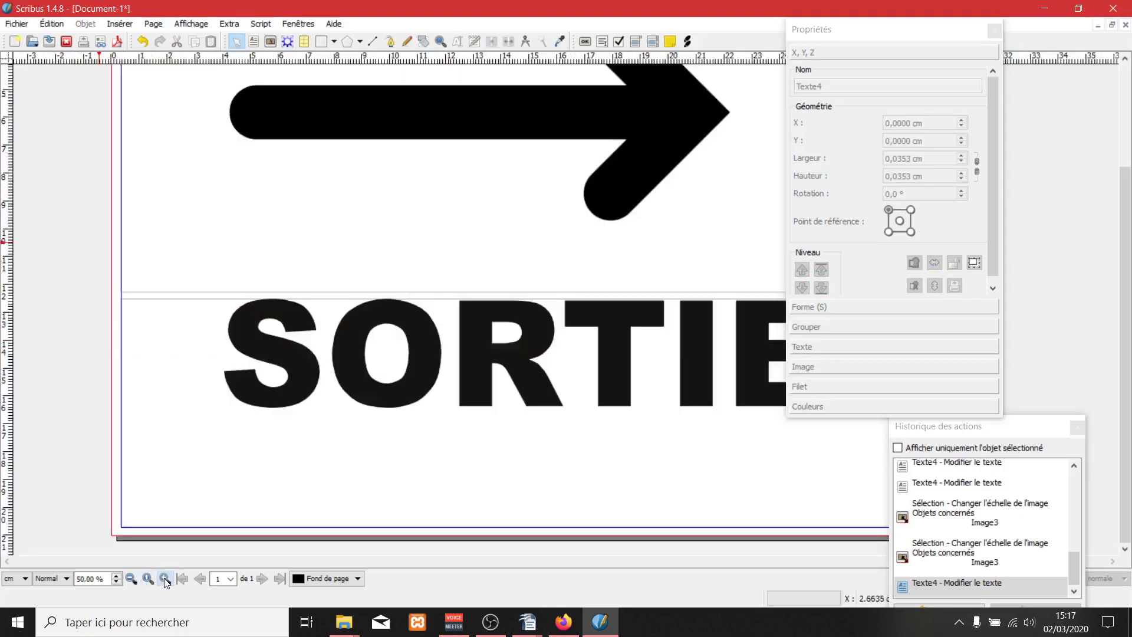
{"action": "left_click", "coordinate": [165, 581]}
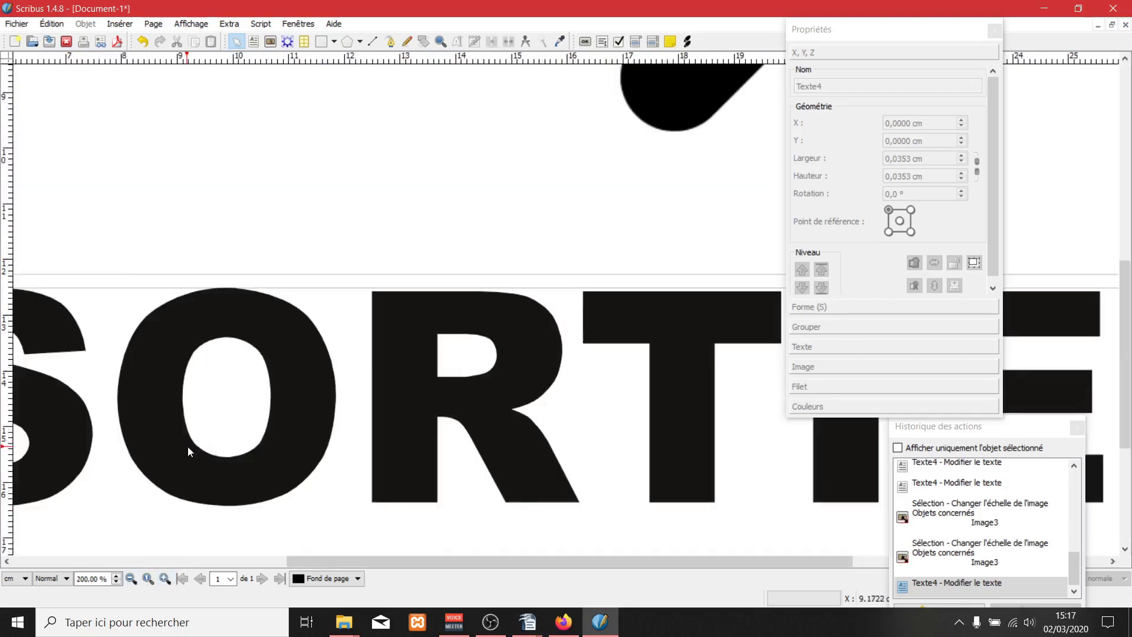
Step: Extend the lower edge of the SORTIE text frame to the page's bottom margin, for a frame height of 8.2 cm
{"action": "left_click_drag", "start_coordinate": [187, 447], "coordinate": [524, 336]}
{"action": "left_click_drag", "start_coordinate": [246, 478], "coordinate": [500, 306]}
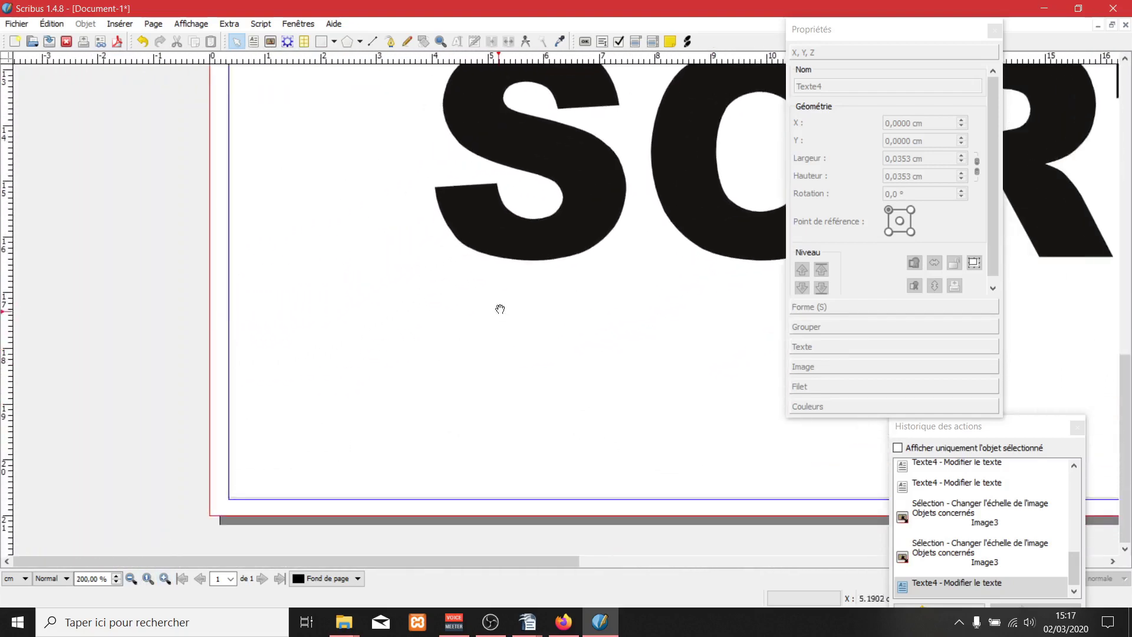
{"action": "left_click", "coordinate": [237, 472]}
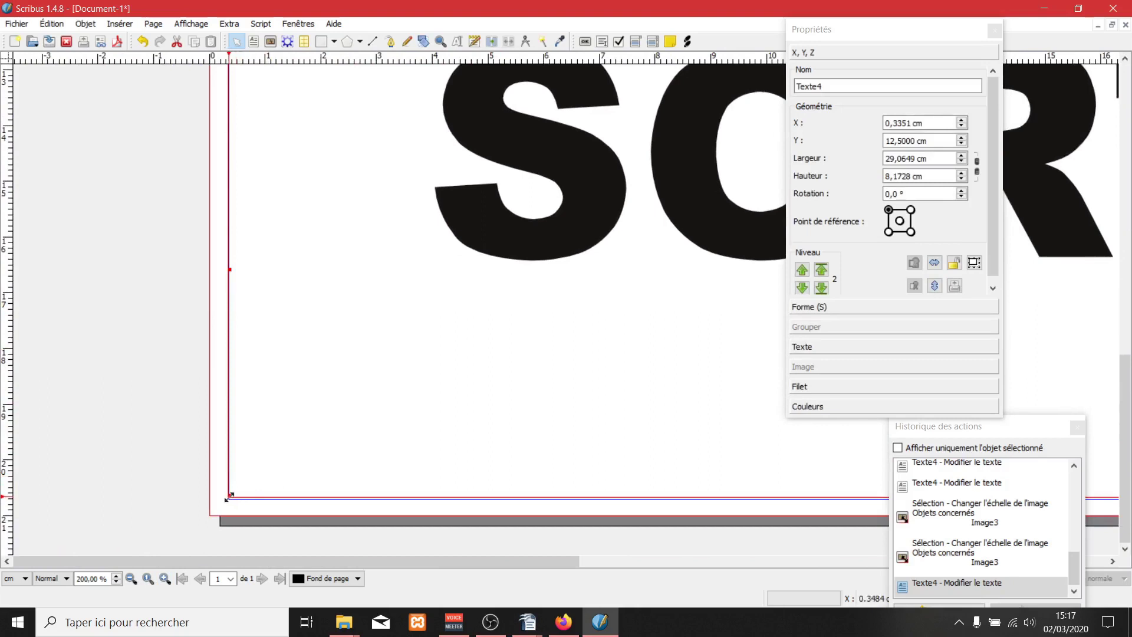
{"action": "left_click_drag", "start_coordinate": [230, 496], "coordinate": [230, 499]}
{"action": "scroll", "coordinate": [493, 399], "scroll_direction": "right", "scroll_amount": 10}
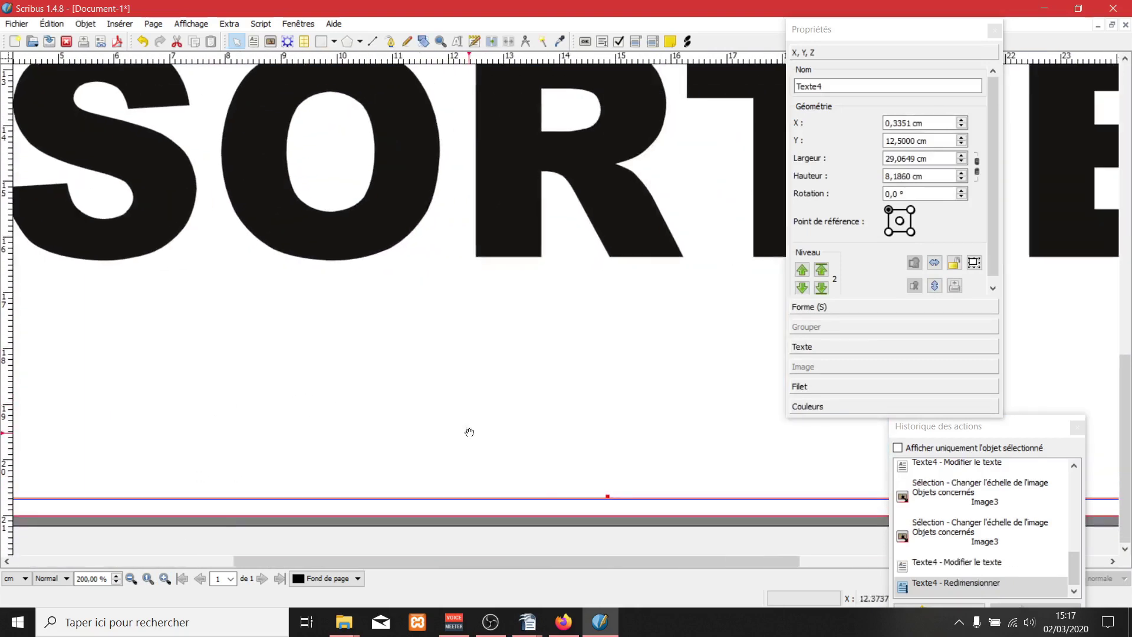
{"action": "mouse_move", "coordinate": [390, 496]}
{"action": "left_mouse_down"}
{"action": "mouse_move", "coordinate": [391, 475]}
{"action": "mouse_move", "coordinate": [391, 499]}
{"action": "left_mouse_up"}
{"action": "scroll", "coordinate": [323, 435], "scroll_direction": "right", "scroll_amount": 7}
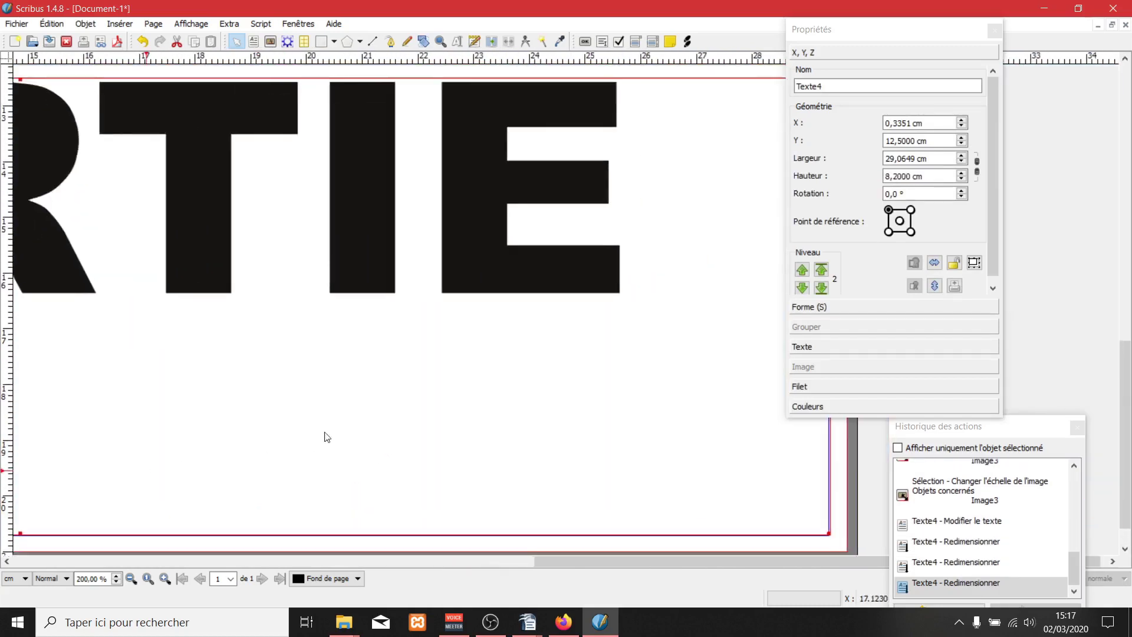
Step: Adjust the right edge of the SORTIE text frame to a width of about 29.02 cm and deselect the frame
{"action": "scroll", "coordinate": [448, 412], "scroll_direction": "up", "scroll_amount": 2}
{"action": "left_click_drag", "start_coordinate": [902, 37], "coordinate": [1041, 34]}
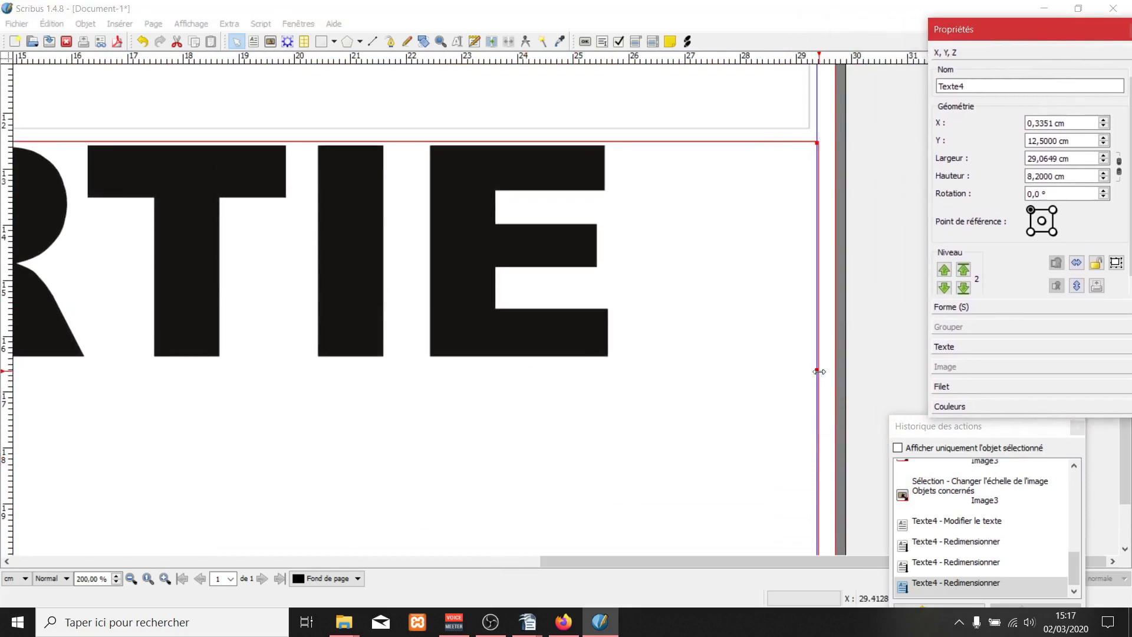
{"action": "mouse_move", "coordinate": [817, 371]}
{"action": "left_mouse_down"}
{"action": "mouse_move", "coordinate": [801, 372]}
{"action": "mouse_move", "coordinate": [815, 365]}
{"action": "left_mouse_up"}
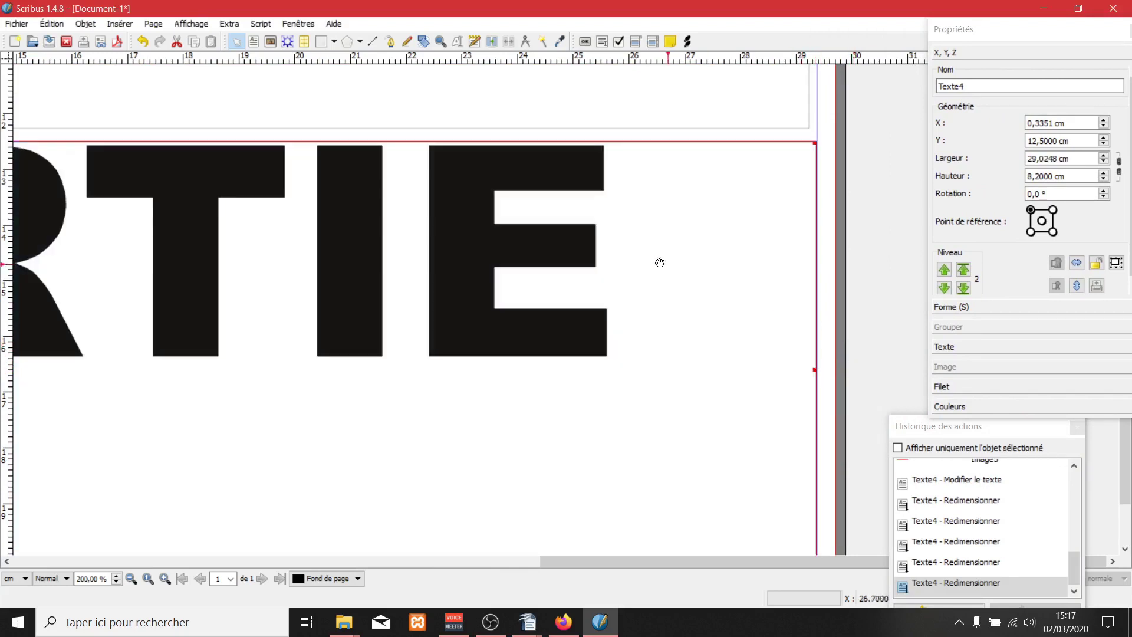
{"action": "left_click", "coordinate": [131, 579]}
{"action": "left_click", "coordinate": [131, 579]}
{"action": "left_click", "coordinate": [446, 411]}
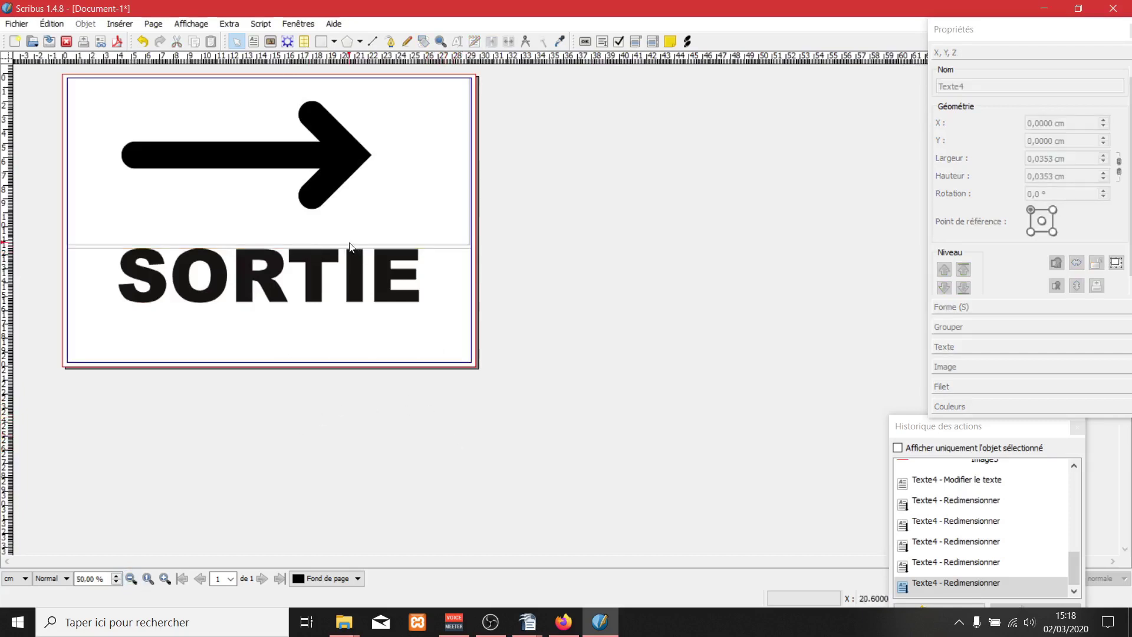
Step: Reposition the arrow picture inside its image frame, lower and further right, so its tip sits above the final E of SORTIE
{"action": "double_click", "coordinate": [333, 164]}
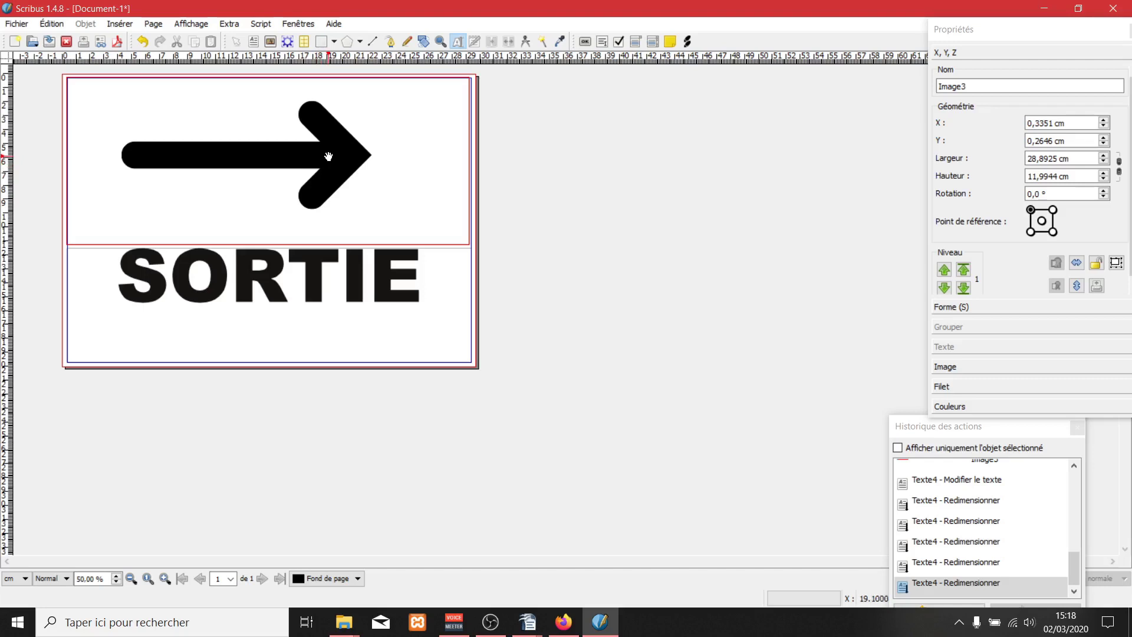
{"action": "left_click_drag", "start_coordinate": [329, 156], "coordinate": [356, 195]}
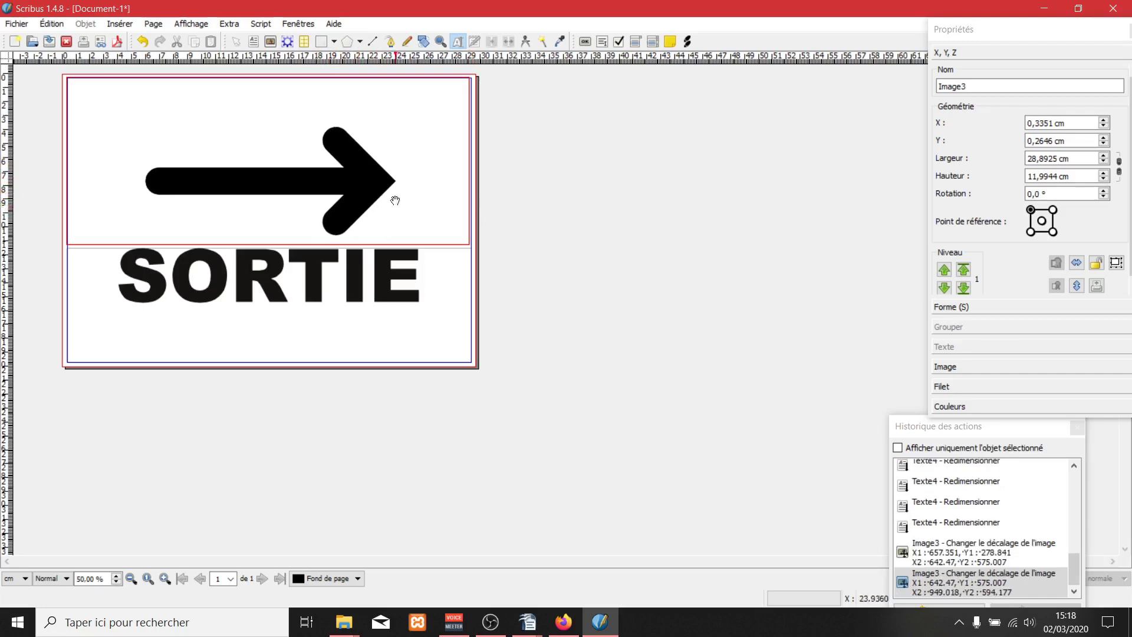
{"action": "left_click_drag", "start_coordinate": [371, 198], "coordinate": [394, 197]}
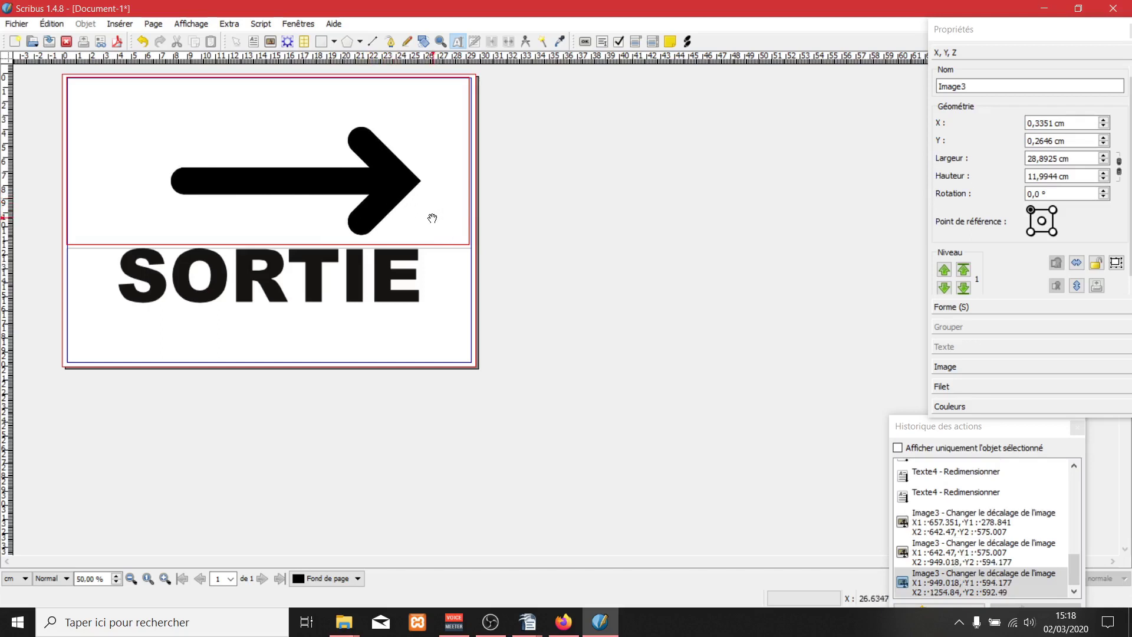
Step: Add a vertical guide at about 25.54 cm, along the right end of the letter E in SORTIE
{"action": "left_click", "coordinate": [165, 579]}
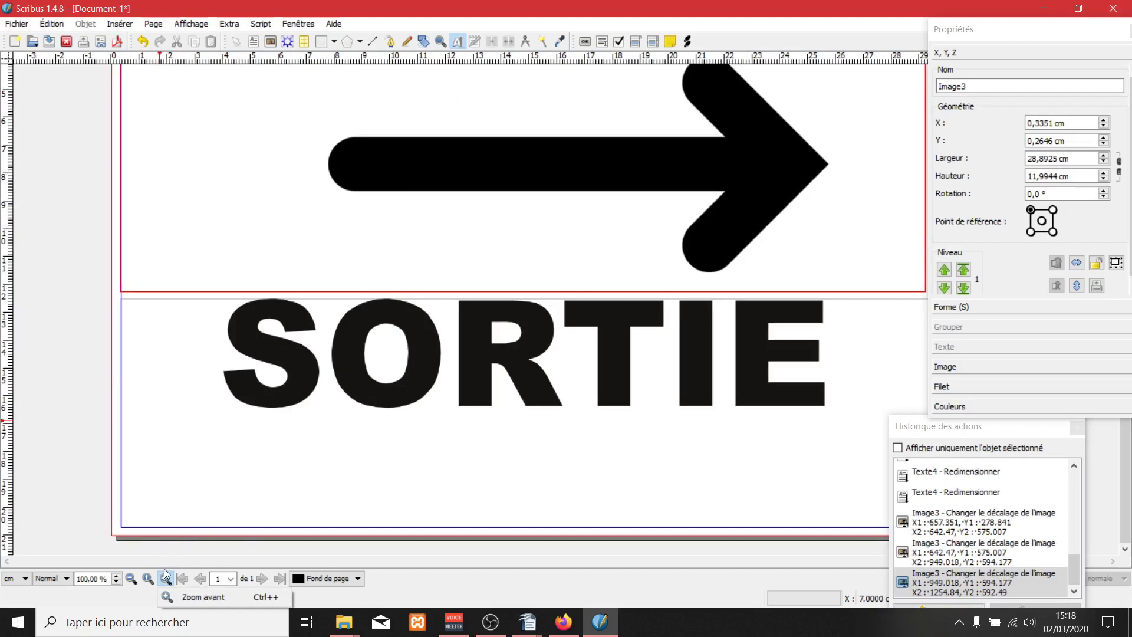
{"action": "left_click", "coordinate": [165, 579]}
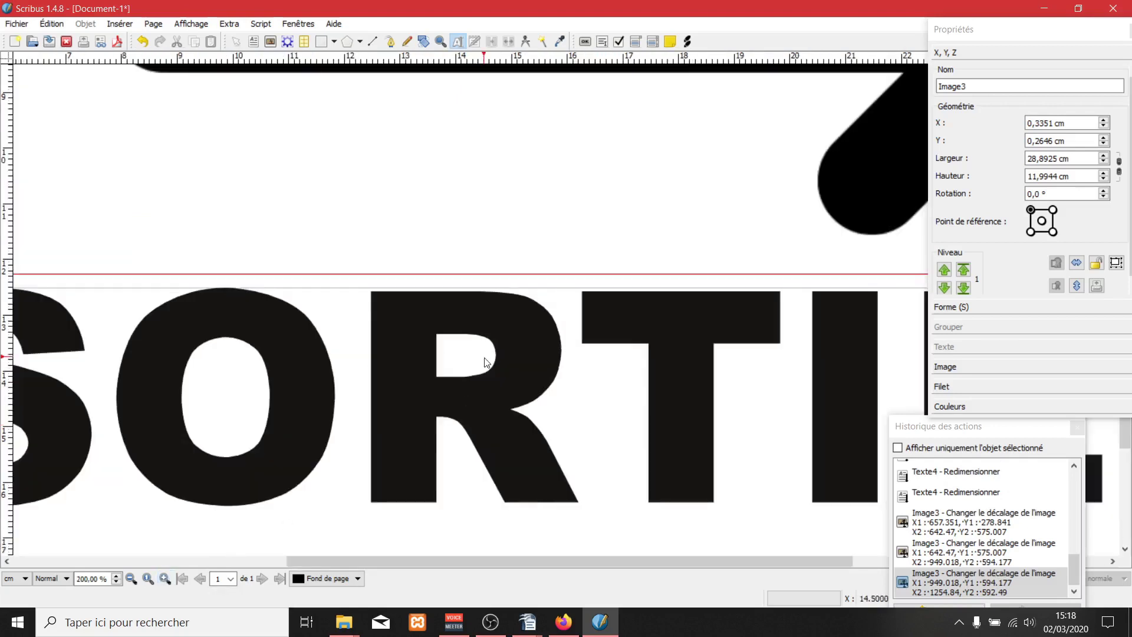
{"action": "left_click_drag", "start_coordinate": [486, 361], "coordinate": [328, 363]}
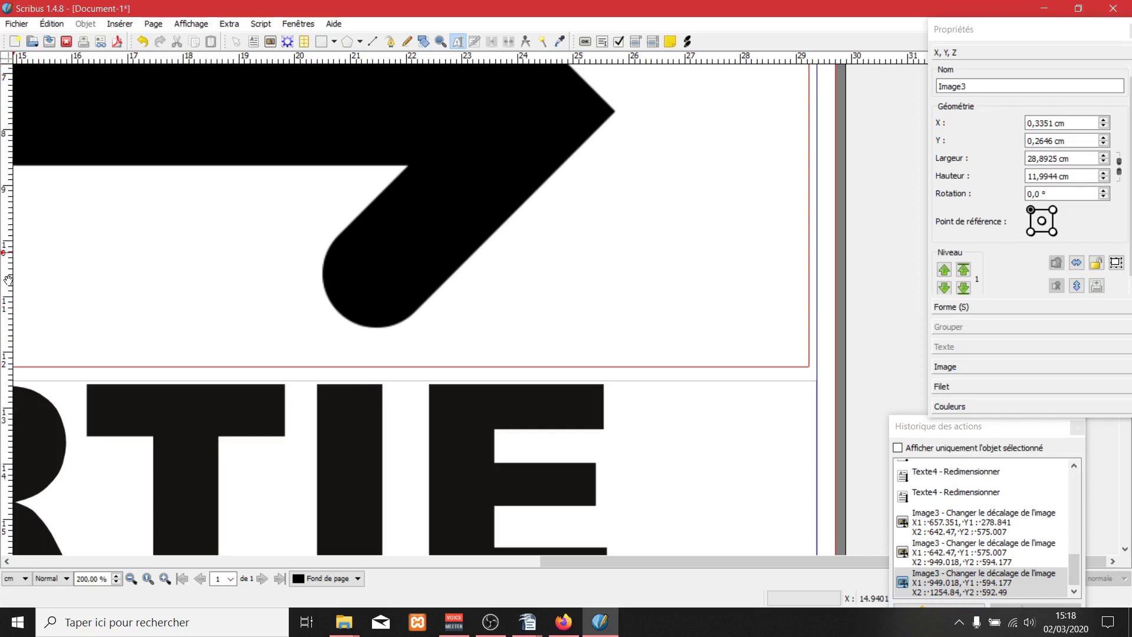
{"action": "left_click_drag", "start_coordinate": [8, 281], "coordinate": [9, 280]}
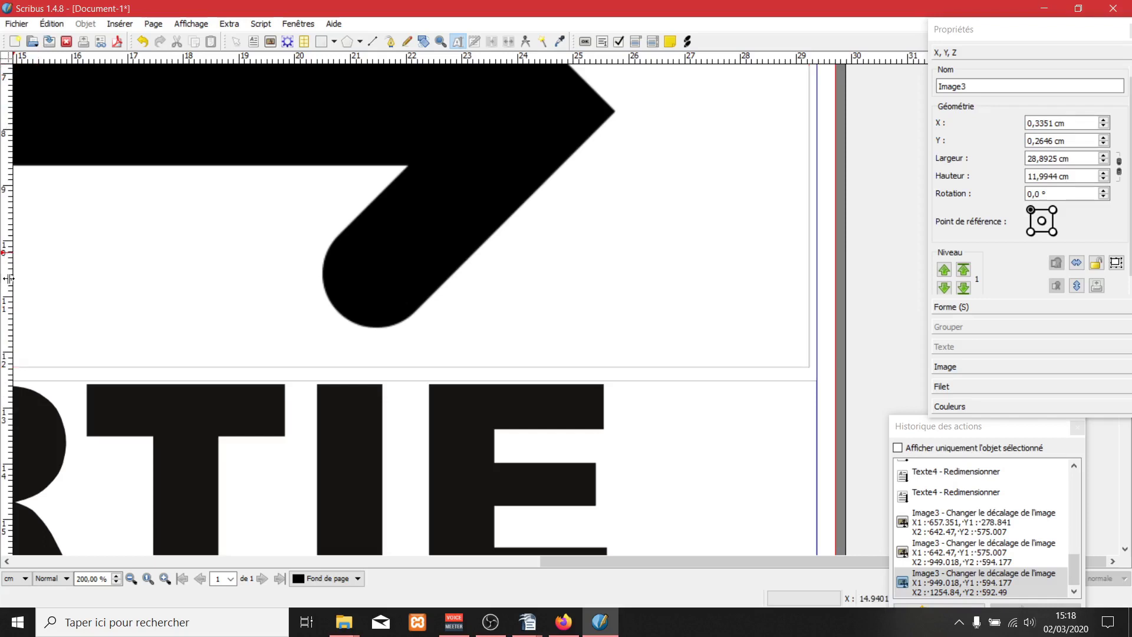
{"action": "left_click_drag", "start_coordinate": [9, 279], "coordinate": [402, 299]}
{"action": "left_click_drag", "start_coordinate": [490, 298], "coordinate": [603, 296]}
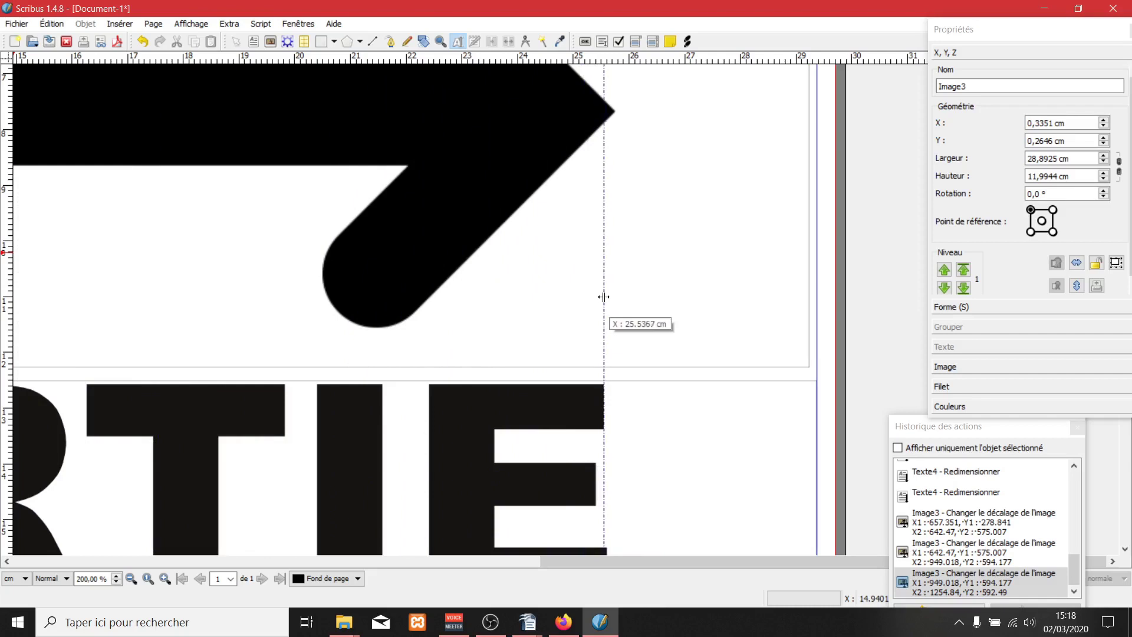
{"action": "left_click_drag", "start_coordinate": [604, 297], "coordinate": [604, 296]}
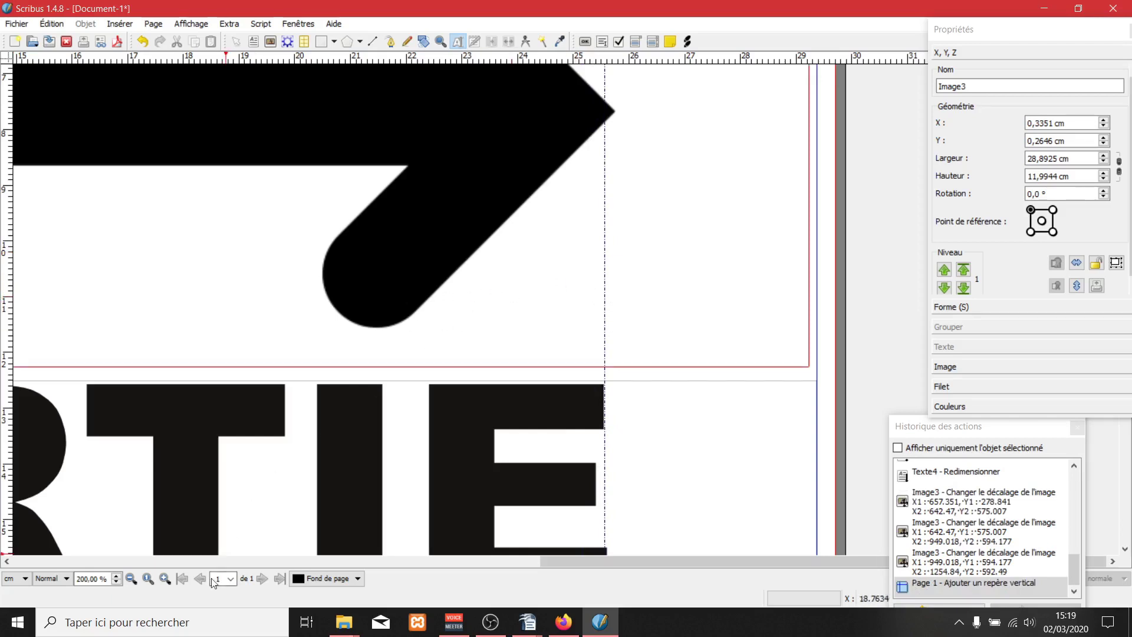
Step: Shift the arrow picture slightly left inside its frame so its tip meets the vertical guide, and deselect it
{"action": "left_click", "coordinate": [131, 579]}
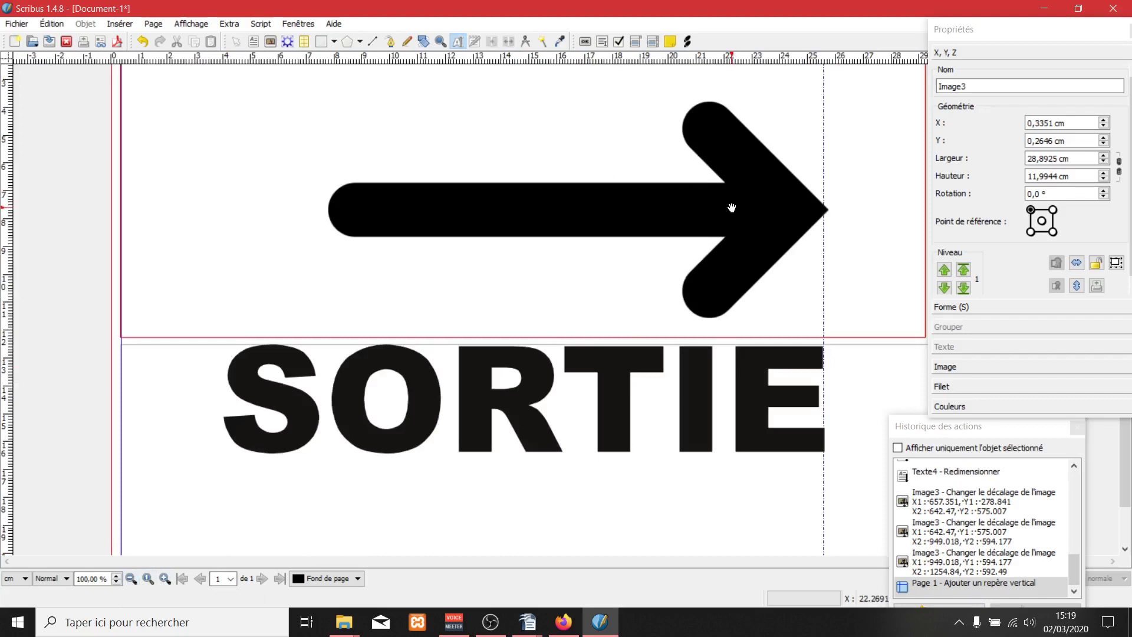
{"action": "left_click_drag", "start_coordinate": [749, 211], "coordinate": [744, 212]}
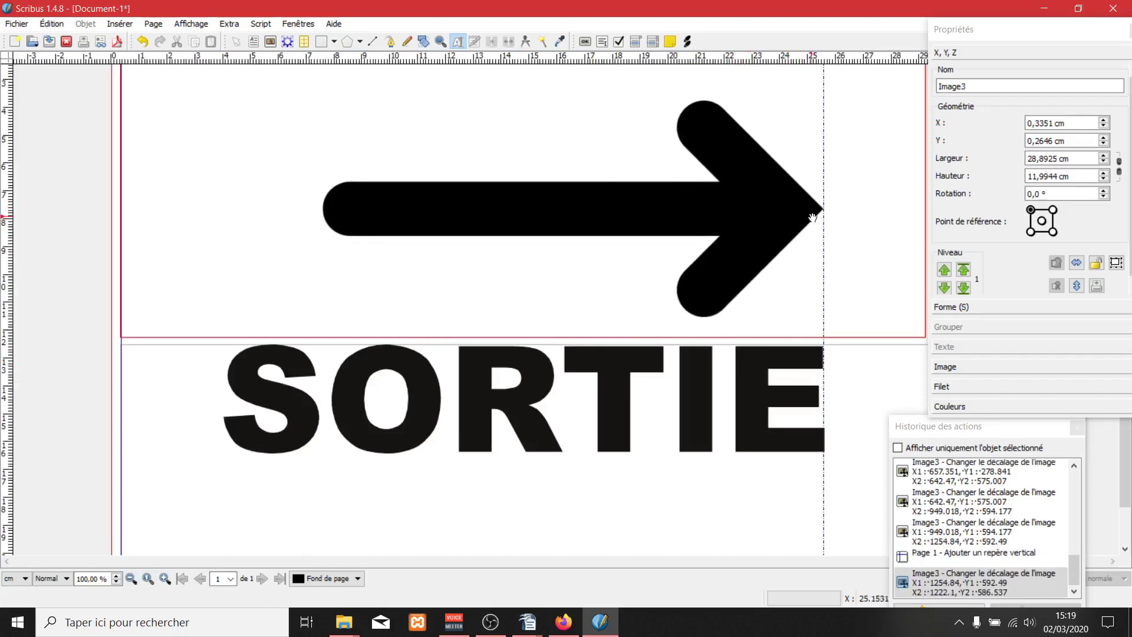
{"action": "left_click", "coordinate": [101, 356]}
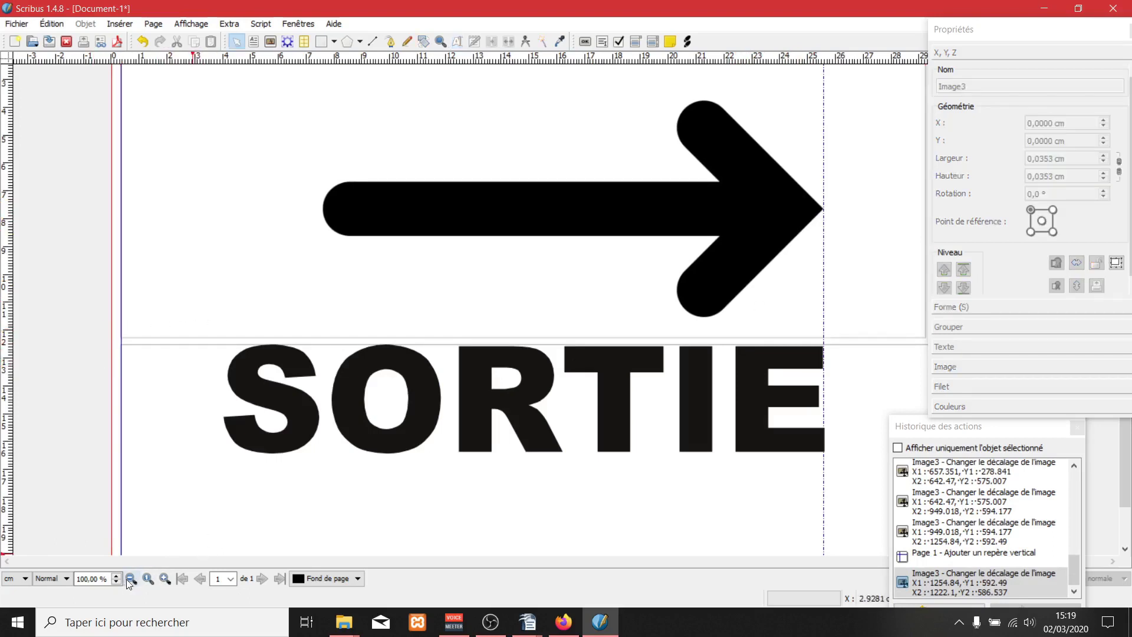
Step: Show the whole poster at 50 % zoom in preview mode to check the alignment of arrow and text
{"action": "left_click", "coordinate": [131, 579]}
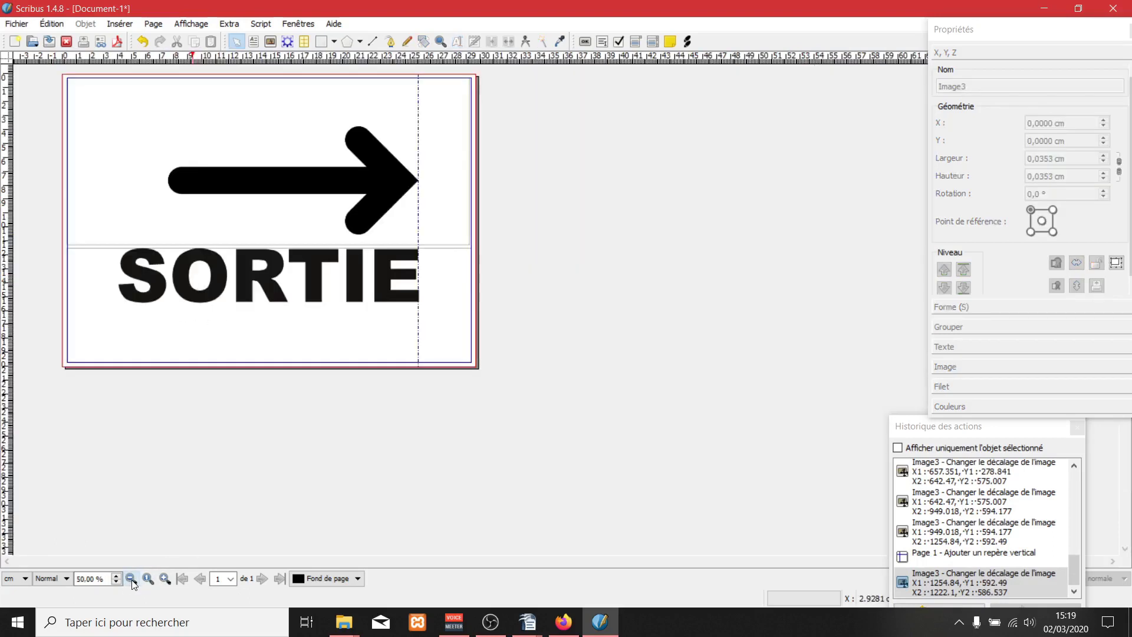
{"action": "left_click", "coordinate": [190, 24]}
{"action": "left_click", "coordinate": [233, 160]}
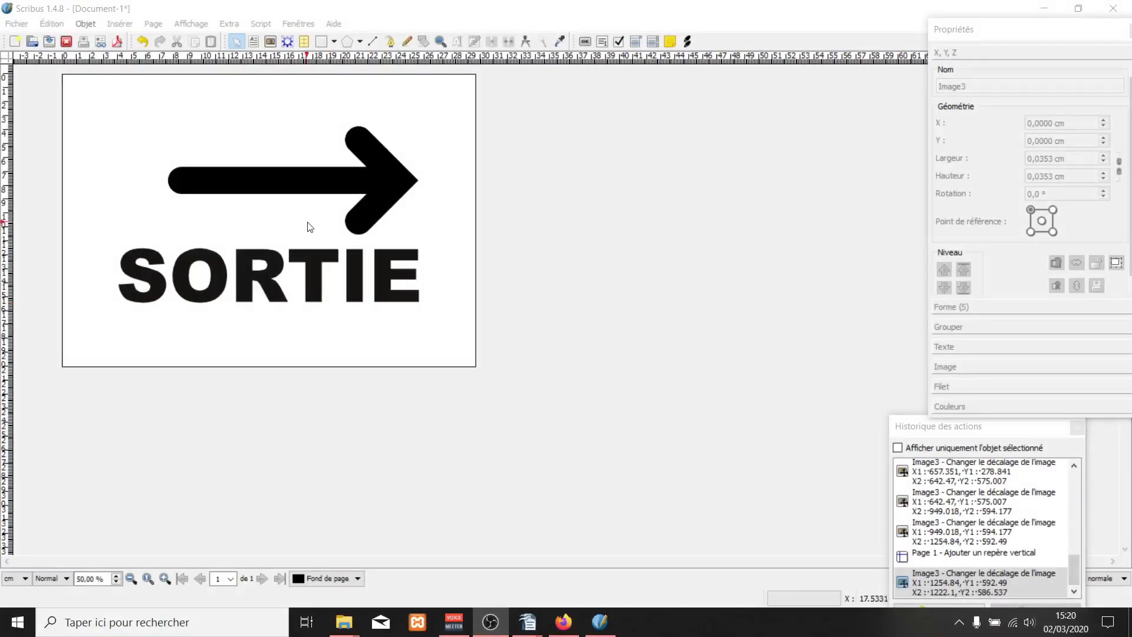
{"action": "left_click", "coordinate": [560, 223]}
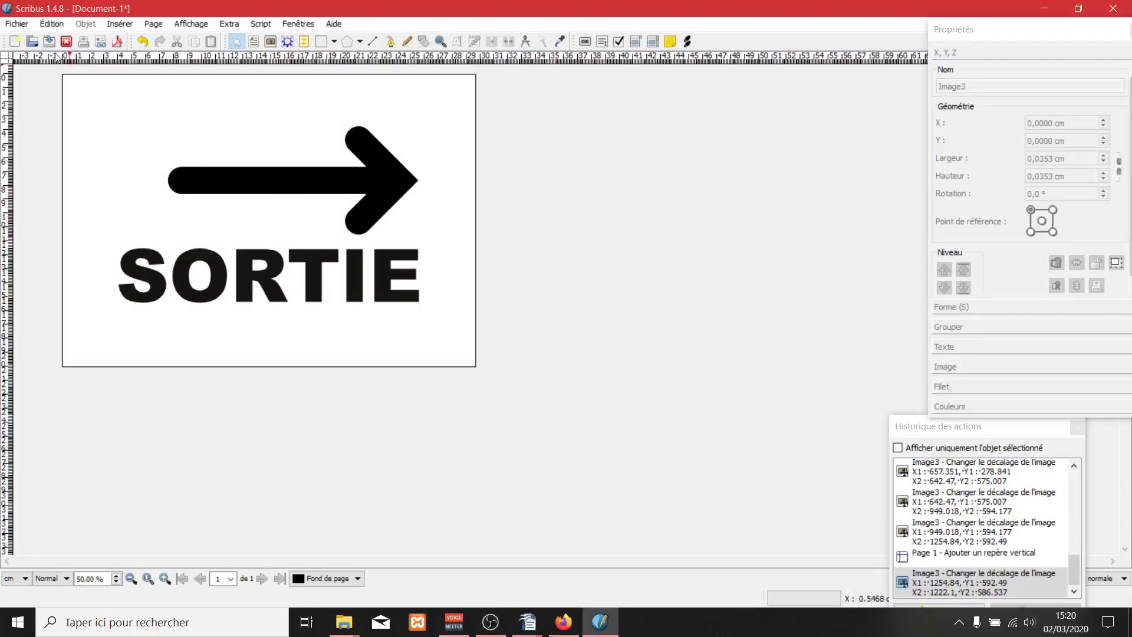
Step: Save the document as mon affichette Sortie.sla in C:\projet Affichette Sortie, replacing the existing file
{"action": "left_click", "coordinate": [16, 25]}
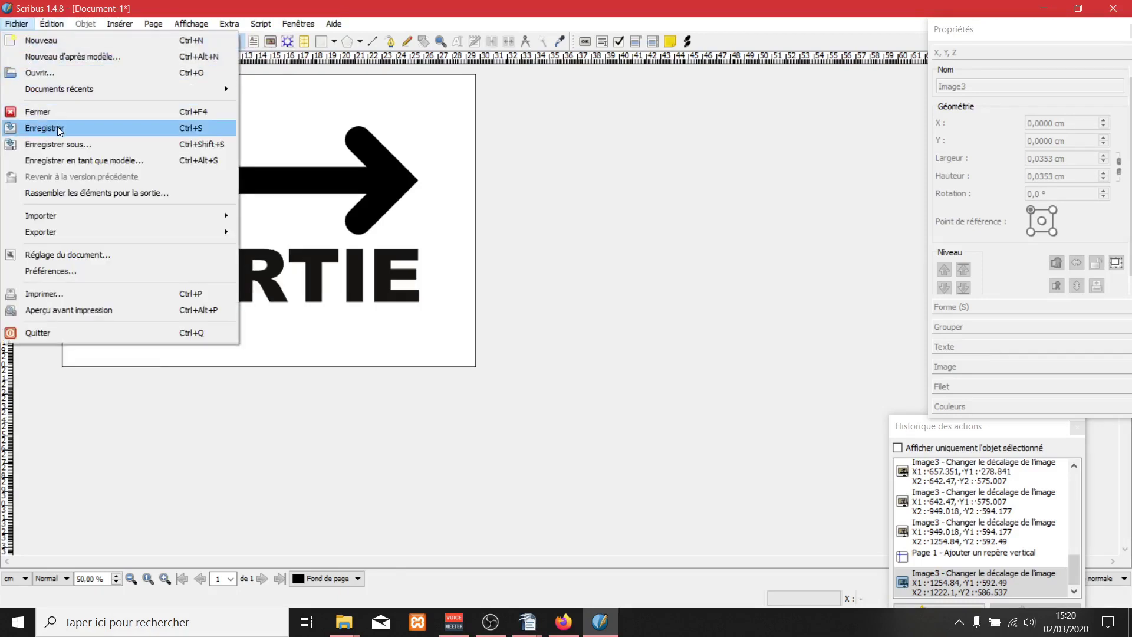
{"action": "left_click", "coordinate": [57, 126]}
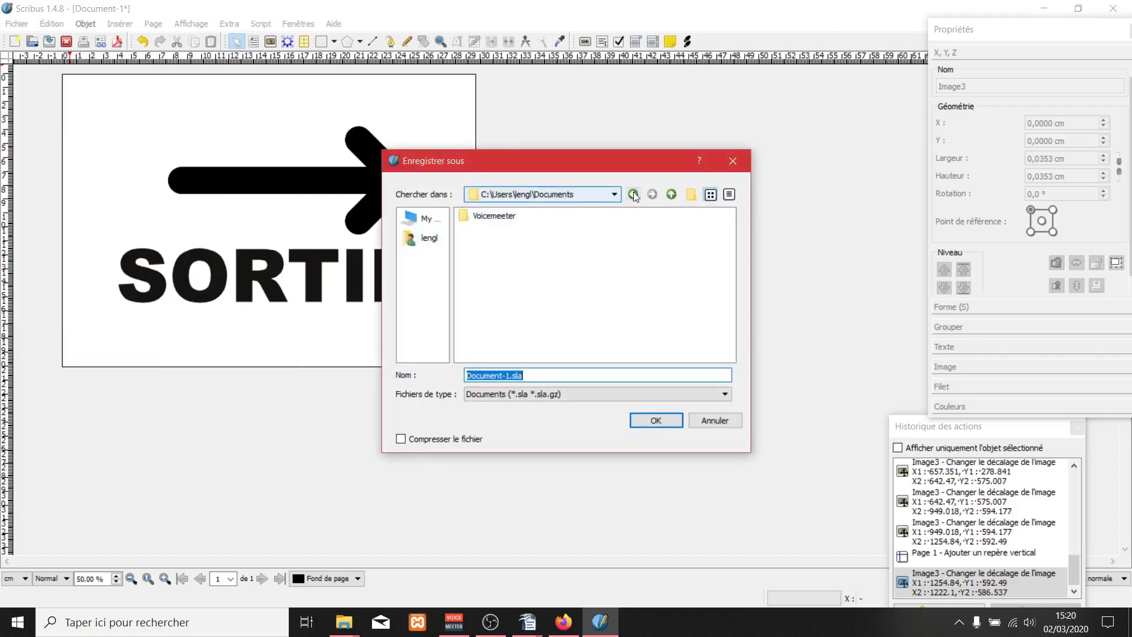
{"action": "left_click", "coordinate": [672, 195]}
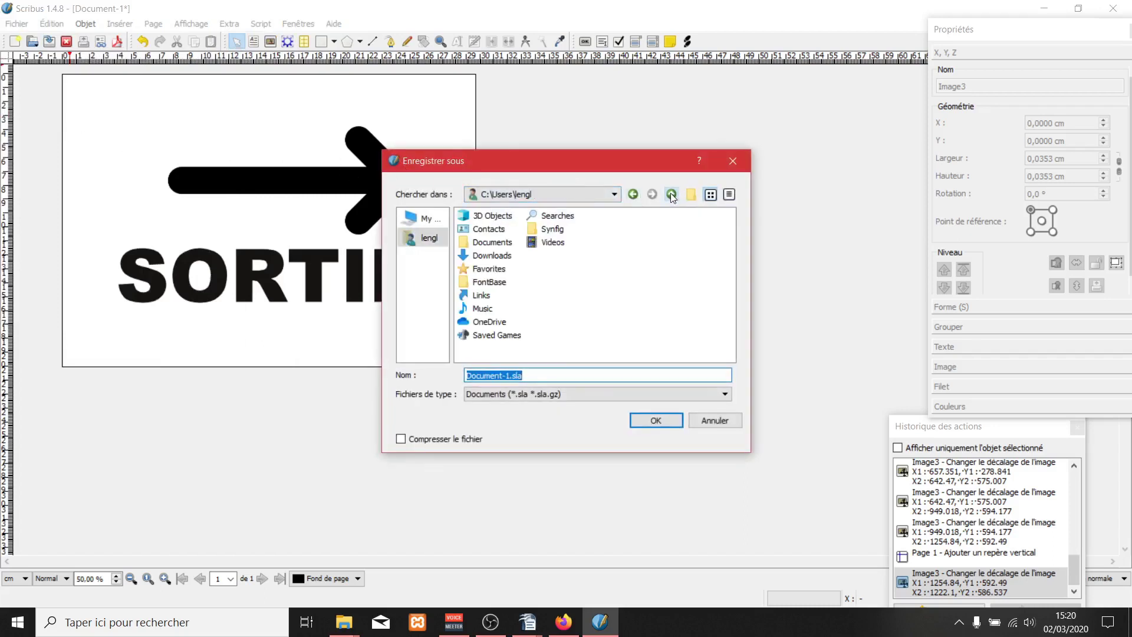
{"action": "left_click", "coordinate": [671, 194]}
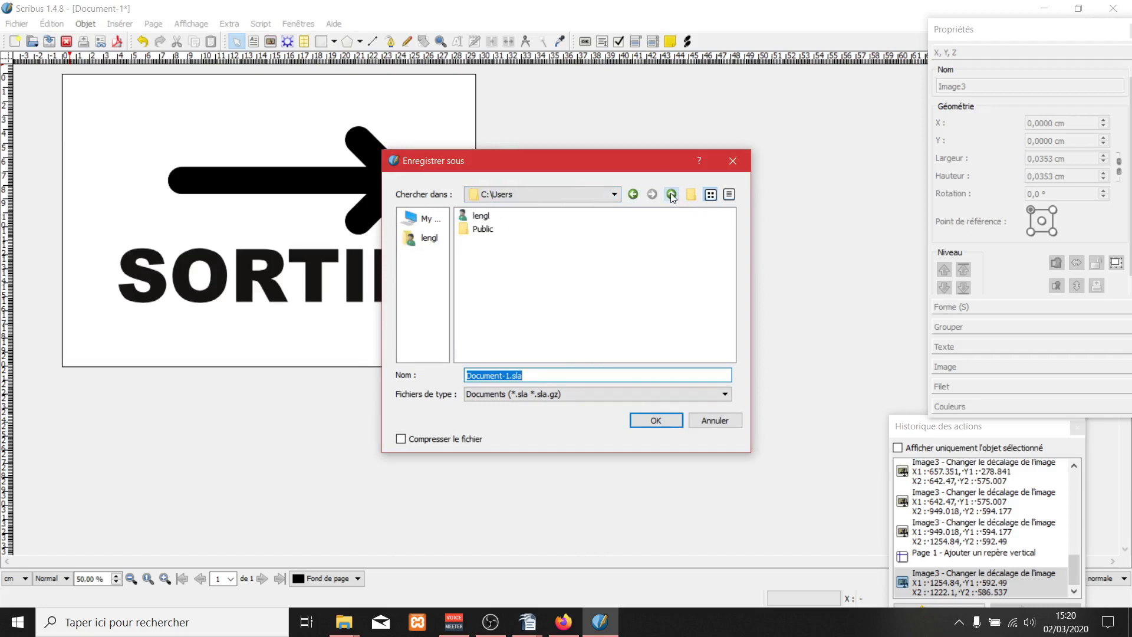
{"action": "left_click", "coordinate": [671, 194]}
{"action": "double_click", "coordinate": [511, 255]}
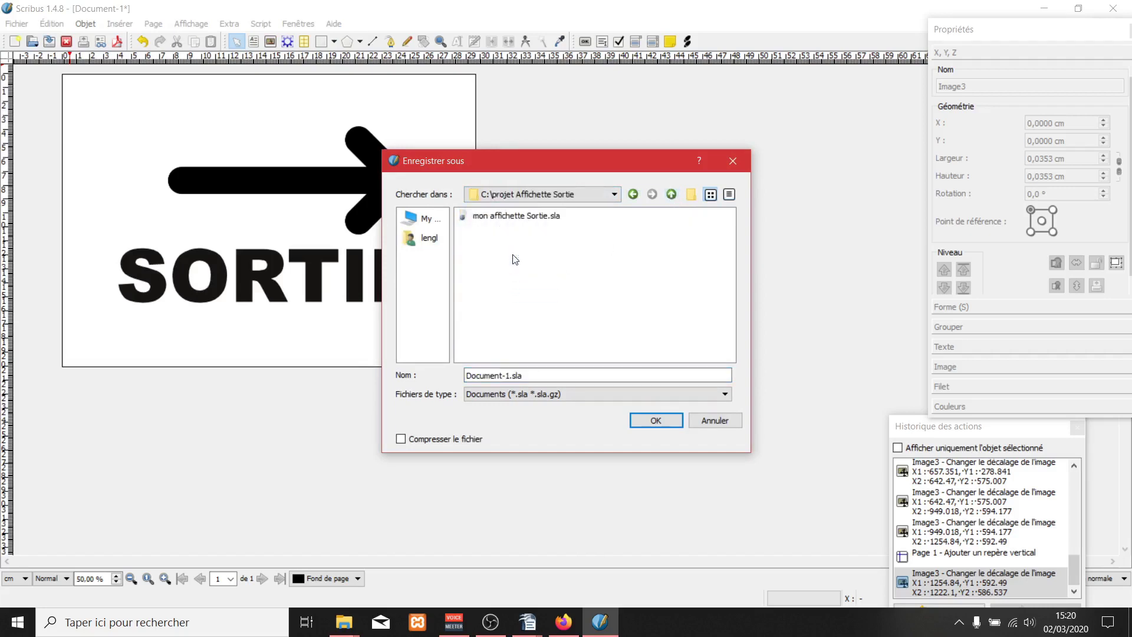
{"action": "left_click", "coordinate": [540, 217]}
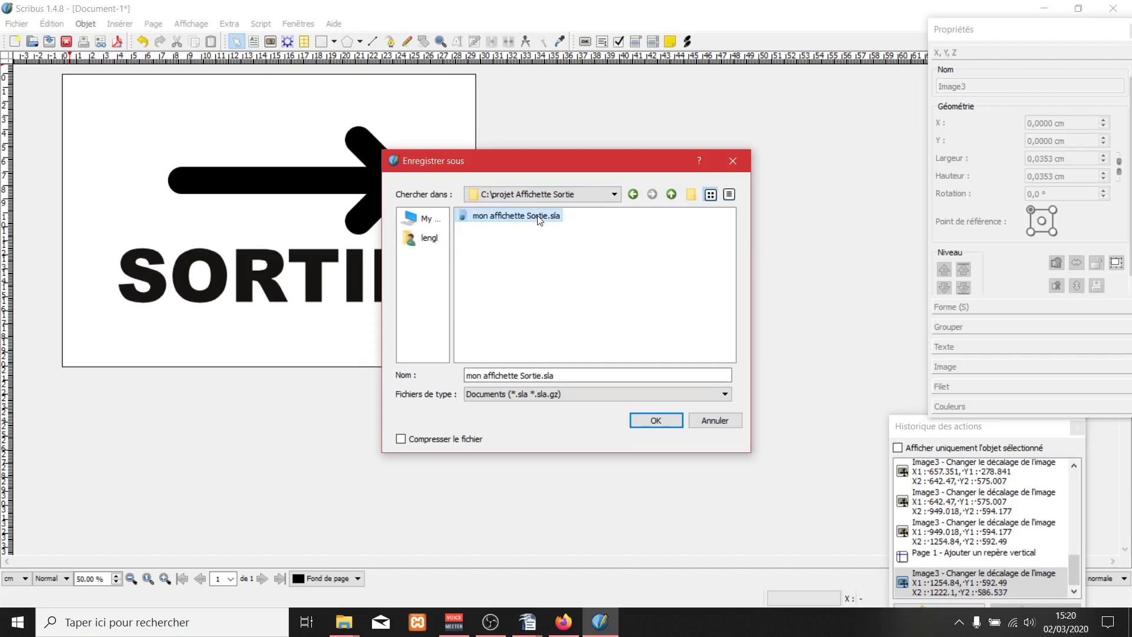
{"action": "left_click", "coordinate": [663, 424]}
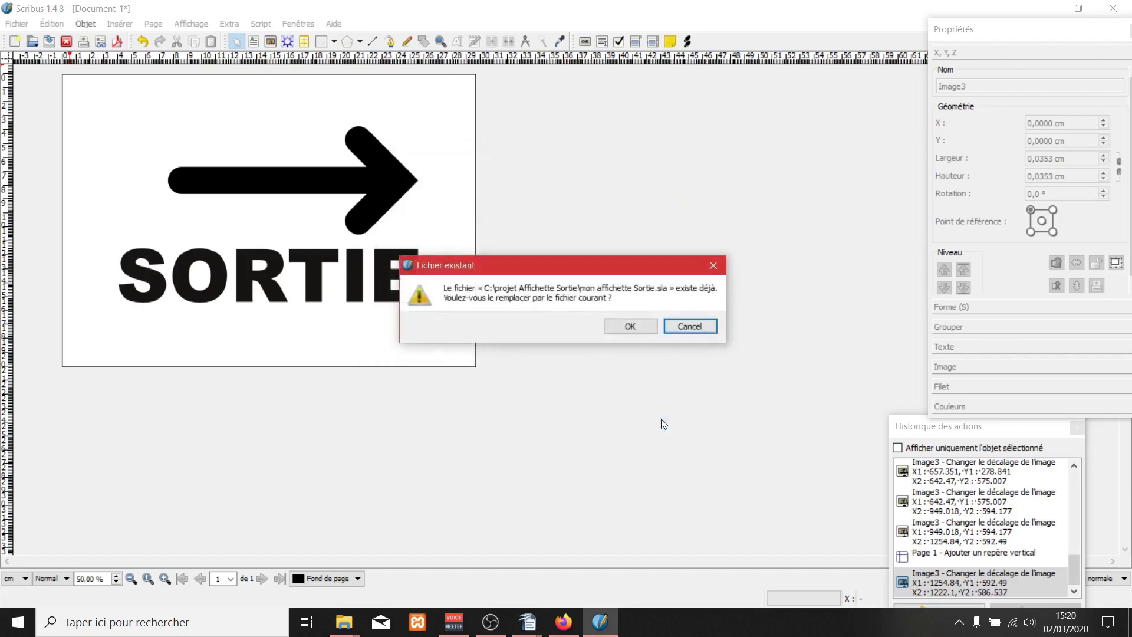
{"action": "left_click", "coordinate": [628, 329]}
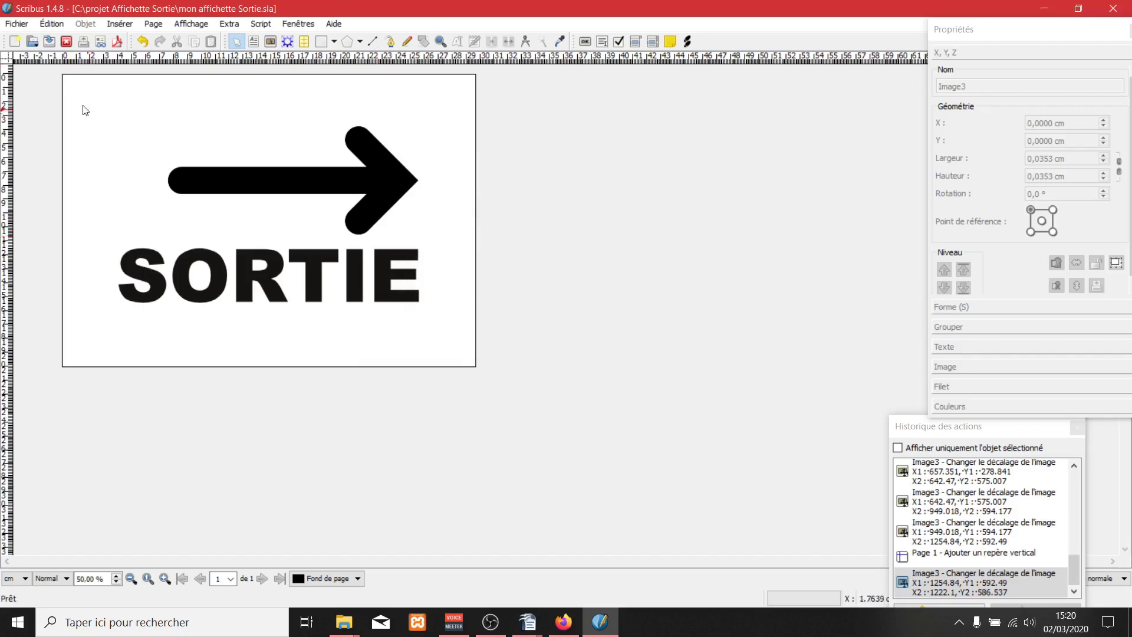
Step: Collect the document's elements for output into a new folder named rassemblement inside C:\projet Affichette Sortie, without compression, fonts or ICC profiles
{"action": "left_click", "coordinate": [18, 25]}
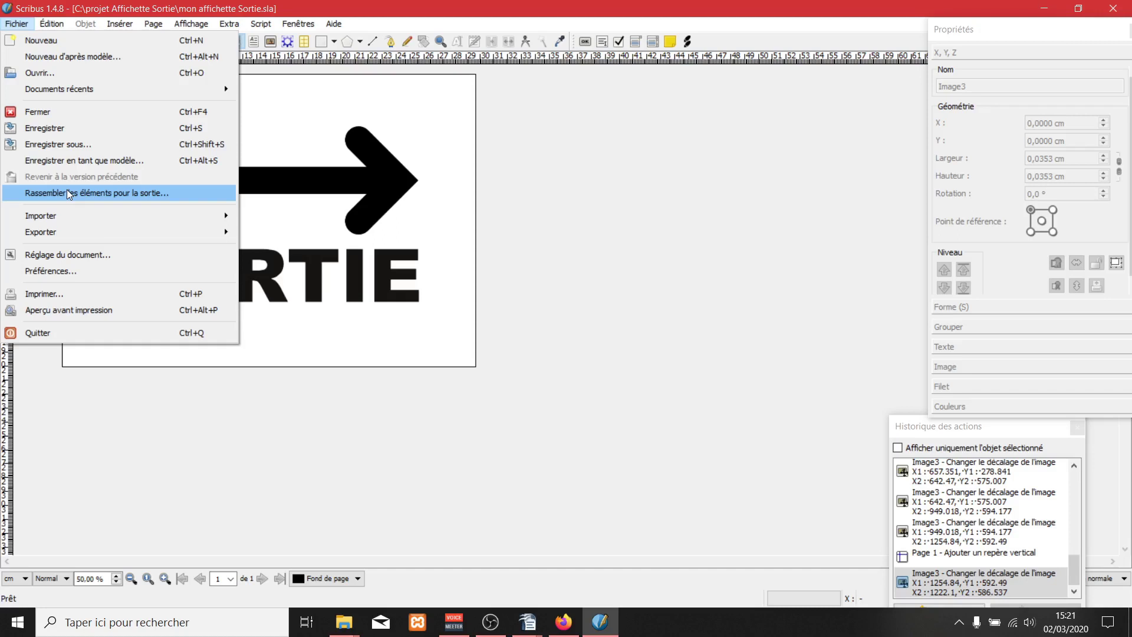
{"action": "left_click", "coordinate": [101, 192]}
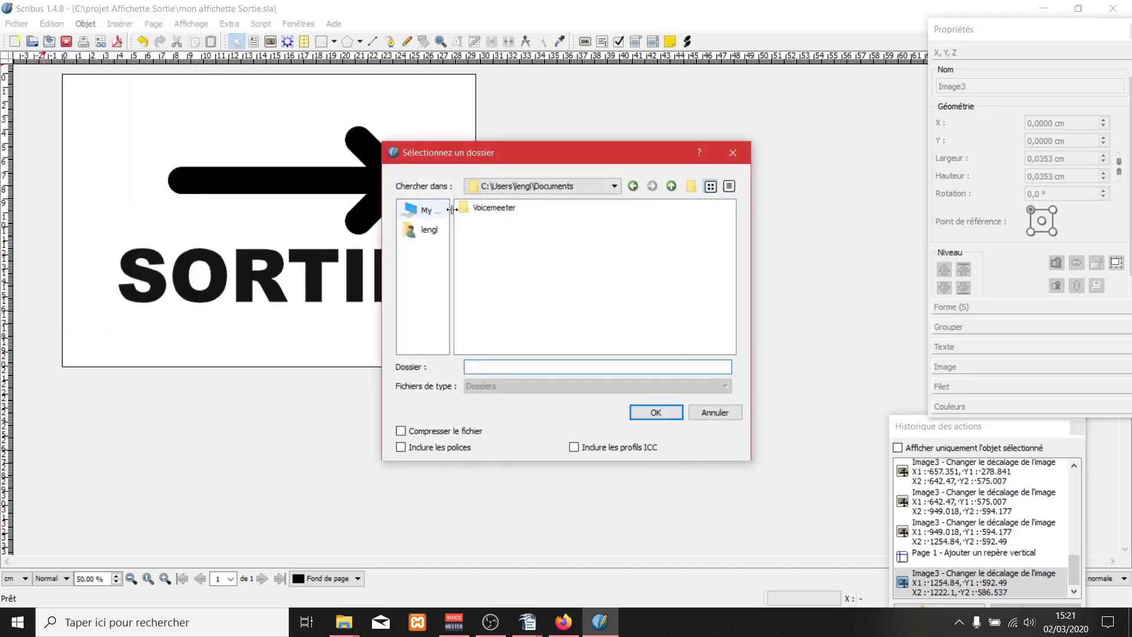
{"action": "left_click", "coordinate": [671, 186]}
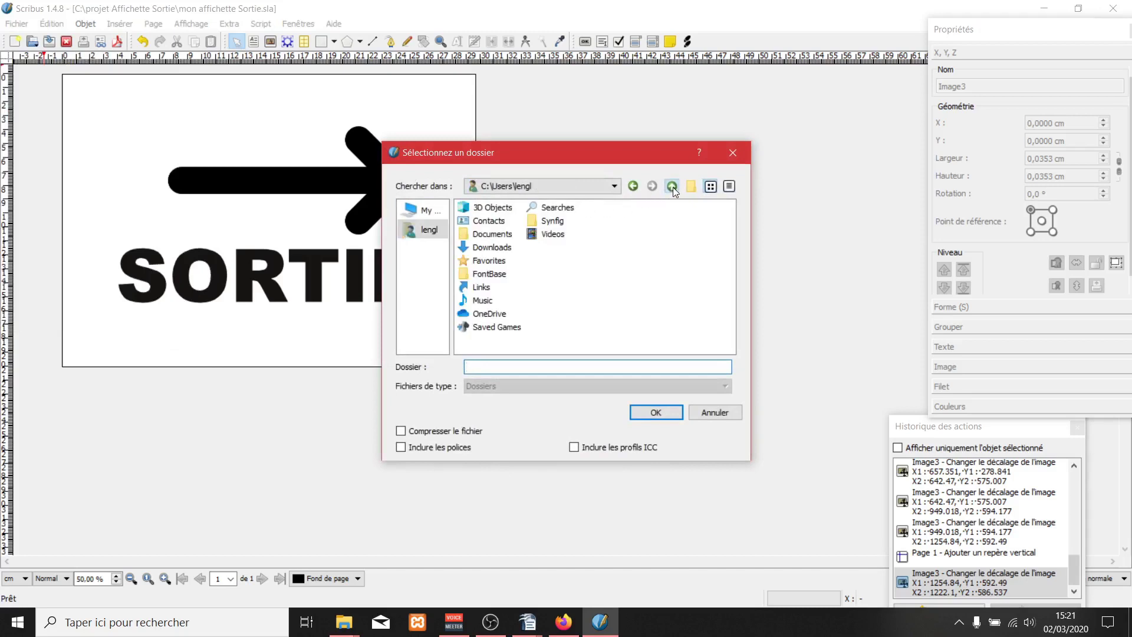
{"action": "left_click", "coordinate": [671, 186]}
{"action": "left_click", "coordinate": [671, 187]}
{"action": "double_click", "coordinate": [518, 248]}
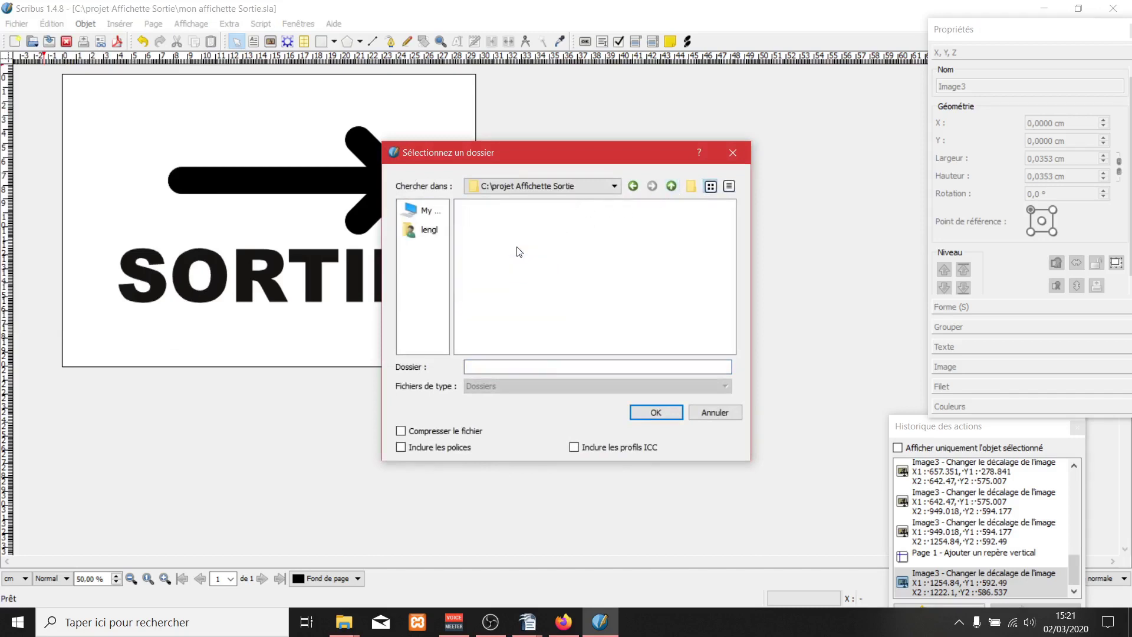
{"action": "left_click", "coordinate": [692, 187]}
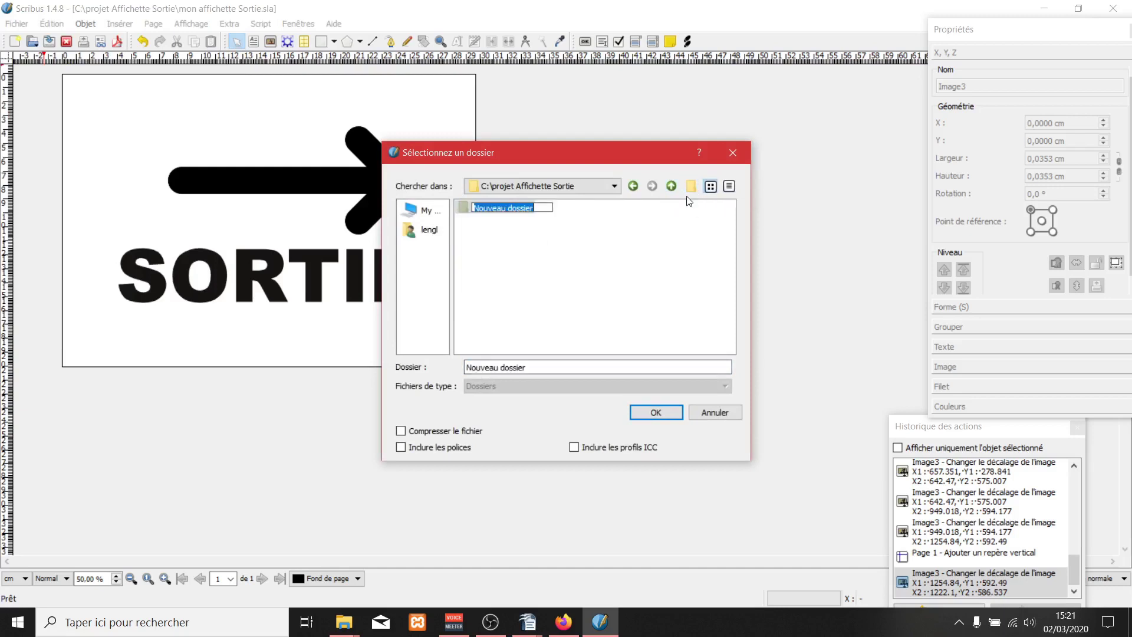
{"action": "type", "text": "rassemblement"}
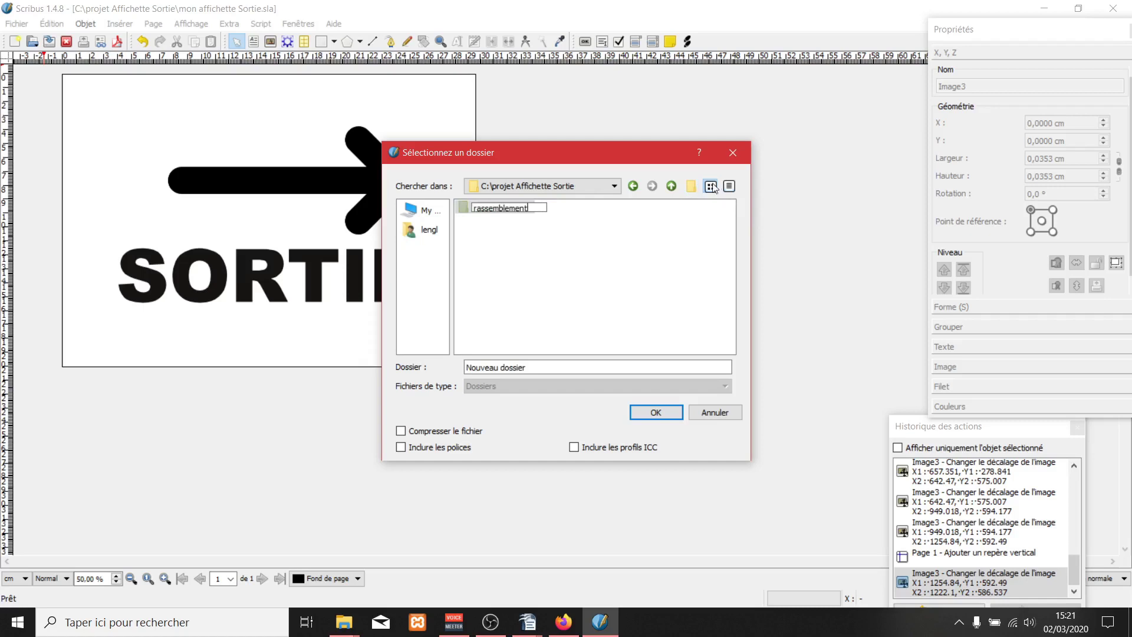
{"action": "key", "text": "Return"}
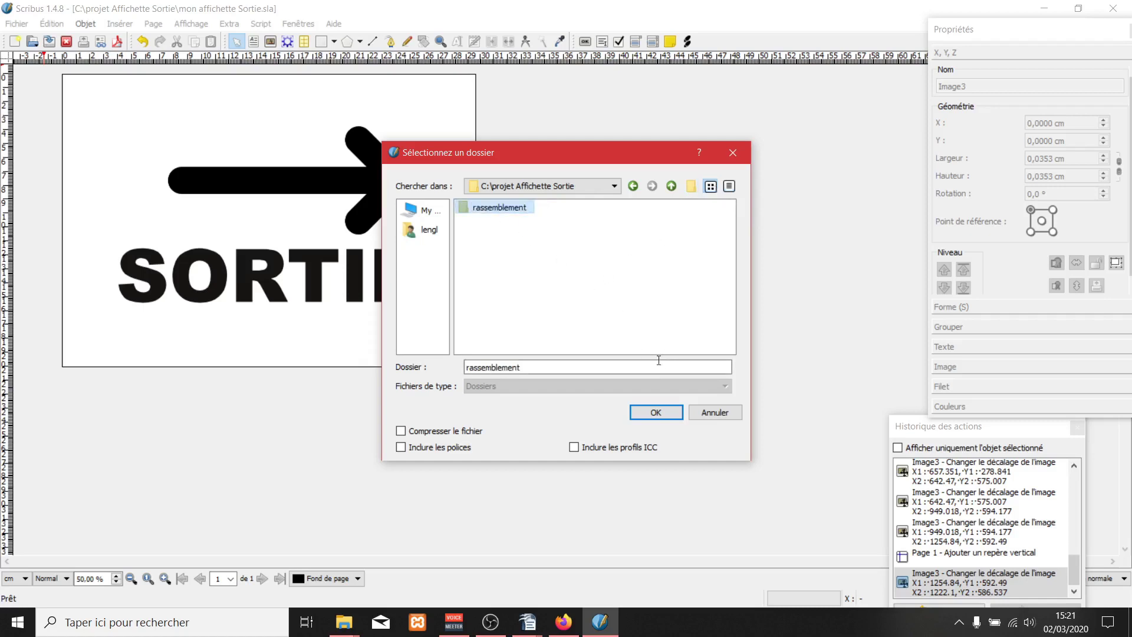
{"action": "double_click", "coordinate": [486, 206]}
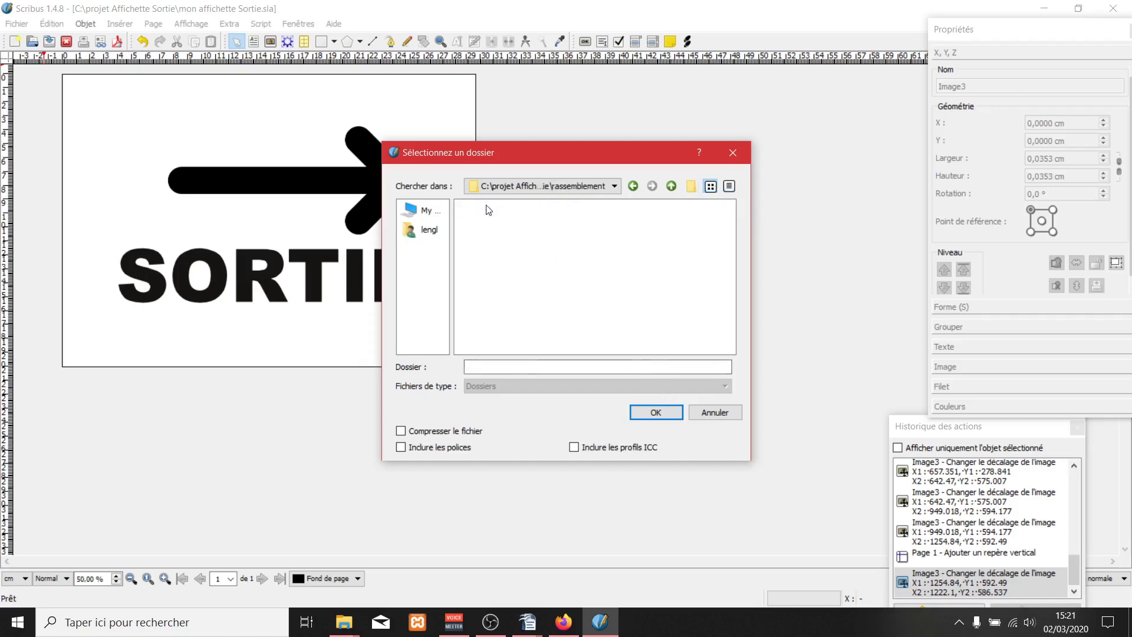
{"action": "left_click", "coordinate": [653, 412]}
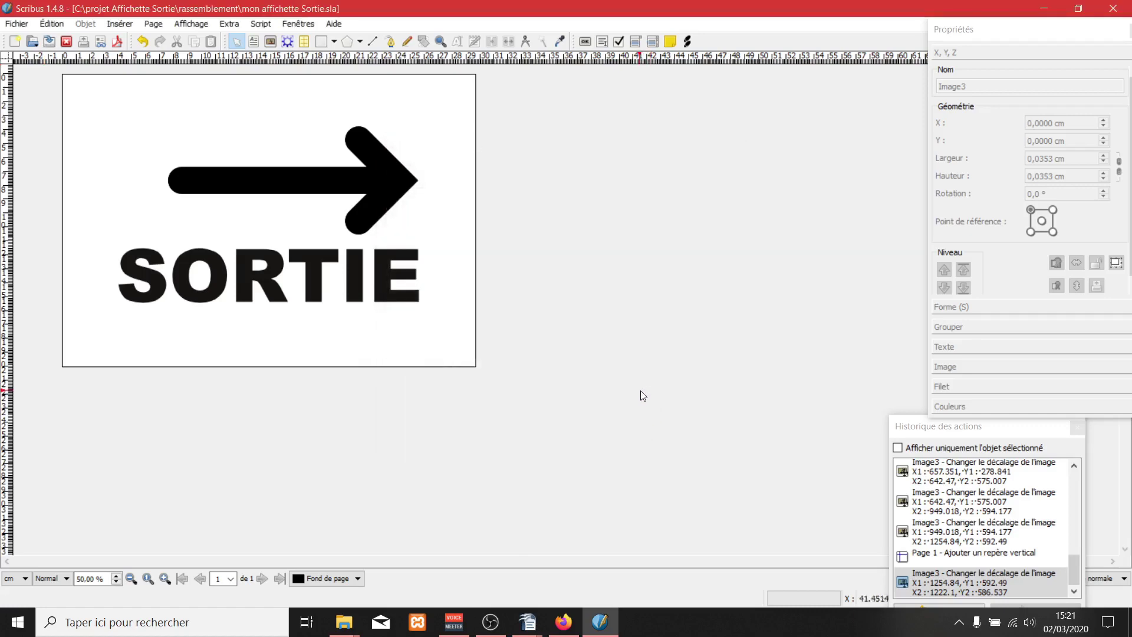
Step: Switch to File Explorer, check the contents of the rassemblement folder in C:\projet Affichette Sortie, and return to Scribus
{"action": "key", "text": "alt+Tab"}
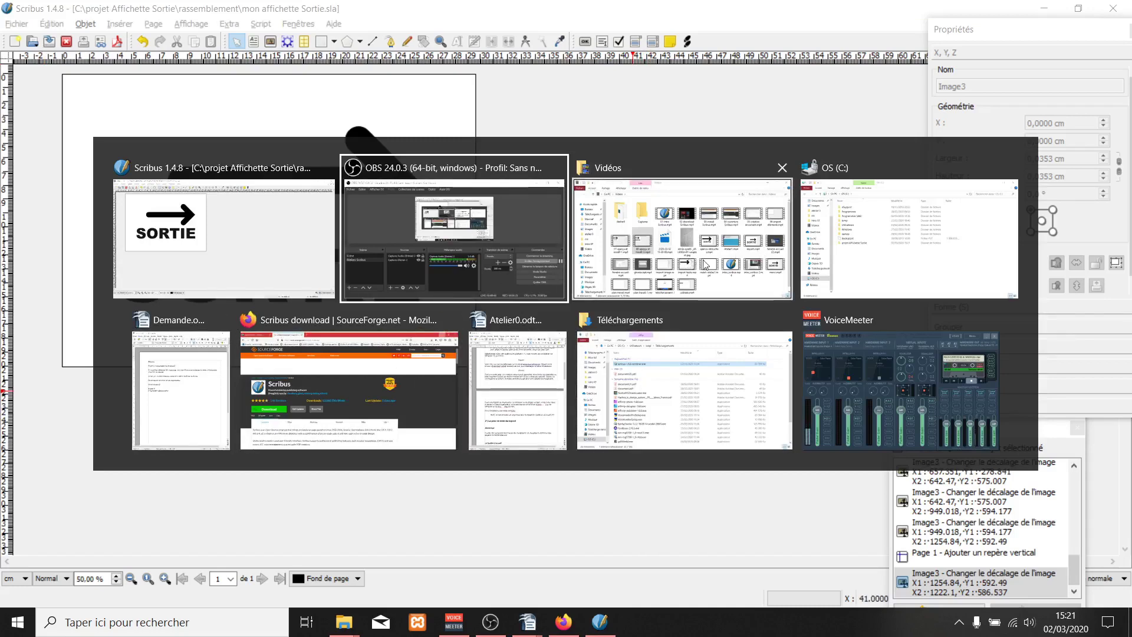
{"action": "left_click", "coordinate": [908, 239]}
{"action": "double_click", "coordinate": [332, 328]}
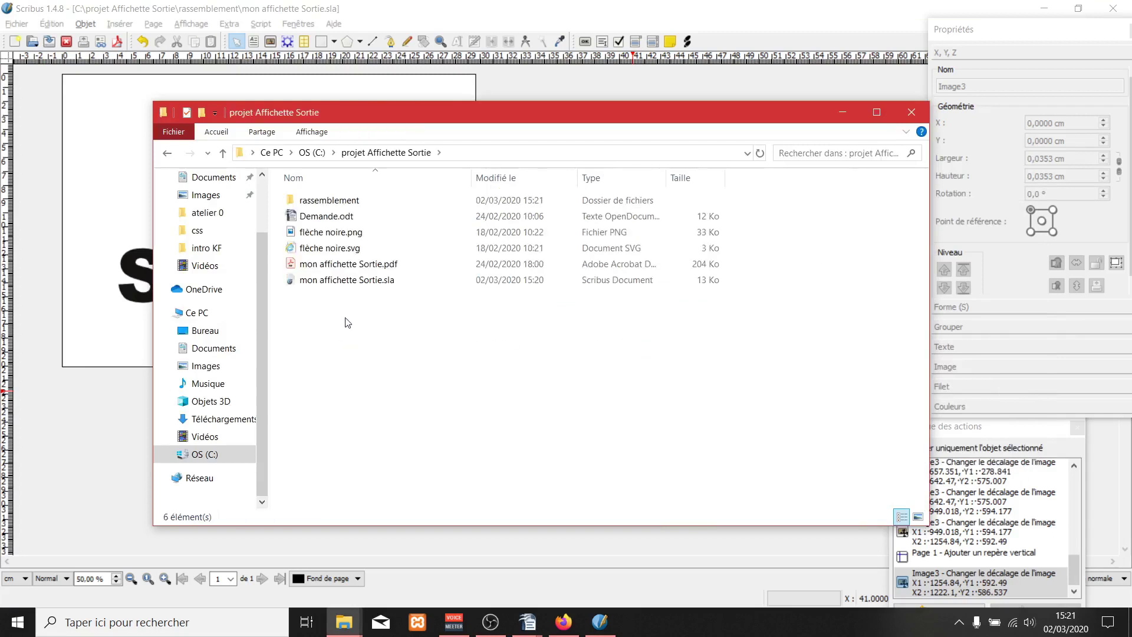
{"action": "double_click", "coordinate": [331, 203]}
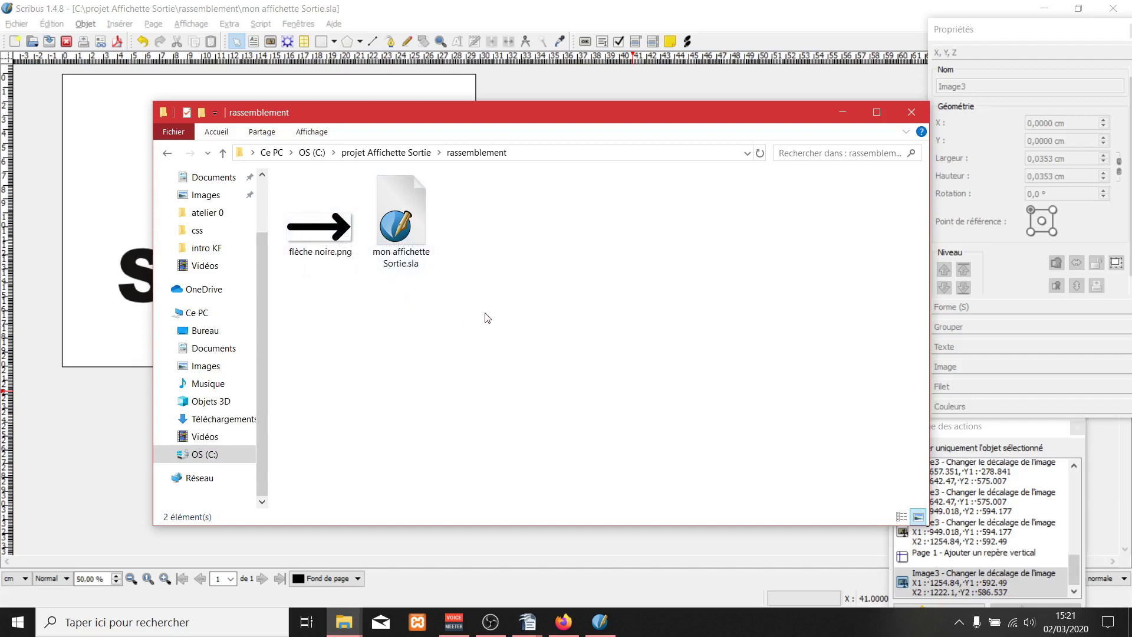
{"action": "left_click", "coordinate": [108, 419]}
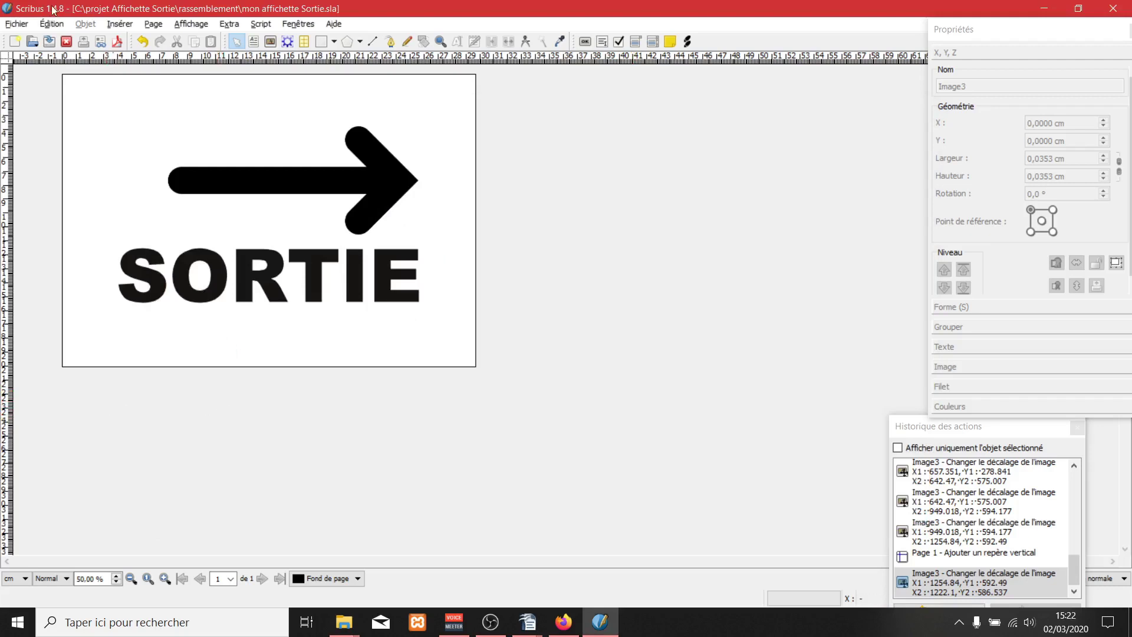
Step: Start a PDF export and set its output file to mon affichette Sortie.pdf in C:\projet Affichette Sortie
{"action": "left_click", "coordinate": [18, 24]}
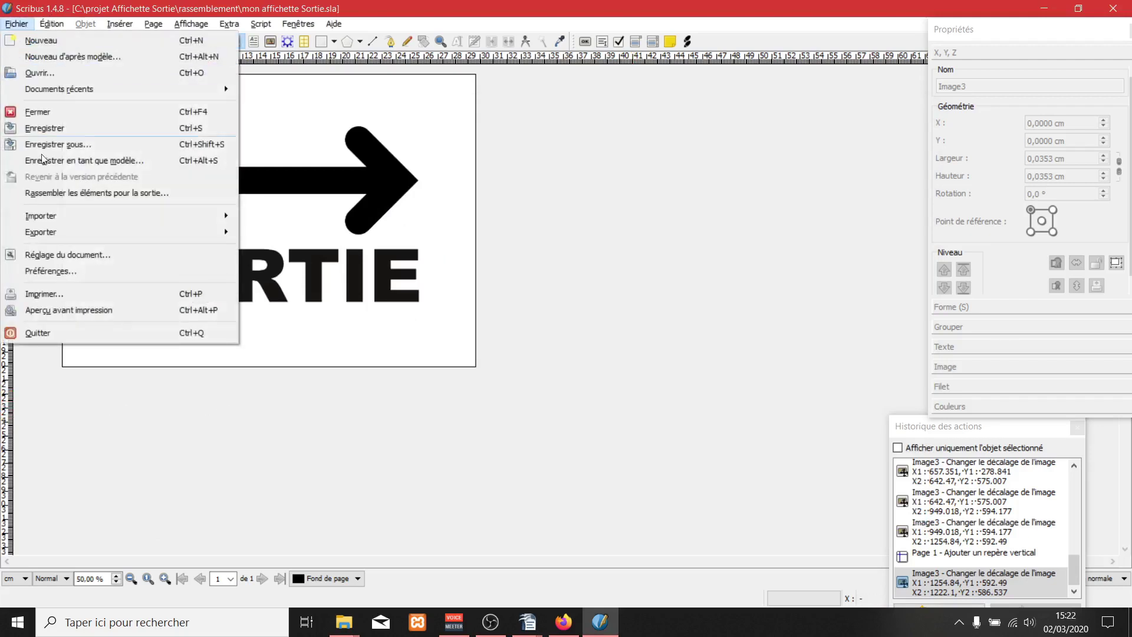
{"action": "mouse_move", "coordinate": [80, 232]}
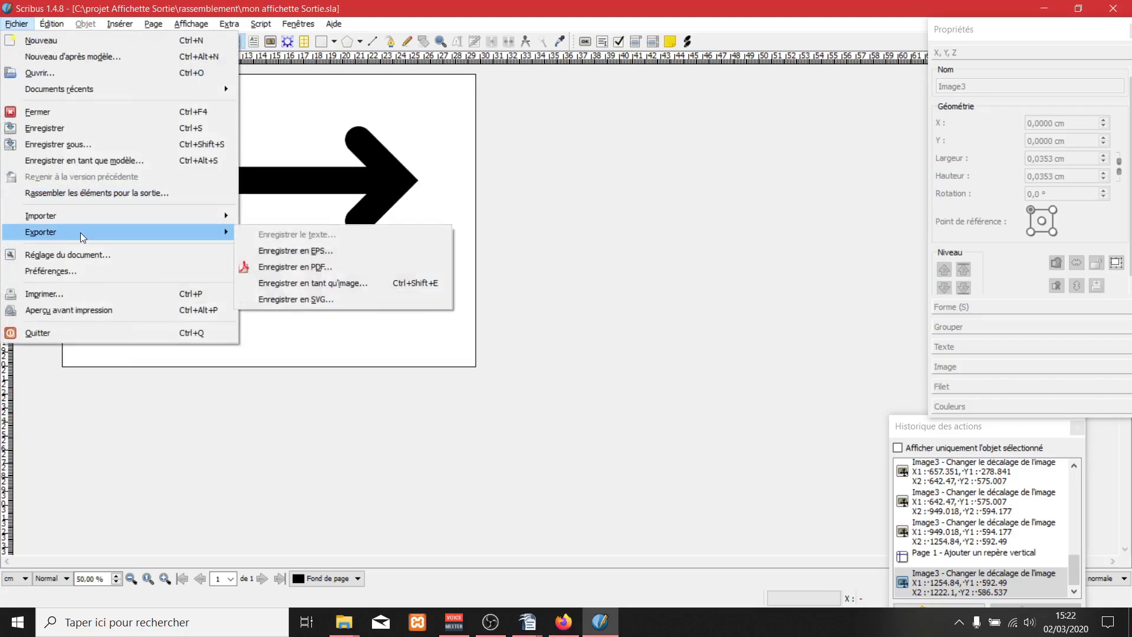
{"action": "left_click", "coordinate": [317, 266]}
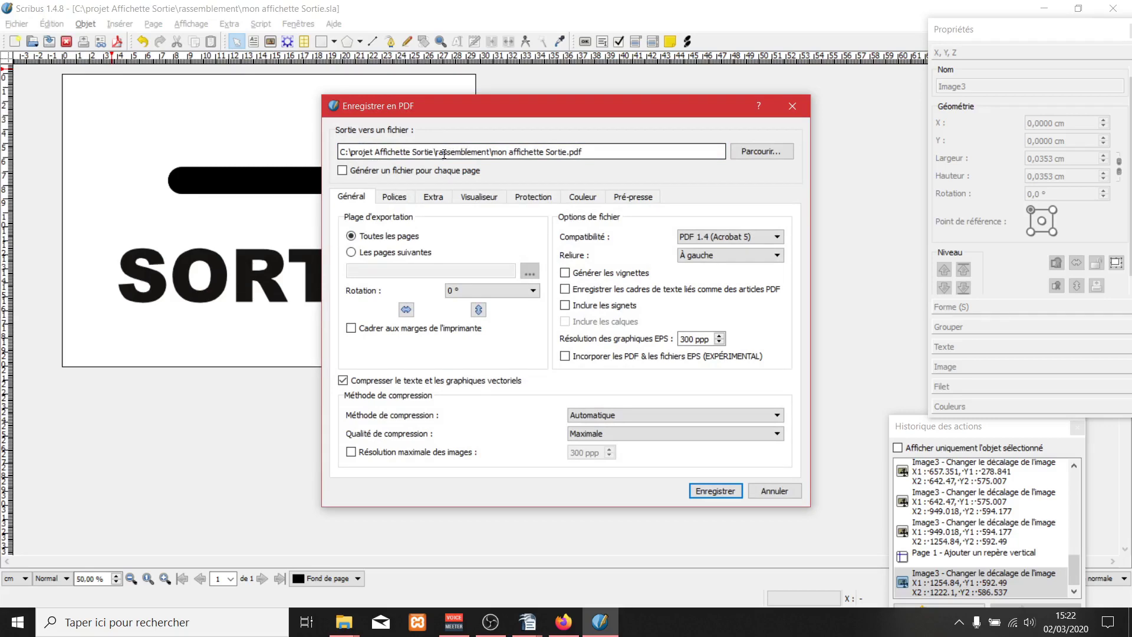
{"action": "left_click", "coordinate": [769, 151]}
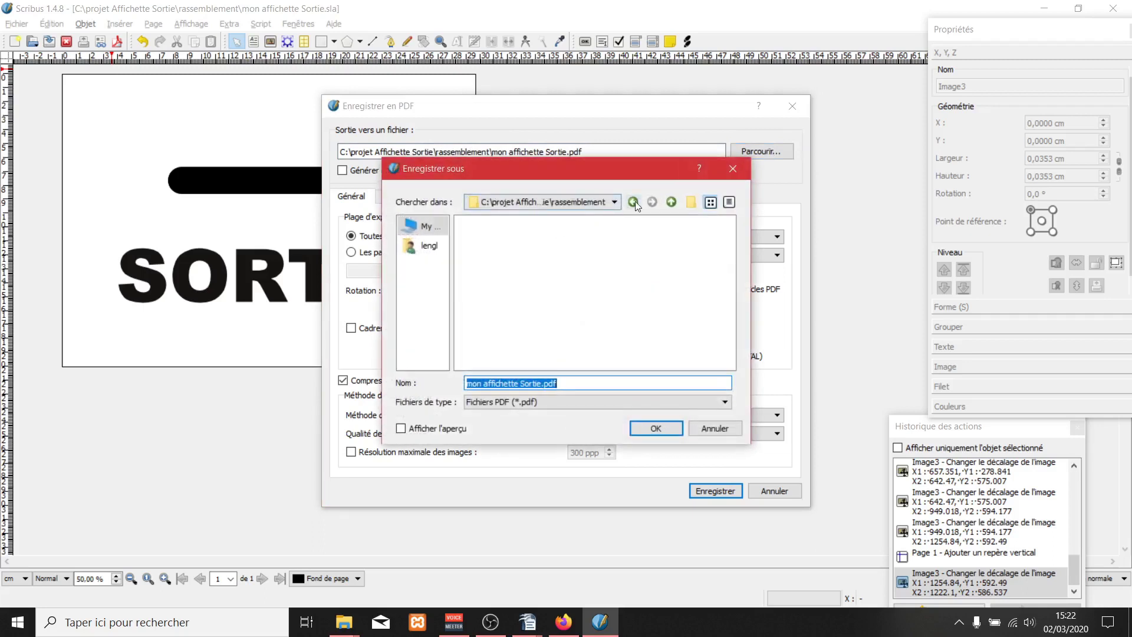
{"action": "left_click", "coordinate": [671, 202]}
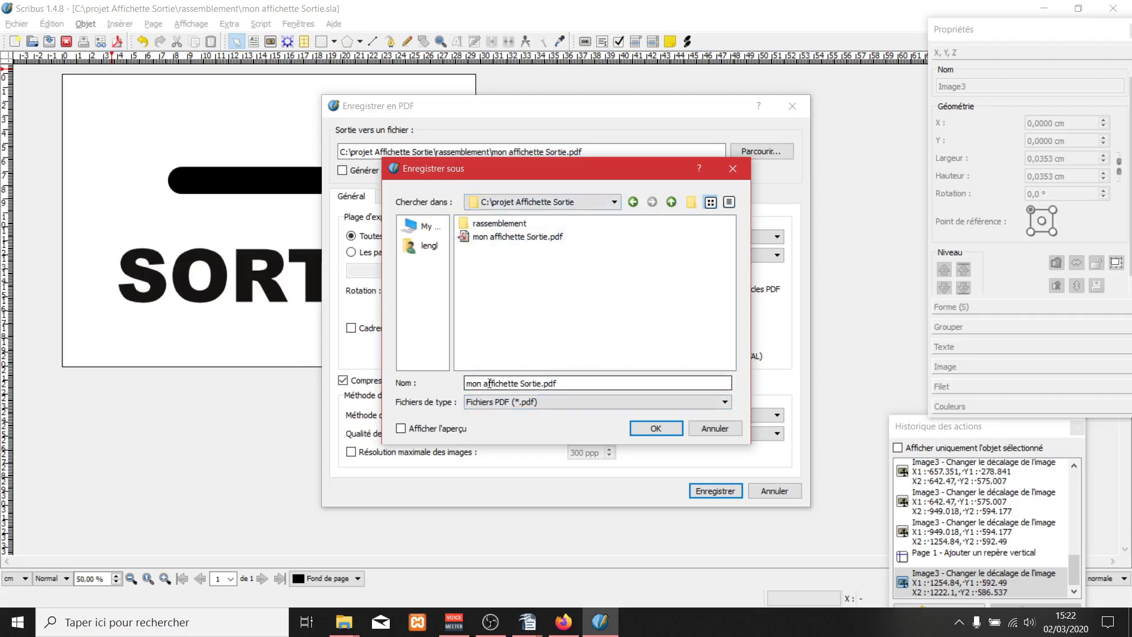
{"action": "left_click", "coordinate": [653, 429]}
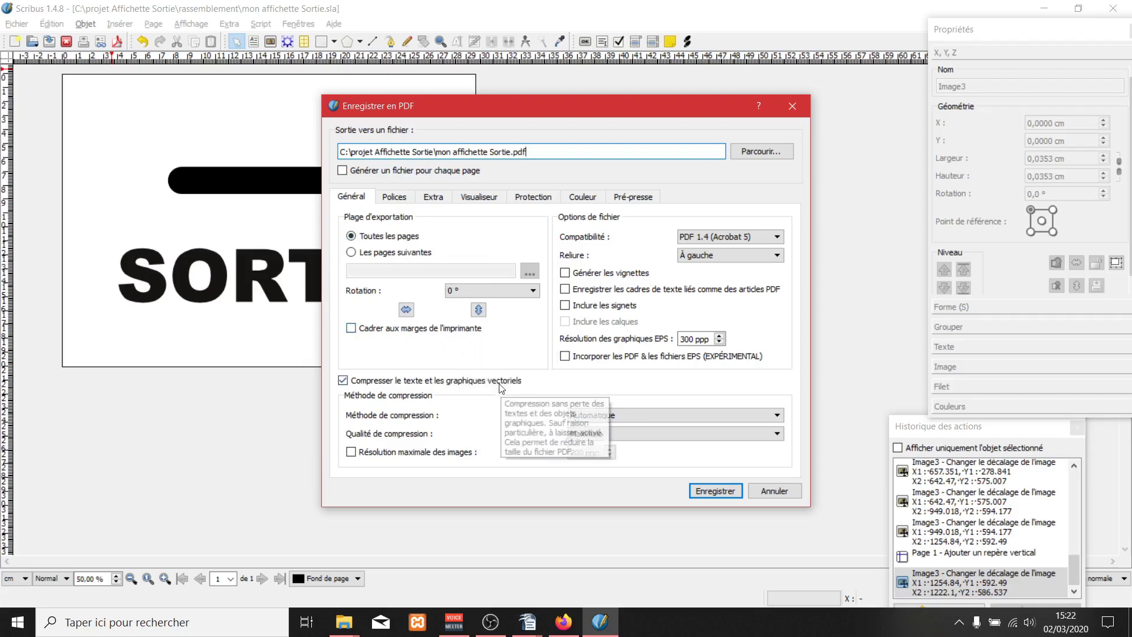
Step: Turn off compression of text and vector graphics and export all pages to PDF, replacing the existing file
{"action": "left_click", "coordinate": [398, 383]}
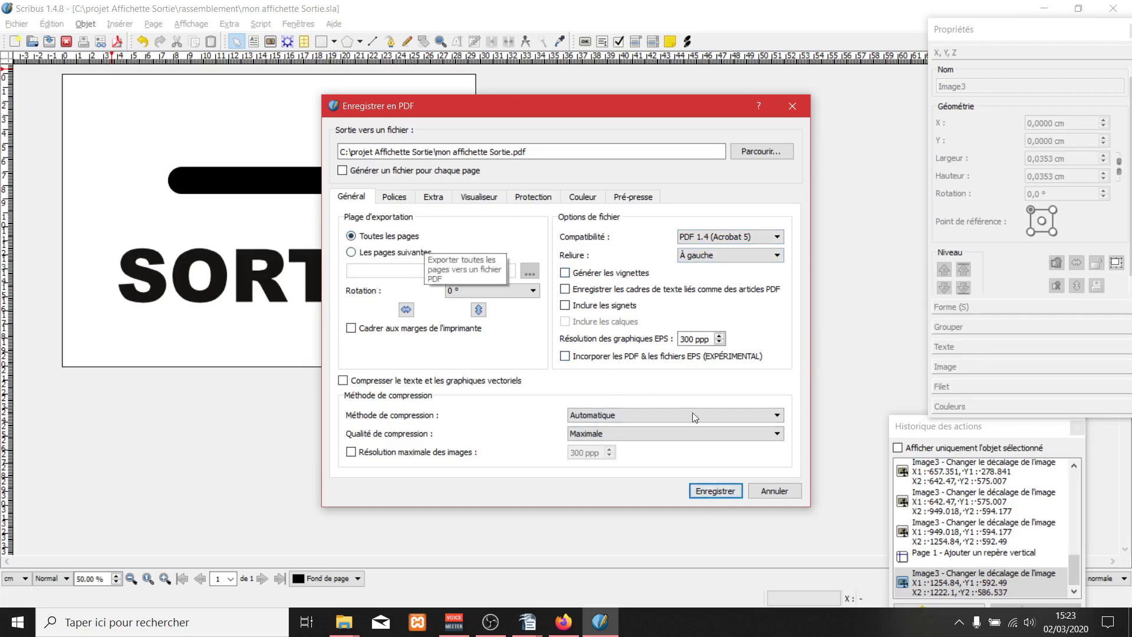
{"action": "left_click", "coordinate": [717, 491]}
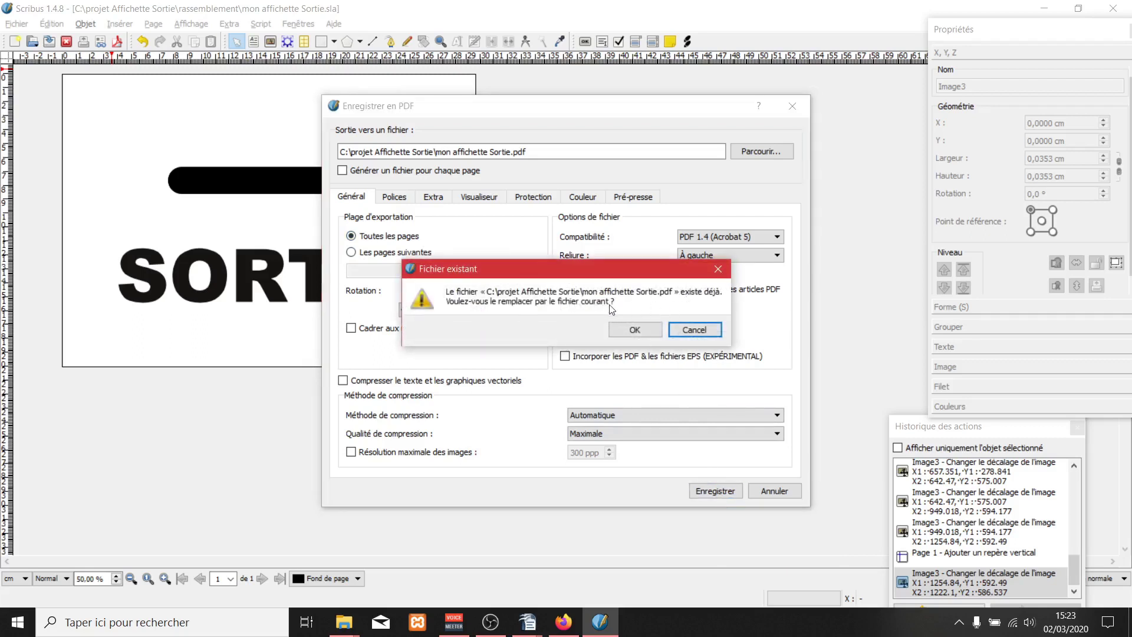
{"action": "left_click", "coordinate": [634, 328]}
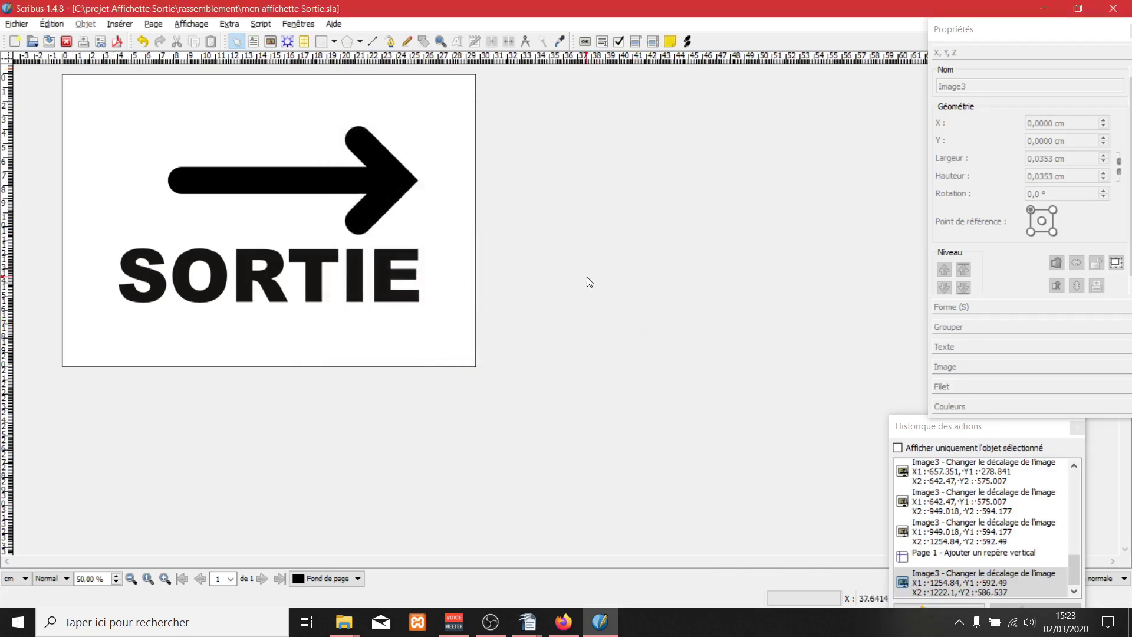
Step: Switch to File Explorer and open mon affichette Sortie.pdf from the projet Affichette Sortie folder in Adobe Acrobat Reader
{"action": "left_click", "coordinate": [346, 620]}
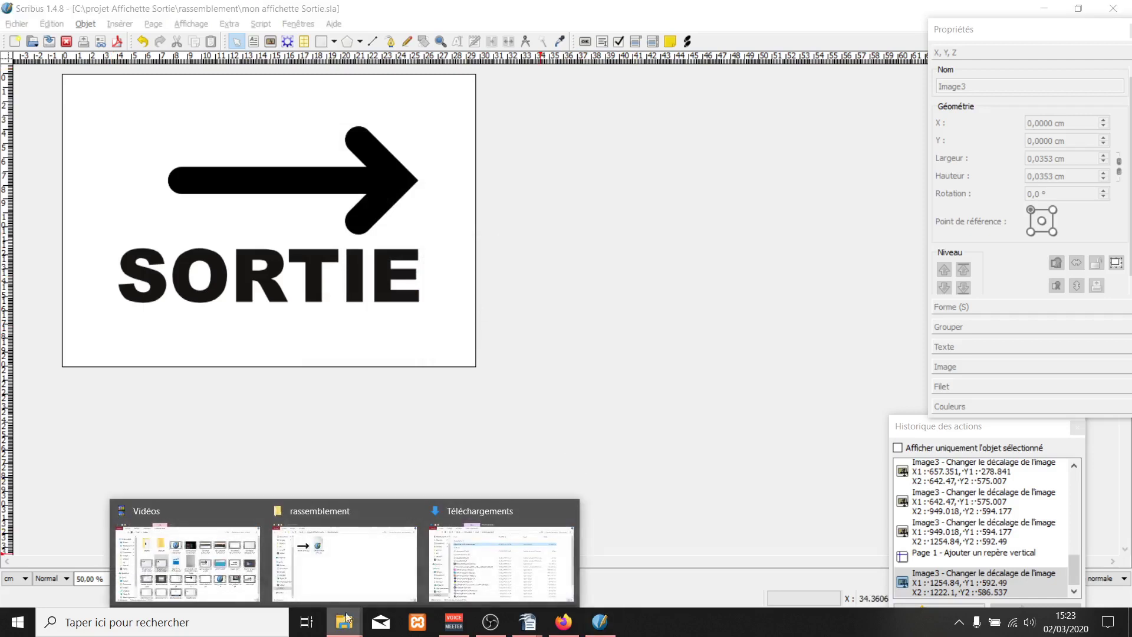
{"action": "left_click", "coordinate": [336, 569]}
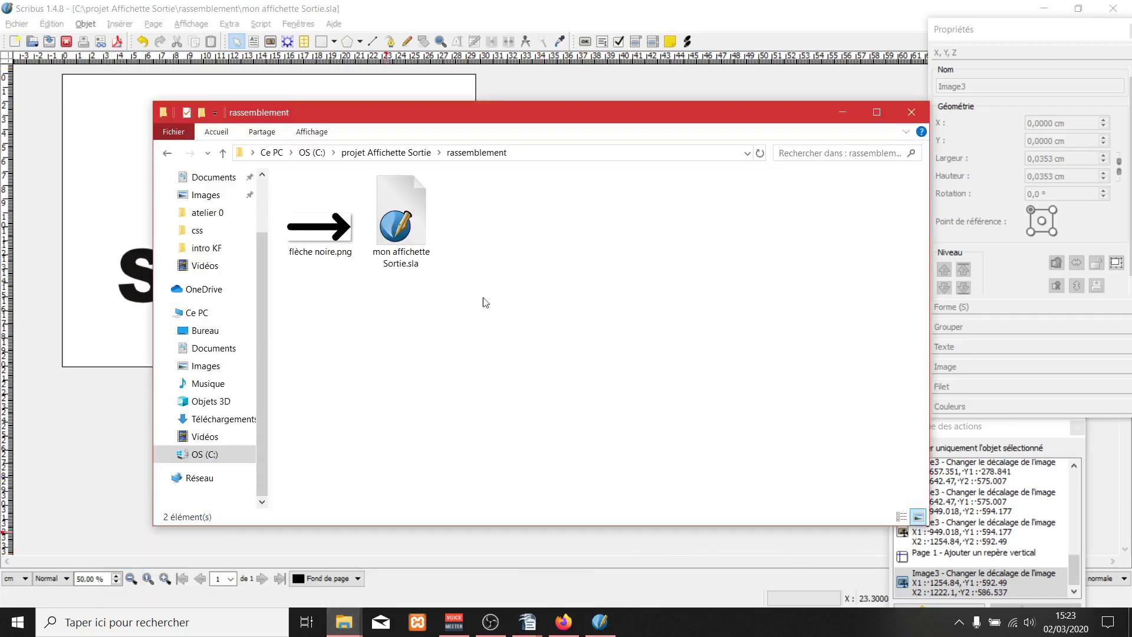
{"action": "left_click", "coordinate": [390, 153]}
{"action": "left_click", "coordinate": [355, 266]}
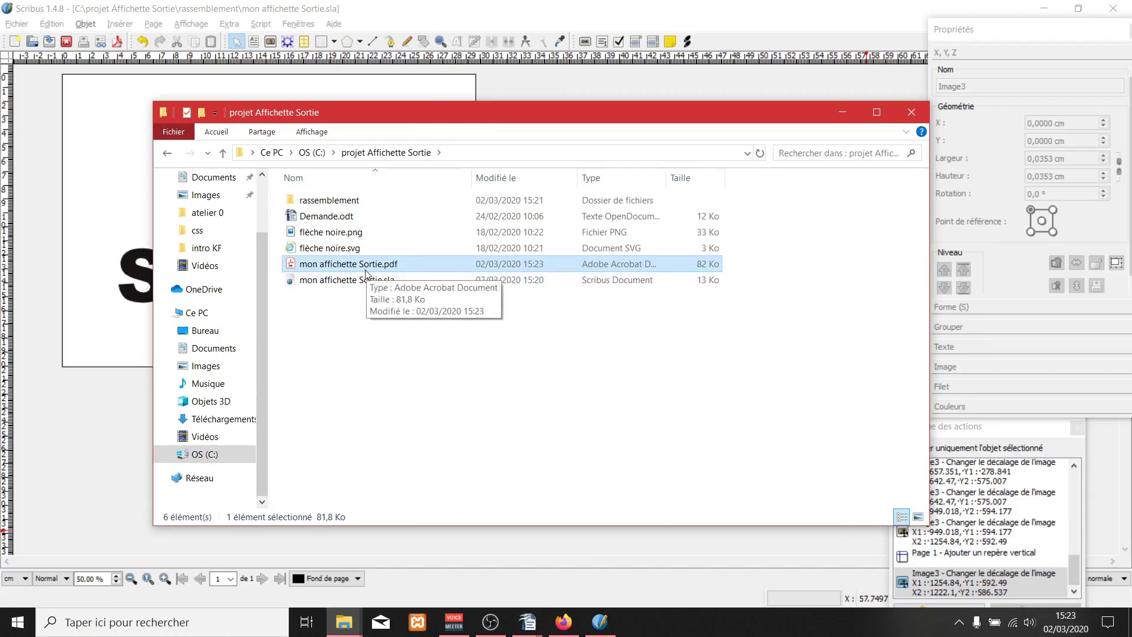
{"action": "double_click", "coordinate": [346, 263]}
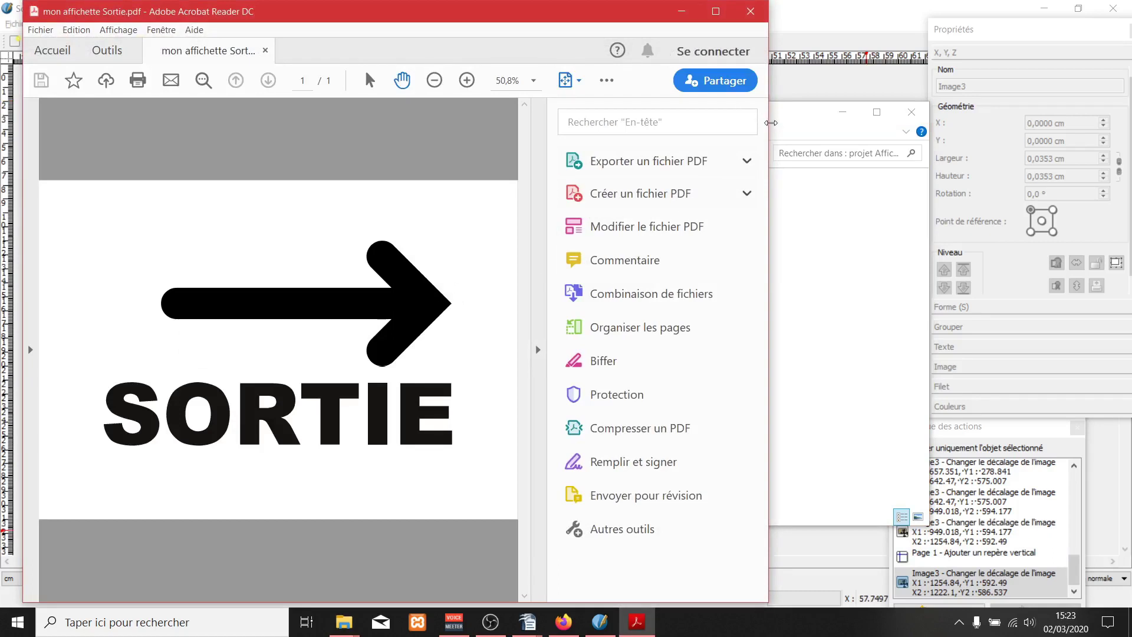
Step: Widen the Acrobat Reader window and view the whole poster at 50 % zoom
{"action": "left_click_drag", "start_coordinate": [769, 125], "coordinate": [1129, 159]}
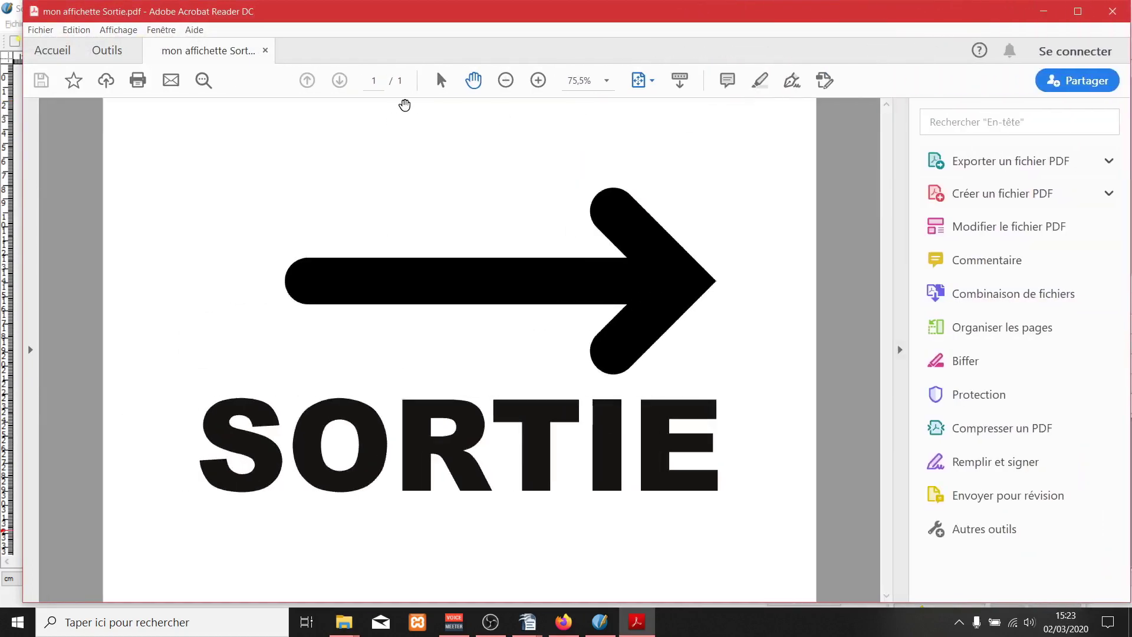
{"action": "left_click", "coordinate": [505, 80]}
{"action": "left_click", "coordinate": [505, 80]}
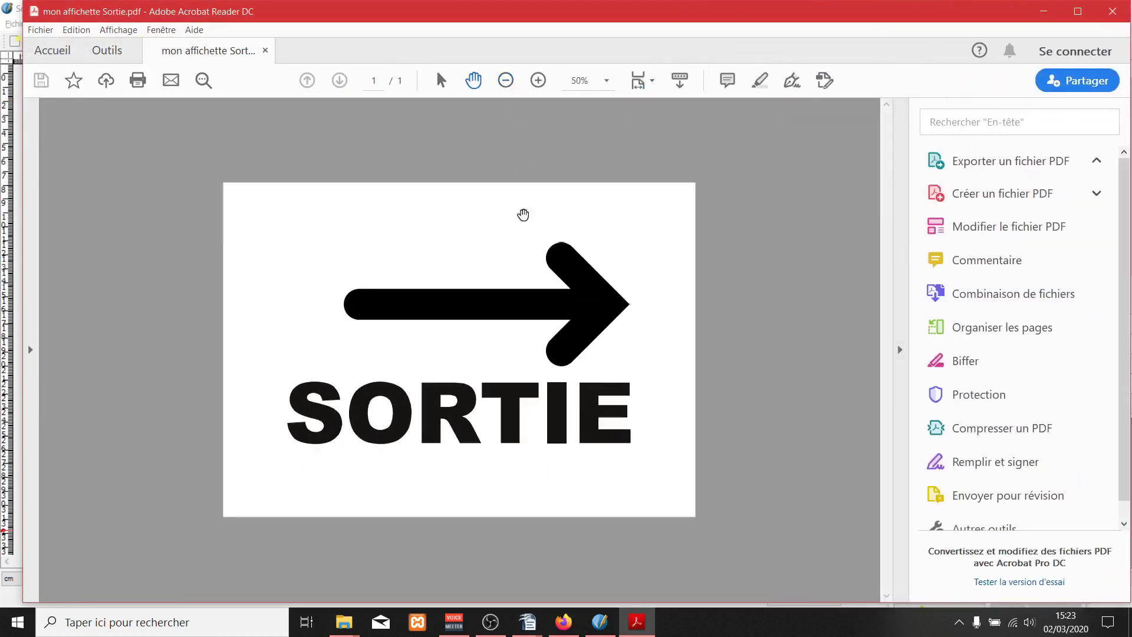